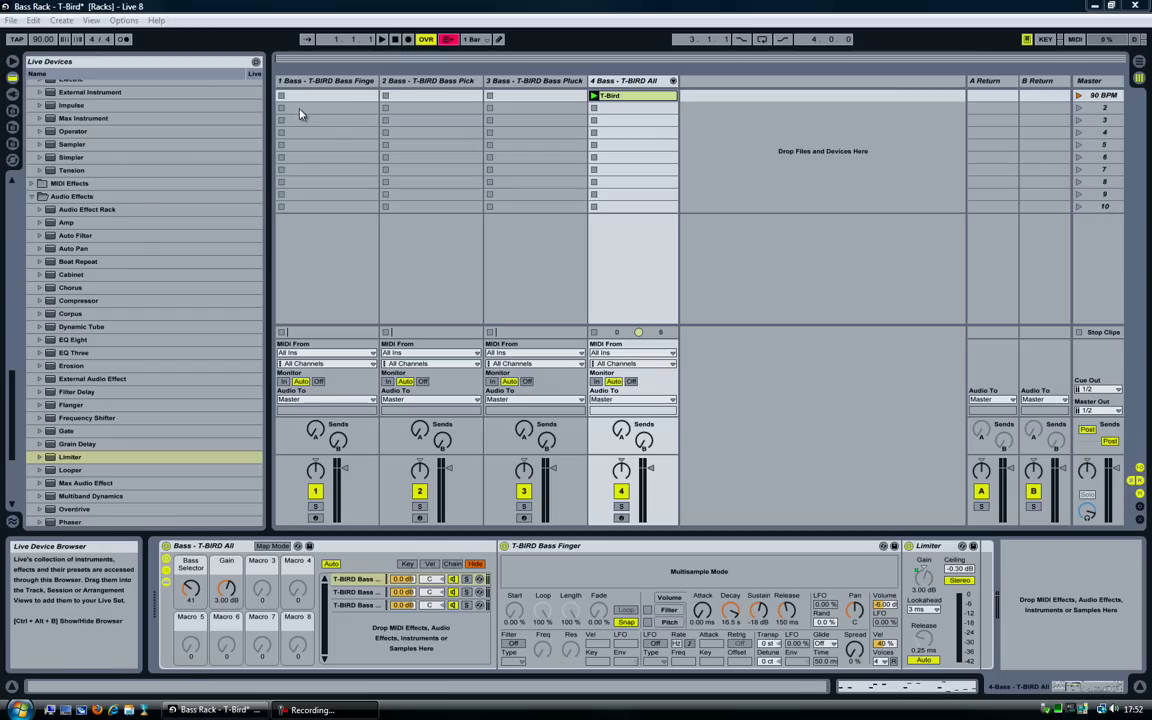
# Step through the Finger, Pick and Pluck tracks to inspect each T-BIRD bass chain
pyautogui.click(325, 80)
pyautogui.click(392, 82)
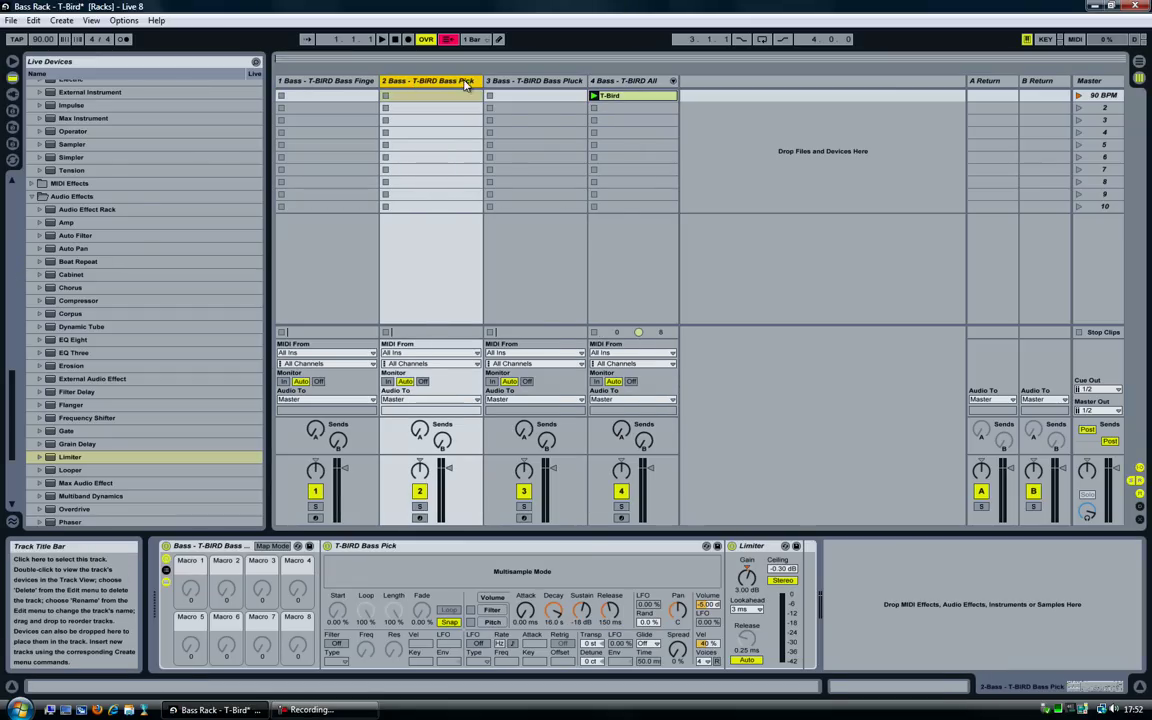
pyautogui.press('Left')
pyautogui.press('Right')
pyautogui.press('Right')
pyautogui.click(365, 82)
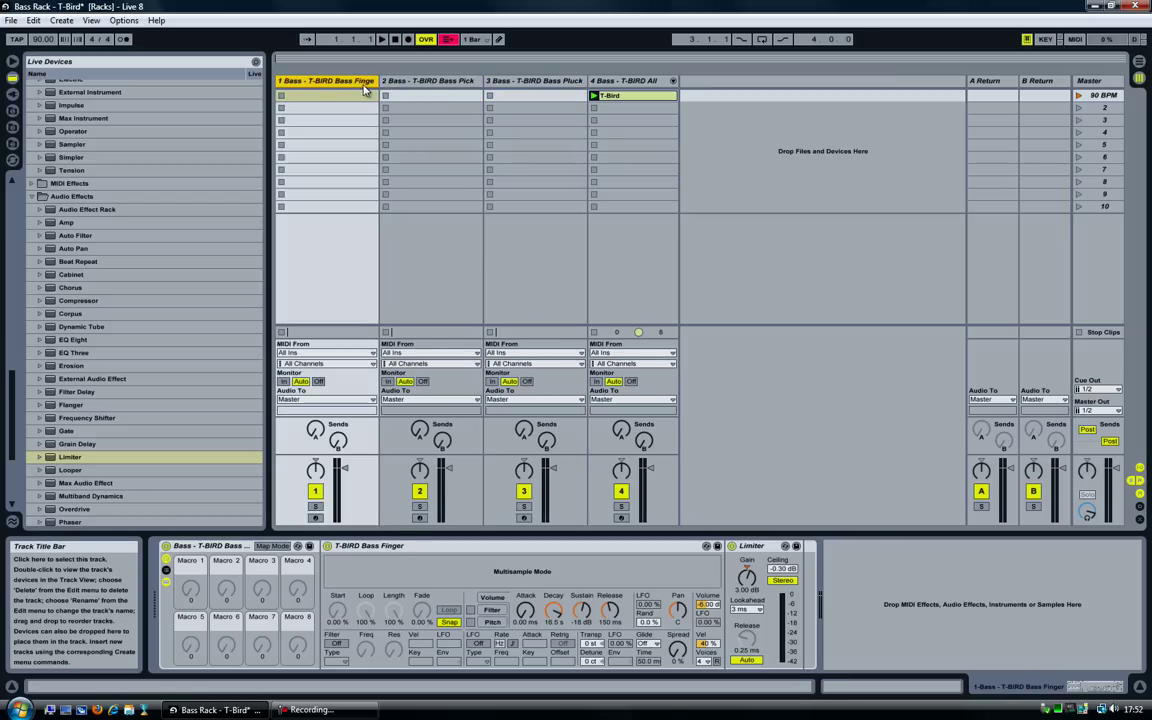
pyautogui.click(416, 86)
pyautogui.press('Right')
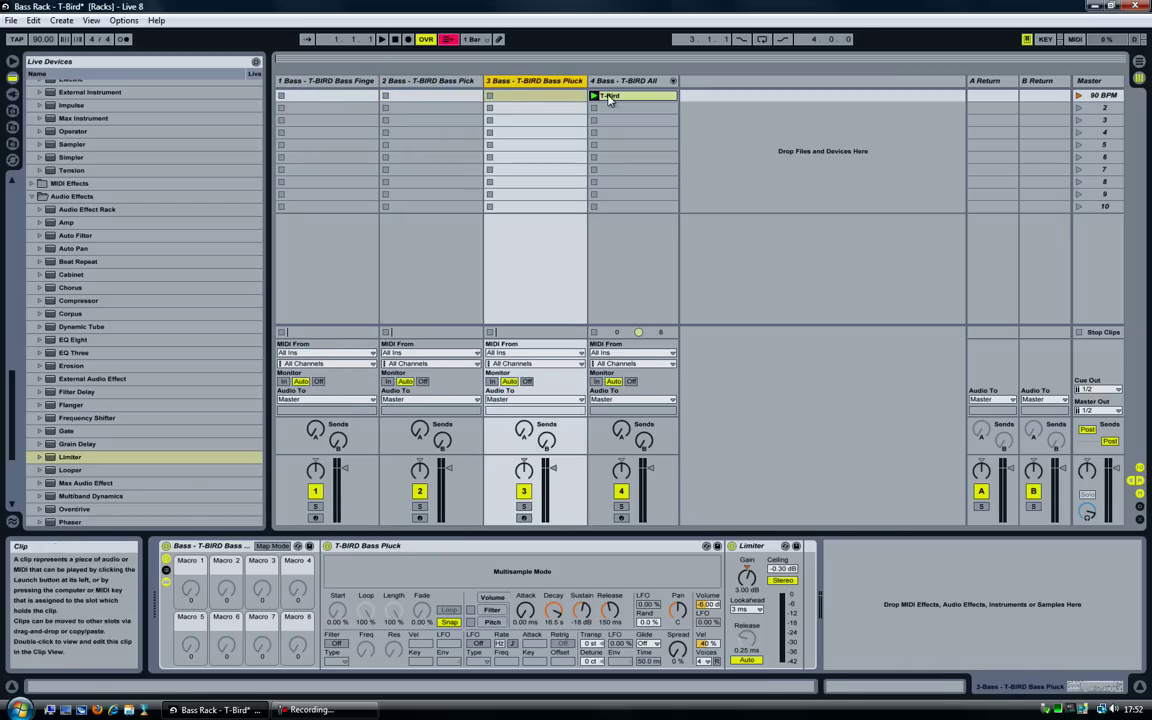
pyautogui.press('Right')
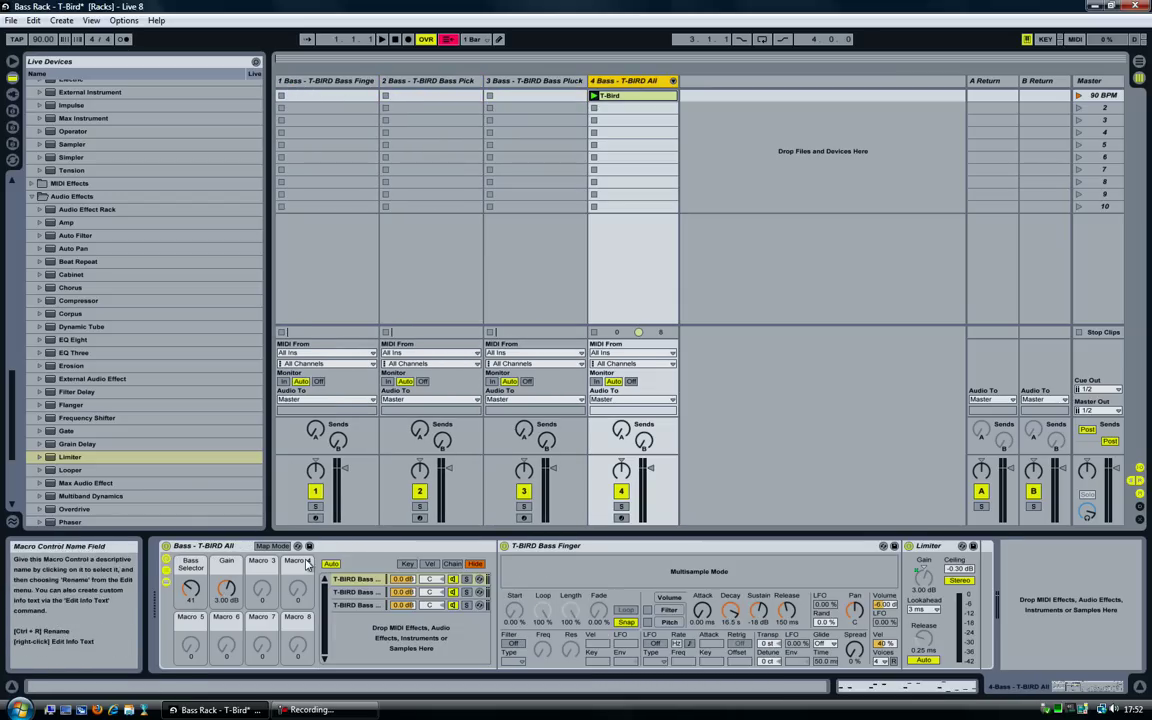
# Select the Bass - T-BIRD All rack and set its Bass Selector macro to 53
pyautogui.click(258, 547)
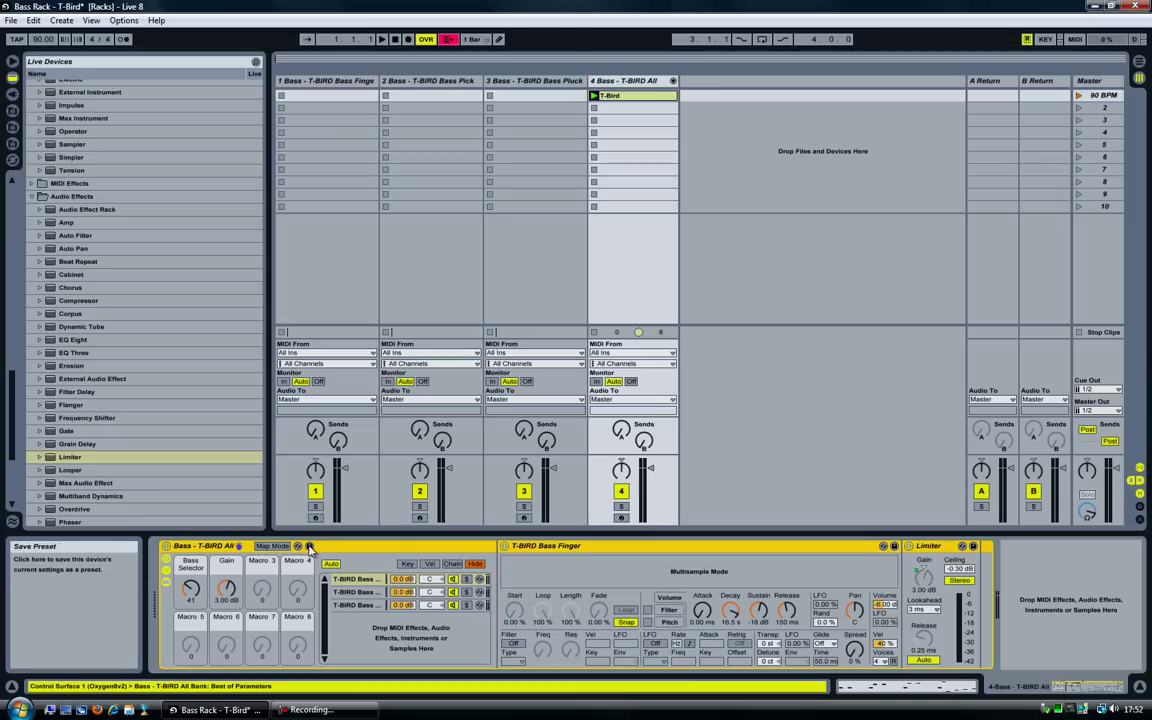
pyautogui.click(191, 591)
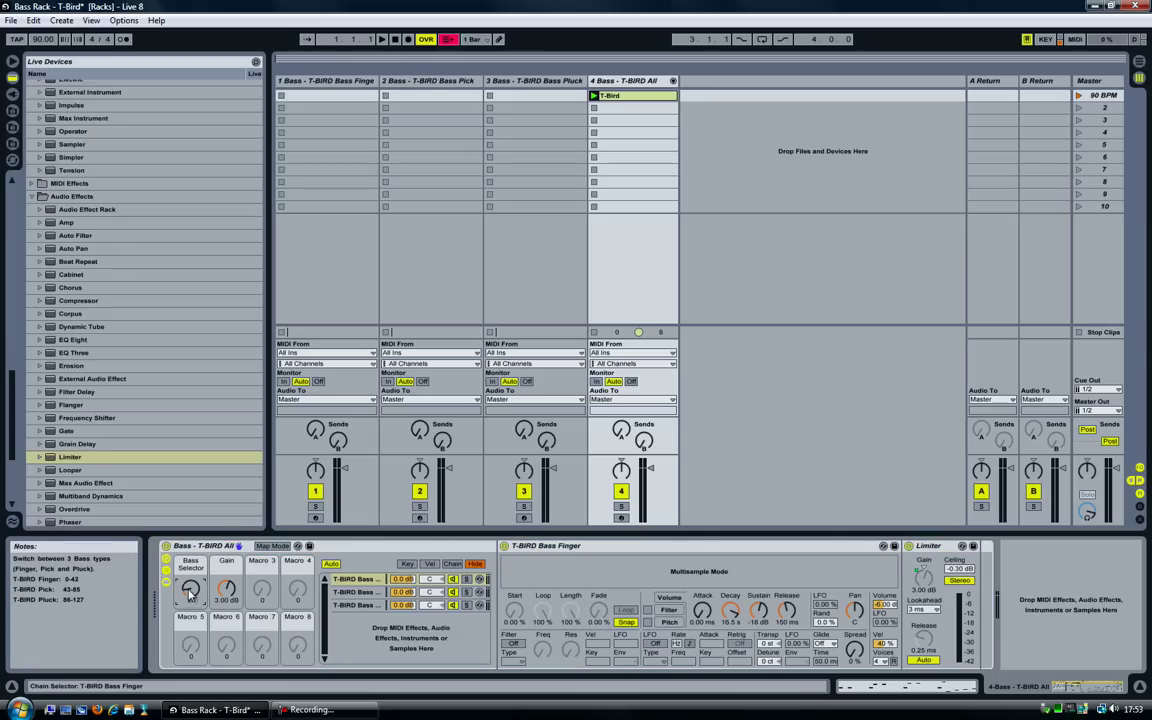
pyautogui.scroll(-5, 190, 597)
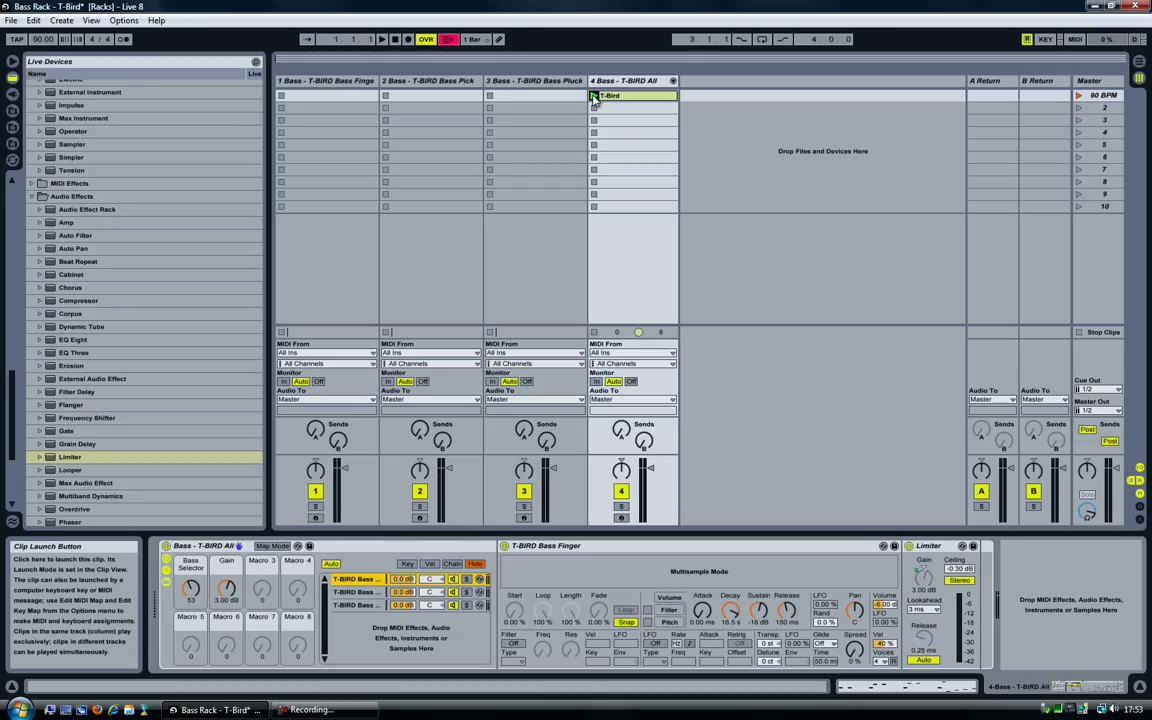
# Play the T-Bird clip while sweeping Bass Selector through Pick and Pluck, ending at 35
pyautogui.click(594, 96)
pyautogui.moveTo(191, 584); pyautogui.dragTo(191, 584)
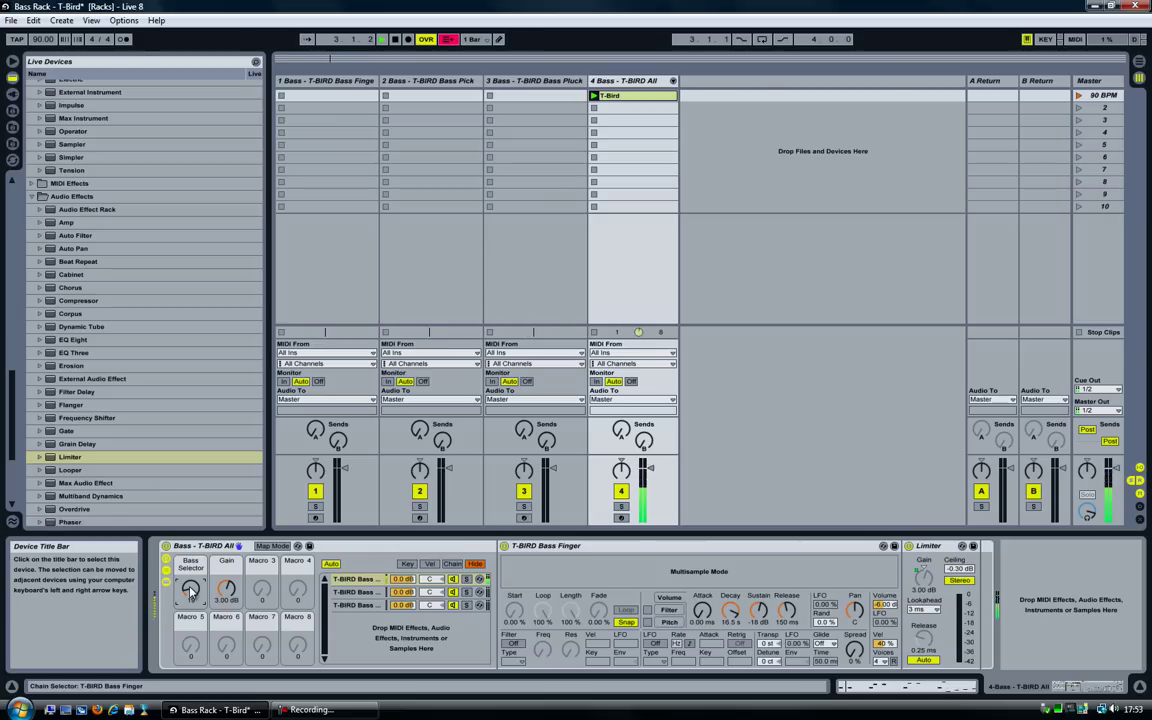
pyautogui.moveTo(190, 589); pyautogui.dragTo(192, 592)
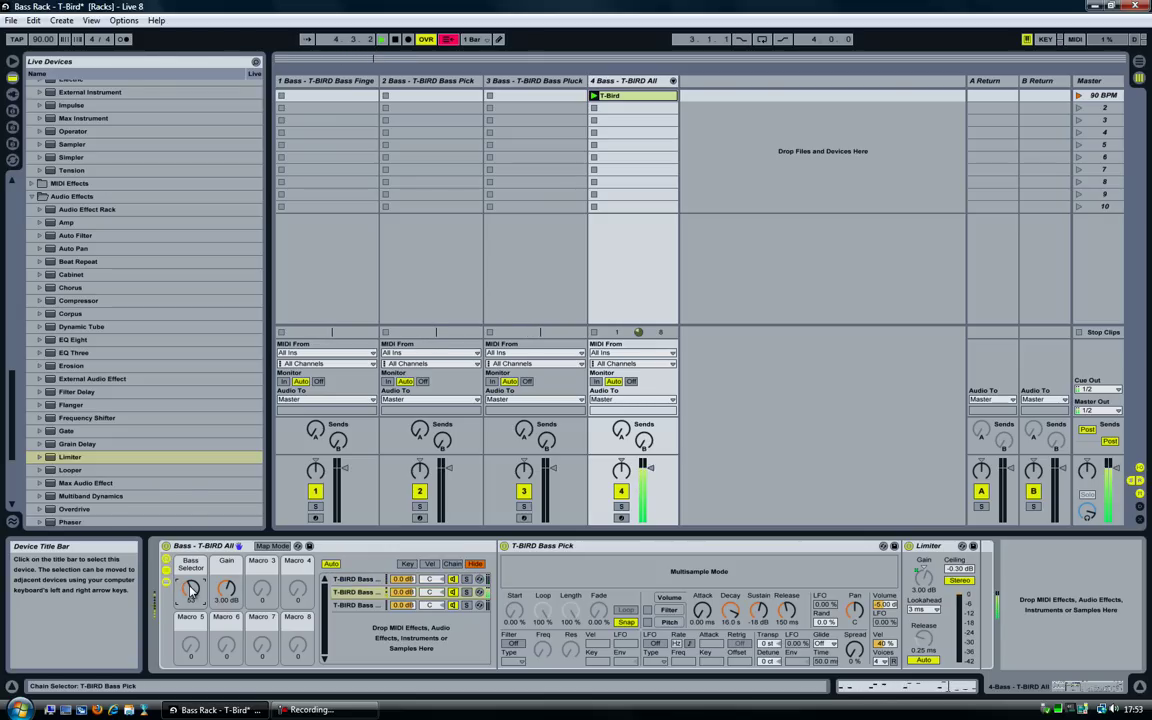
pyautogui.moveTo(190, 589); pyautogui.dragTo(192, 590)
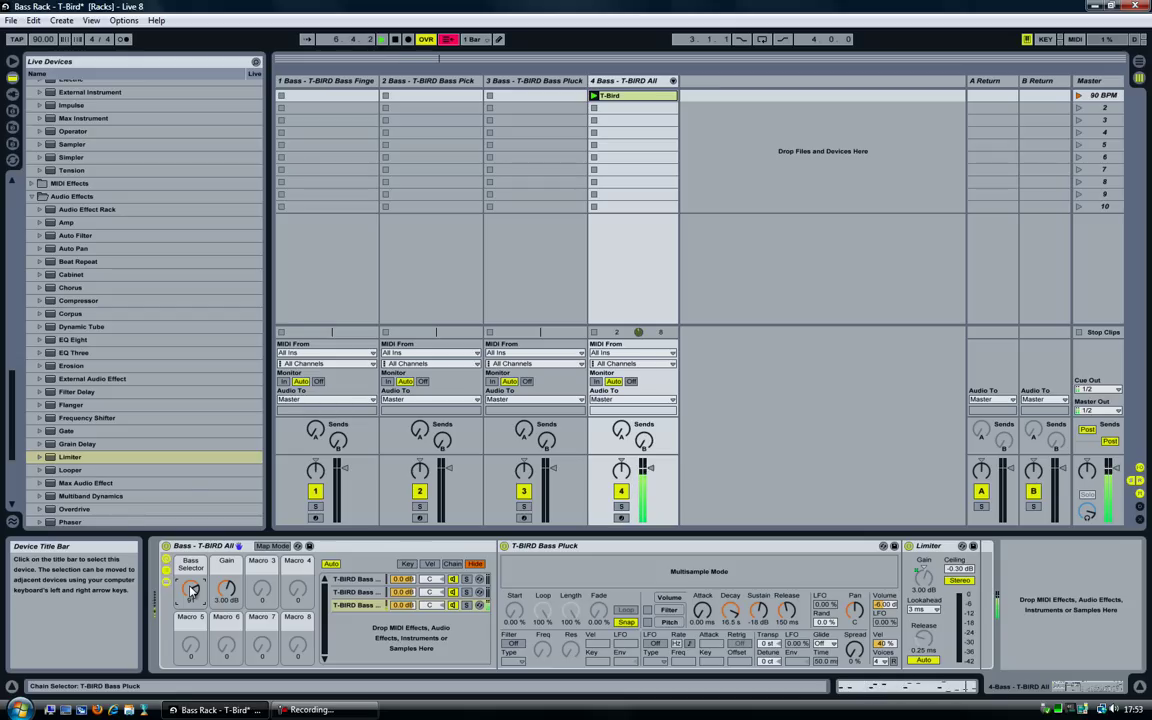
pyautogui.moveTo(192, 590); pyautogui.dragTo(190, 591)
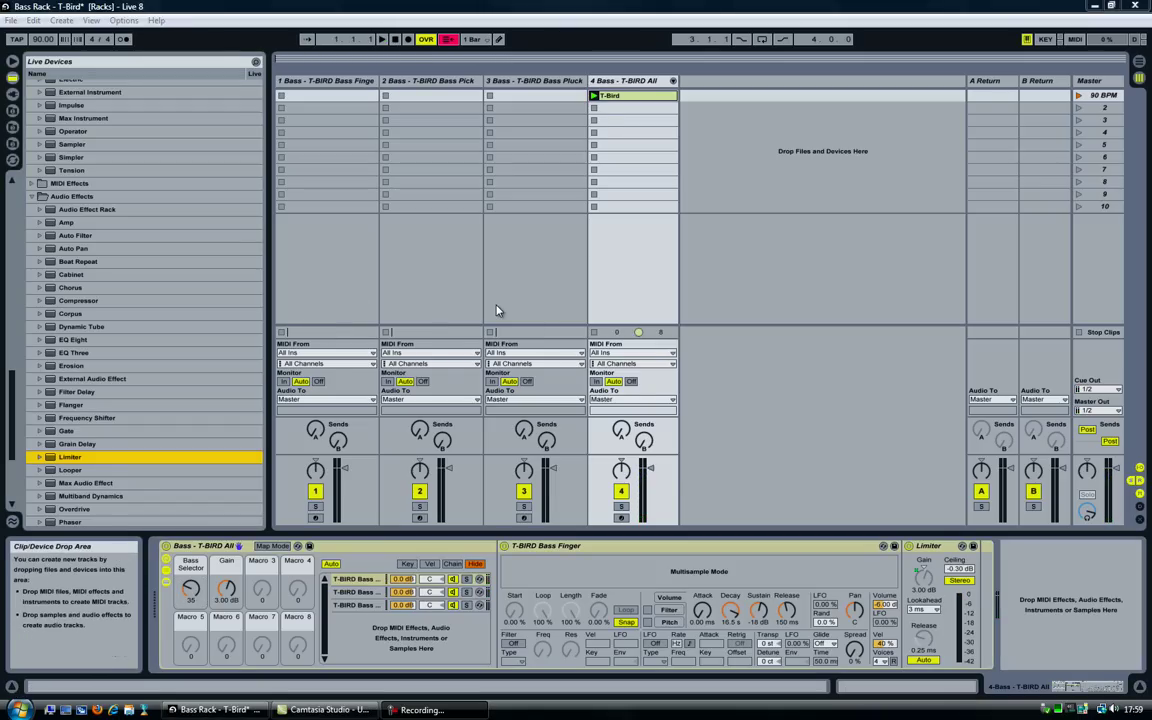
# Save the Bass Rack set, start a new Live set, and delete its 1 Audio track
pyautogui.click(14, 20)
pyautogui.click(40, 33)
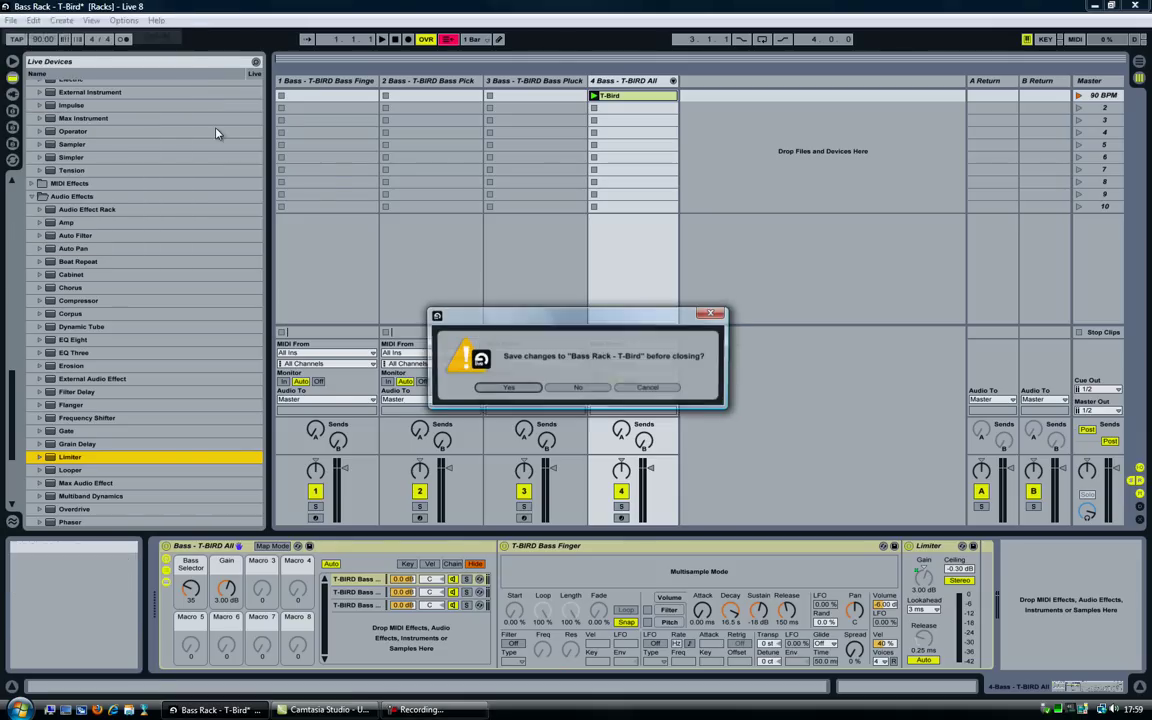
pyautogui.click(508, 387)
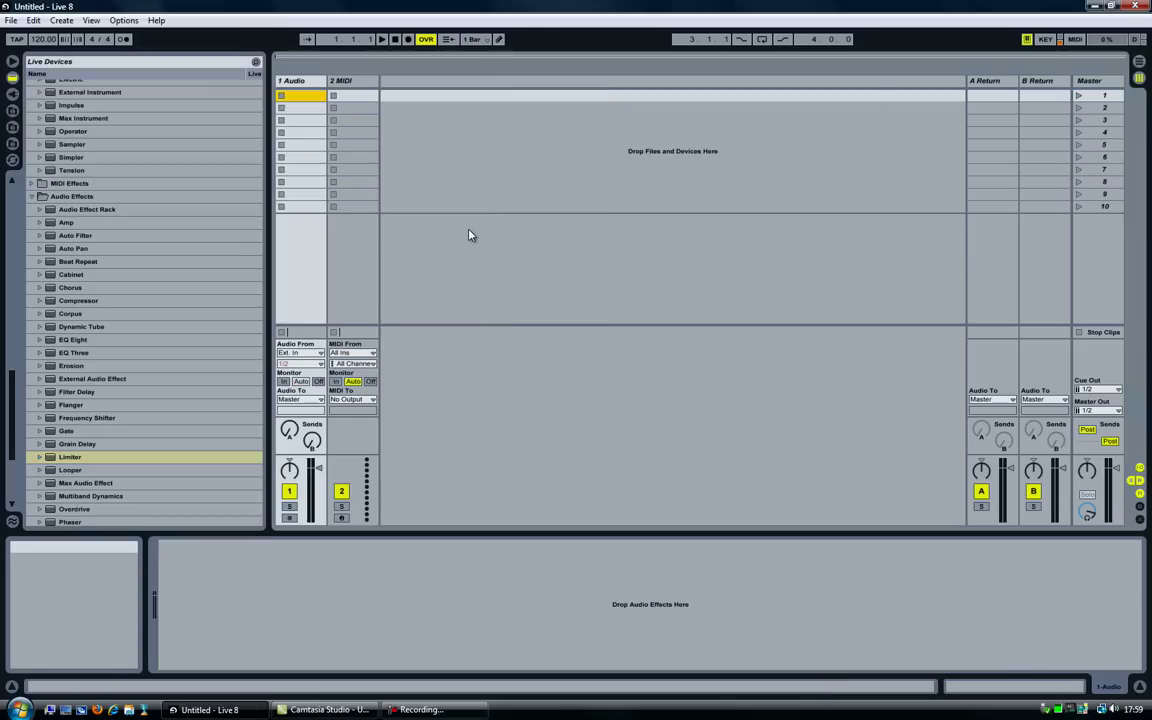
pyautogui.click(284, 79)
pyautogui.press('Delete')
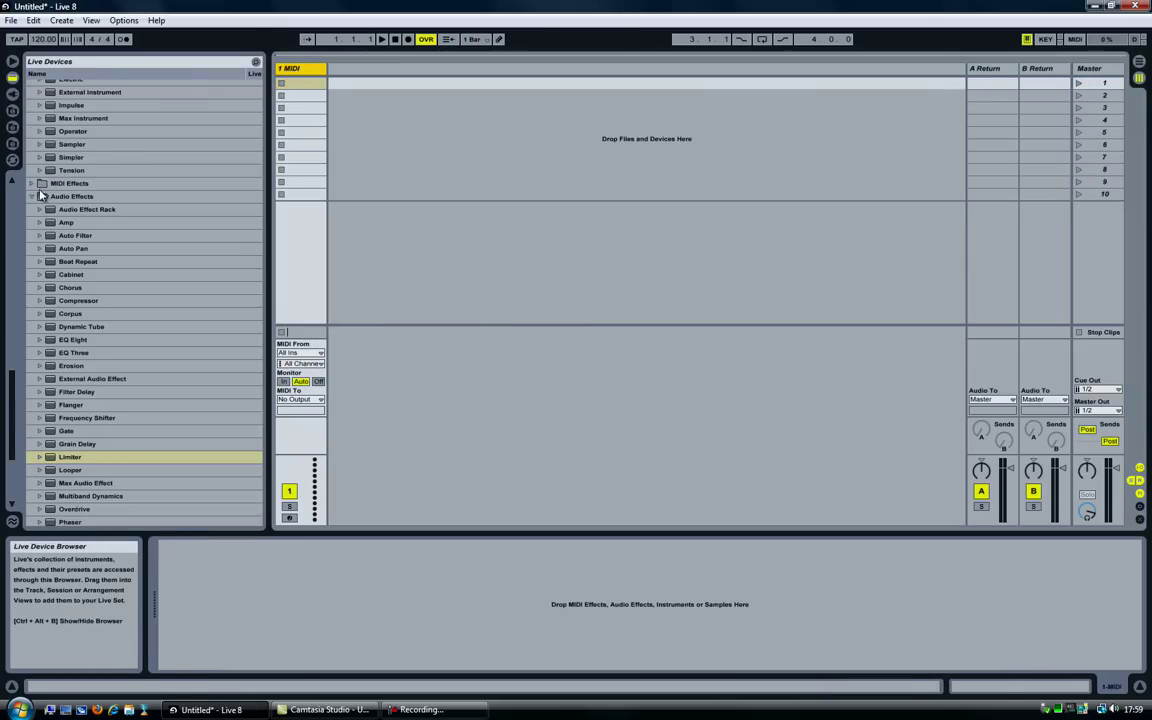
# Preview the T-Bird Bass Finger_free WAV samples one by one, from B0 up to C2
pyautogui.click(12, 143)
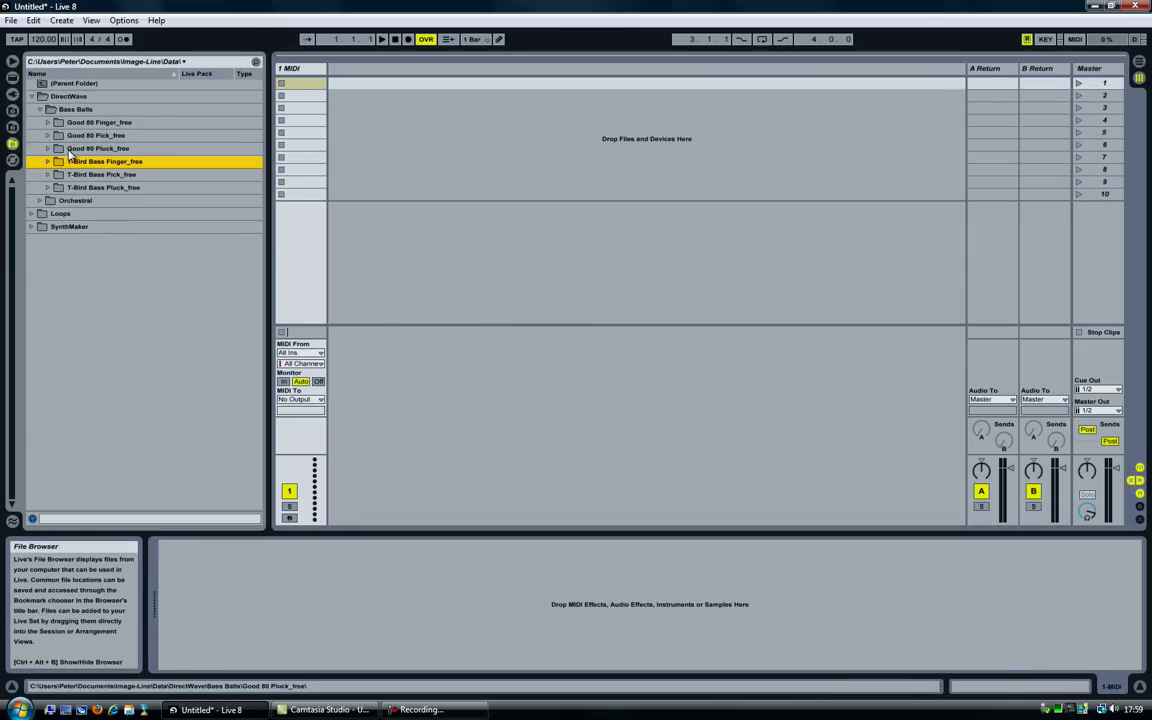
pyautogui.click(48, 164)
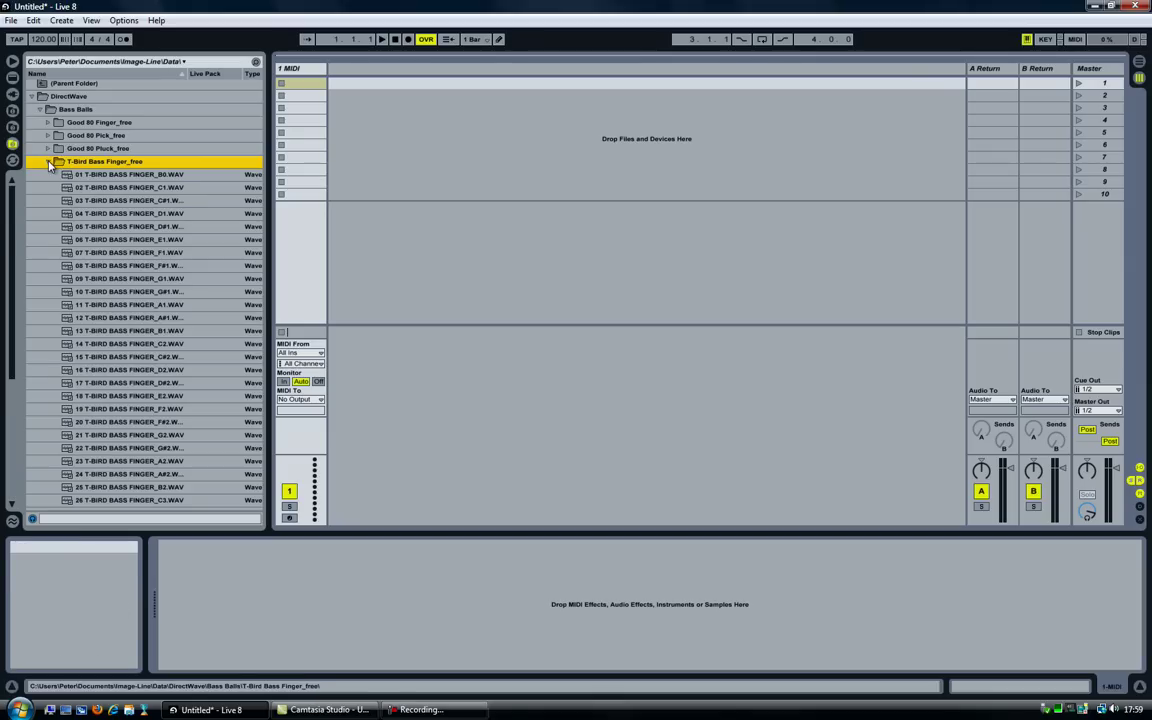
pyautogui.press('Down')
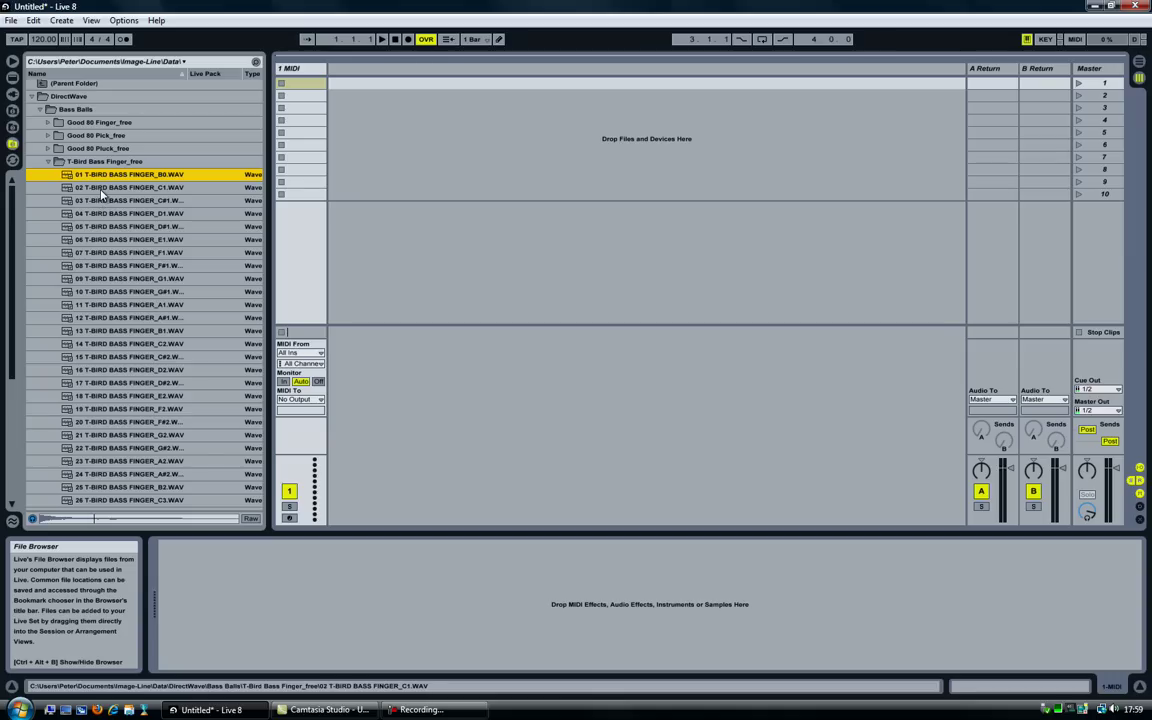
pyautogui.press('Down')
pyautogui.press('Down')
pyautogui.press('Down')
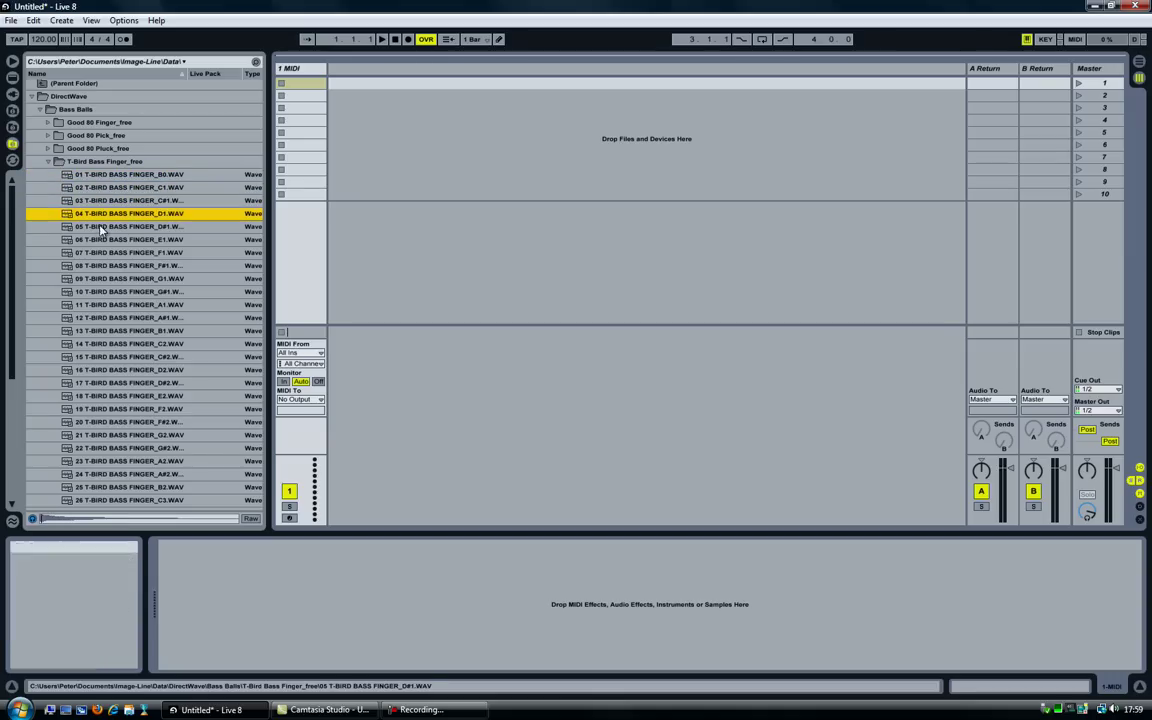
pyautogui.press('Down')
pyautogui.press('Down')
pyautogui.press('Down')
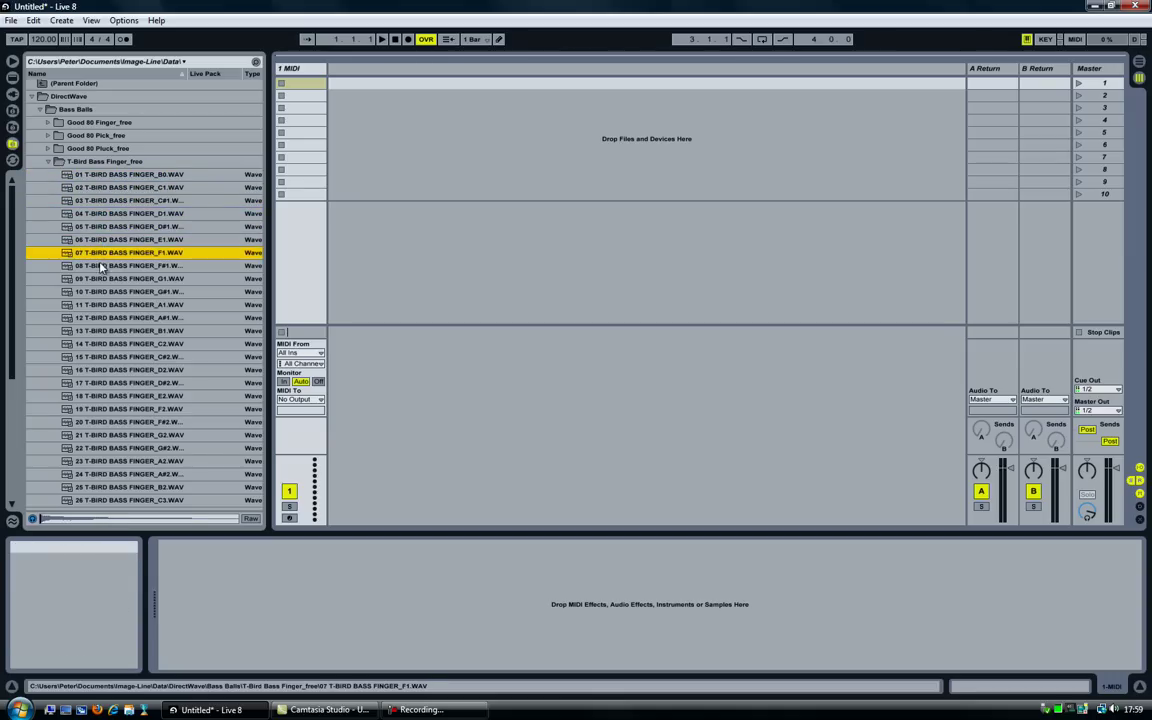
pyautogui.press('Down')
pyautogui.press('Down')
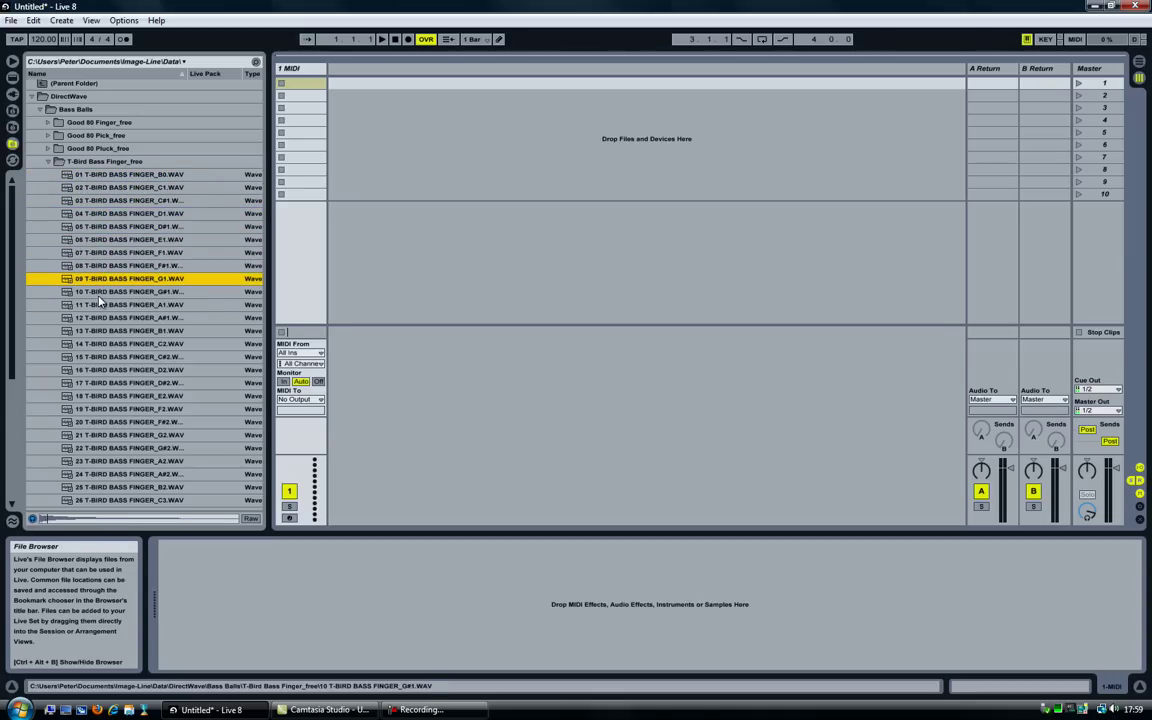
pyautogui.press('Down')
pyautogui.press('Down')
pyautogui.press('Down')
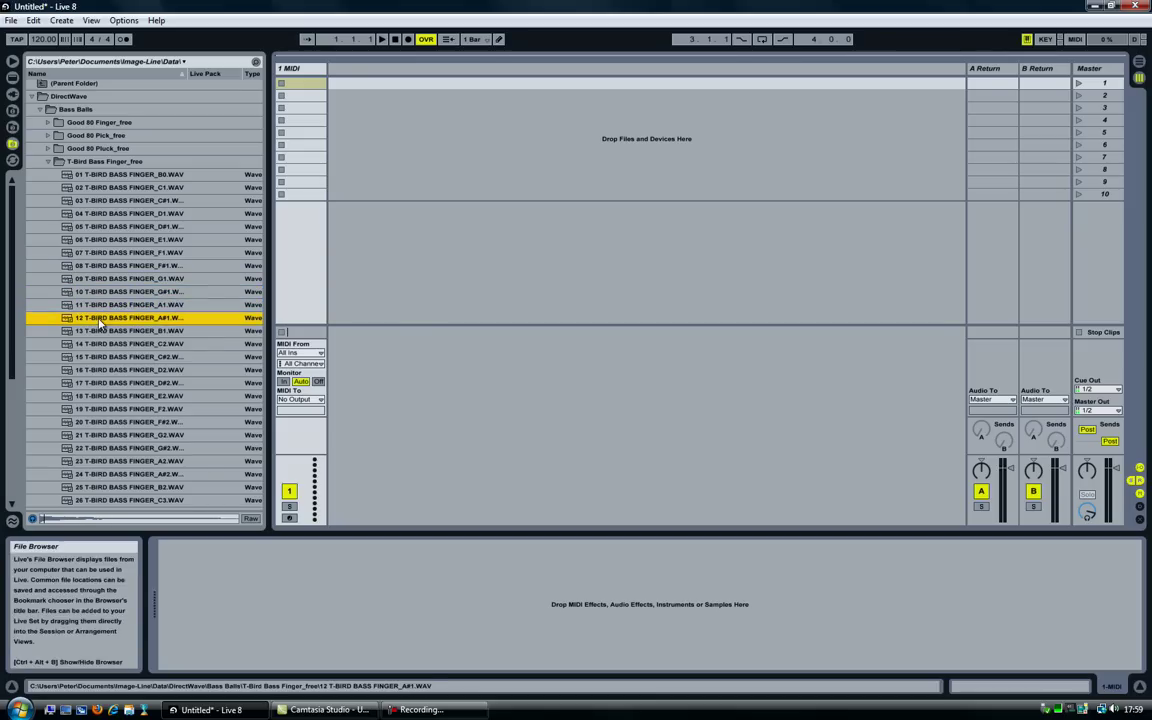
pyautogui.press('Down')
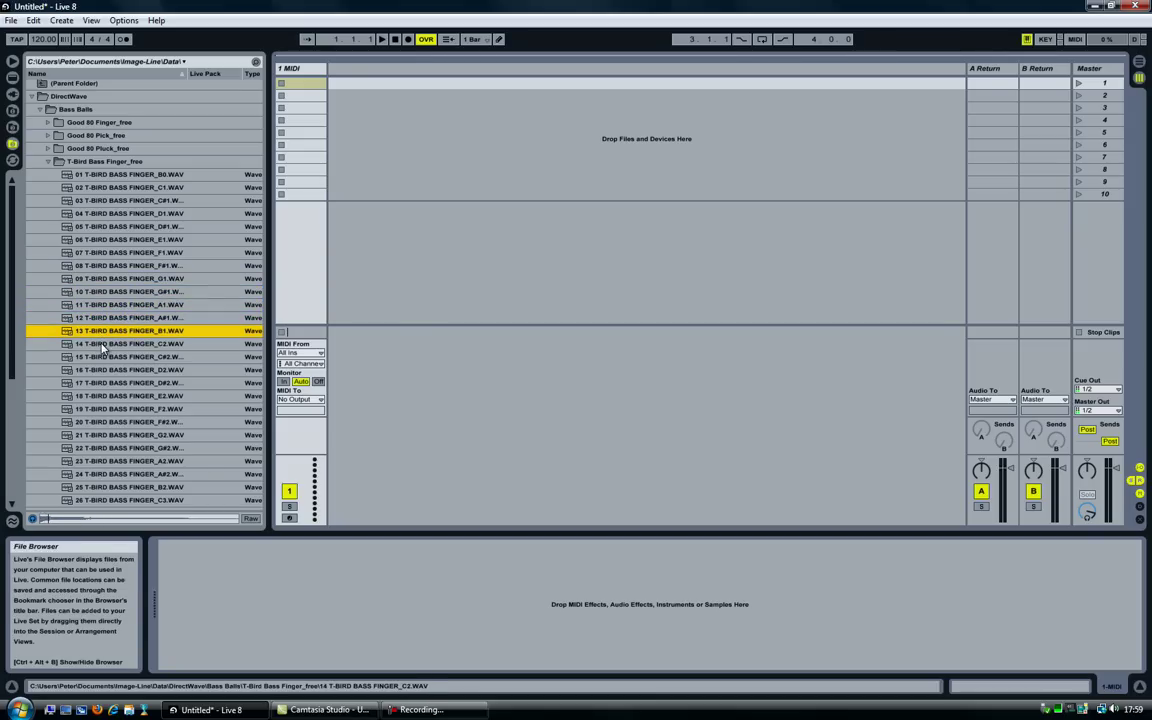
pyautogui.press('Down')
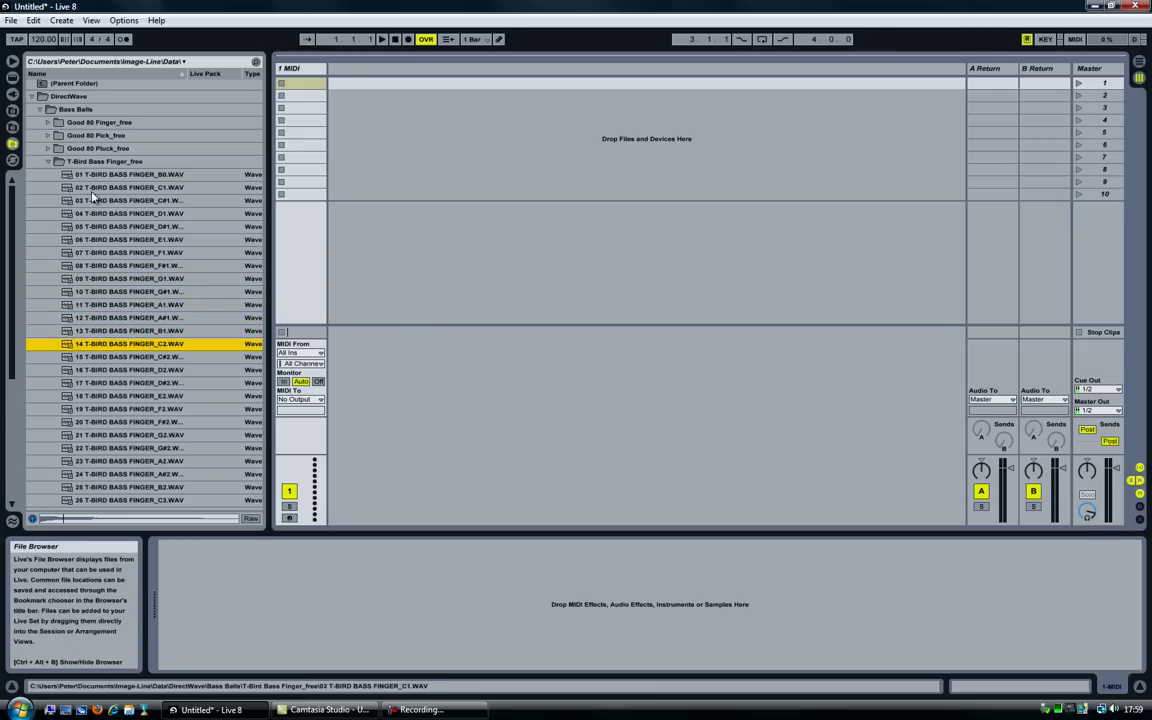
# Drag Sampler from the Live Devices list onto the empty MIDI track
pyautogui.click(12, 77)
pyautogui.scroll(4, 91, 237)
pyautogui.scroll(15, 91, 237)
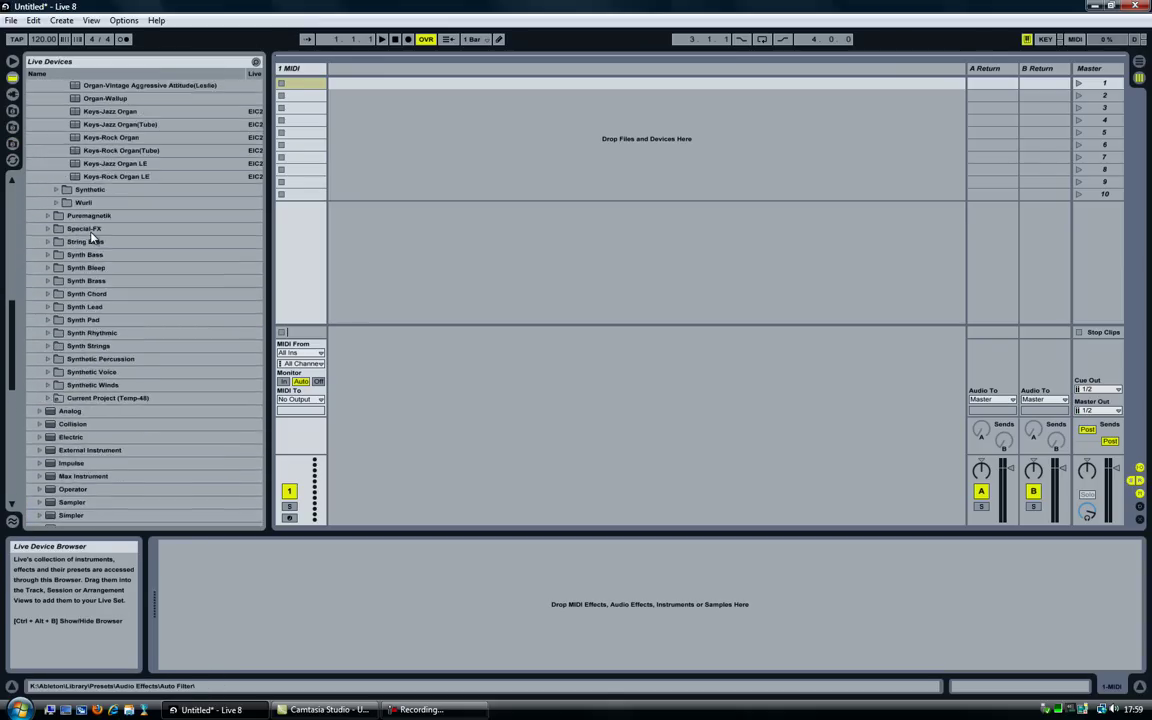
pyautogui.scroll(-10, 91, 236)
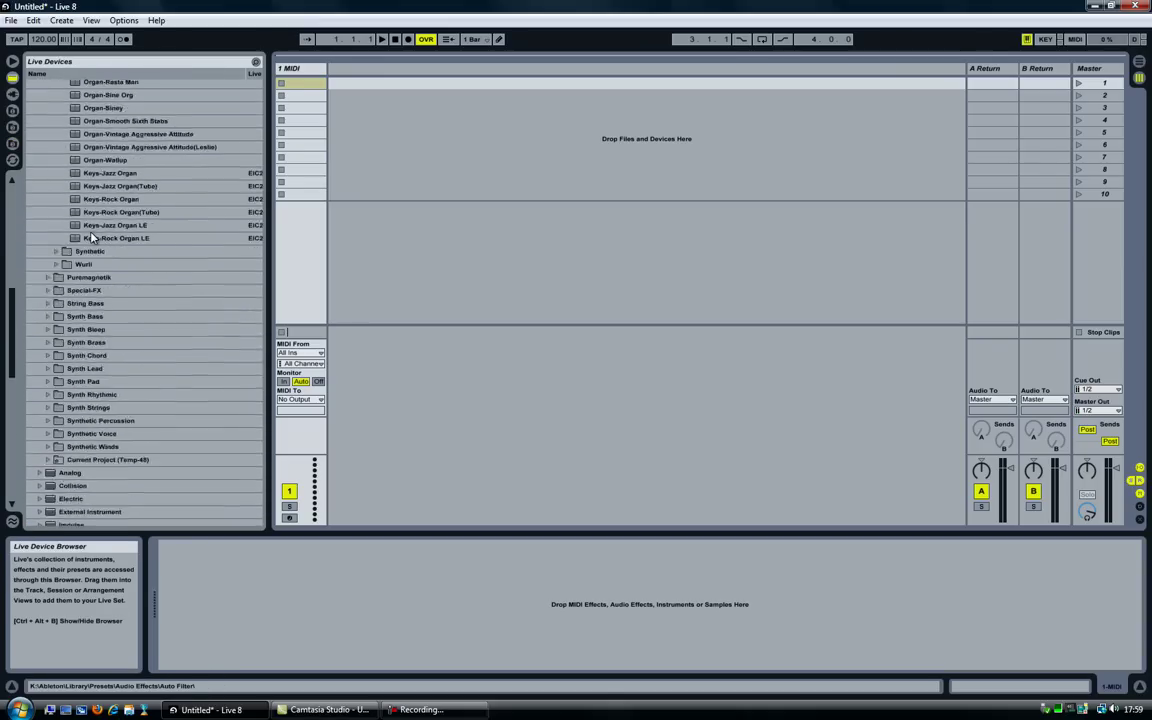
pyautogui.scroll(-4, 75, 318)
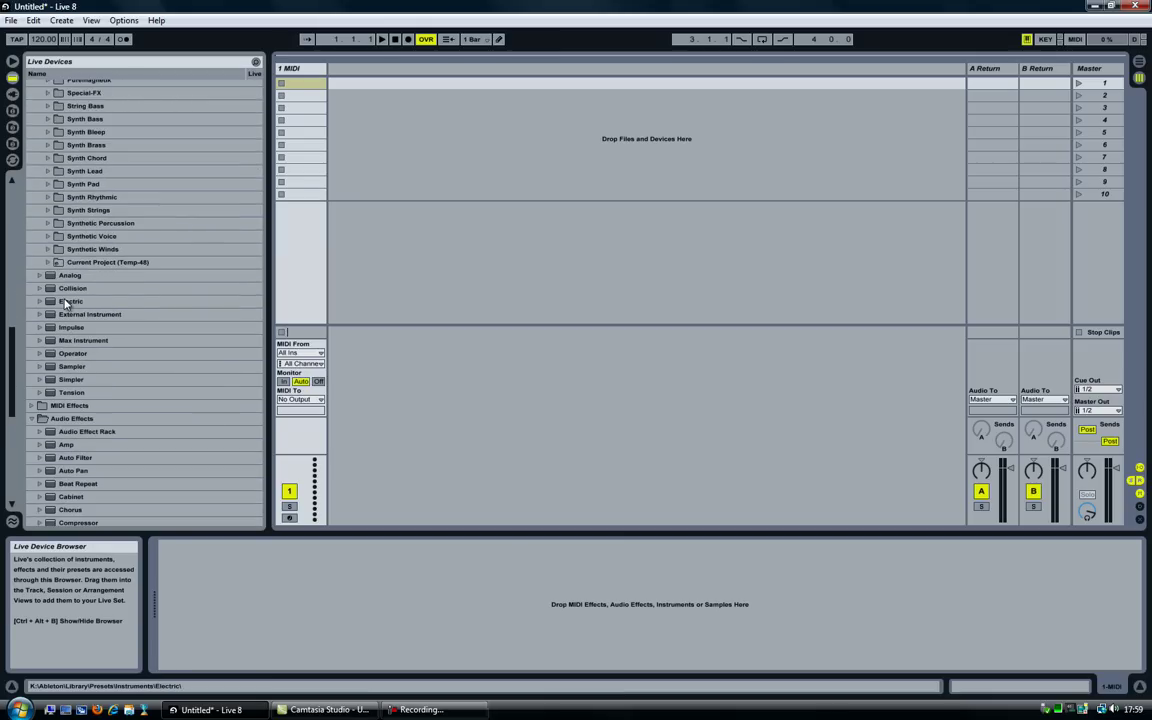
pyautogui.click(66, 367)
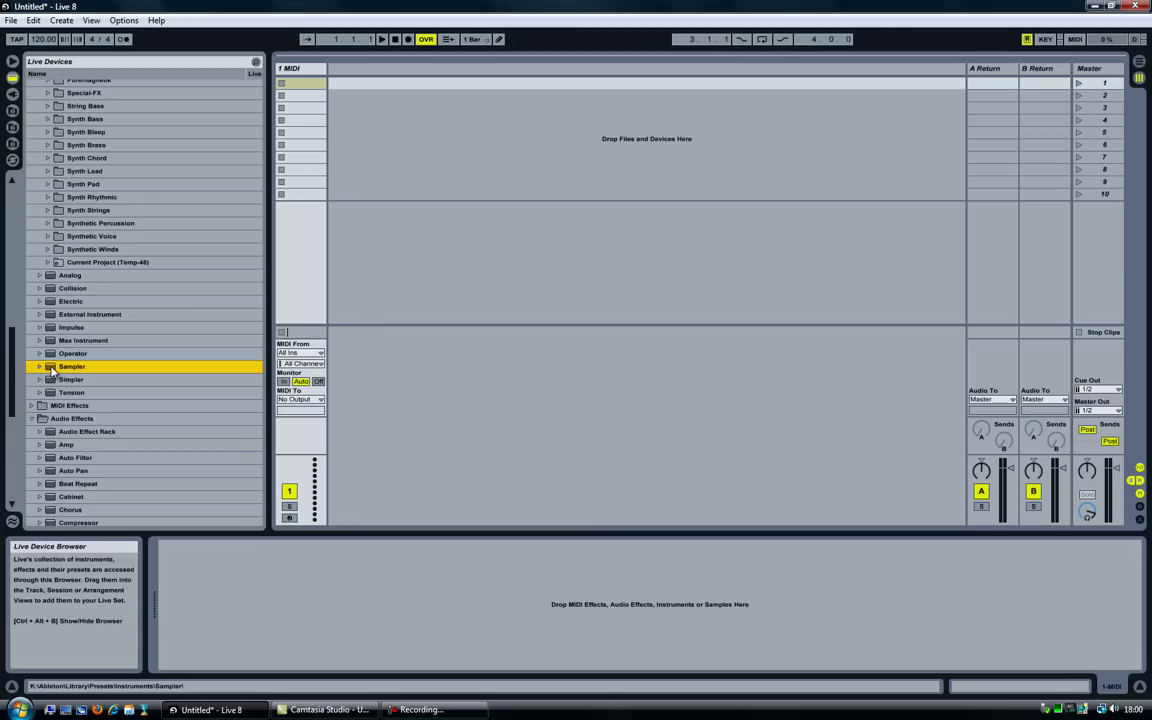
pyautogui.moveTo(50, 369); pyautogui.dragTo(260, 620)
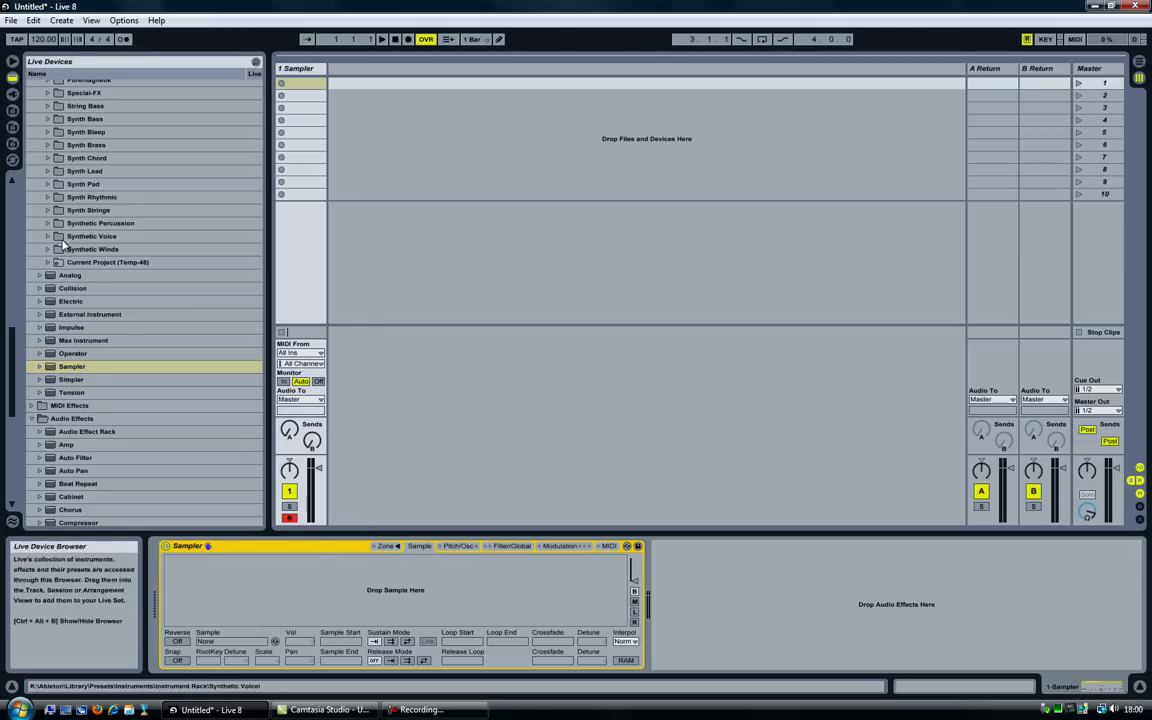
# Open the T-Bird Bass Finger_free folder and select the B0 sample file 01
pyautogui.click(14, 145)
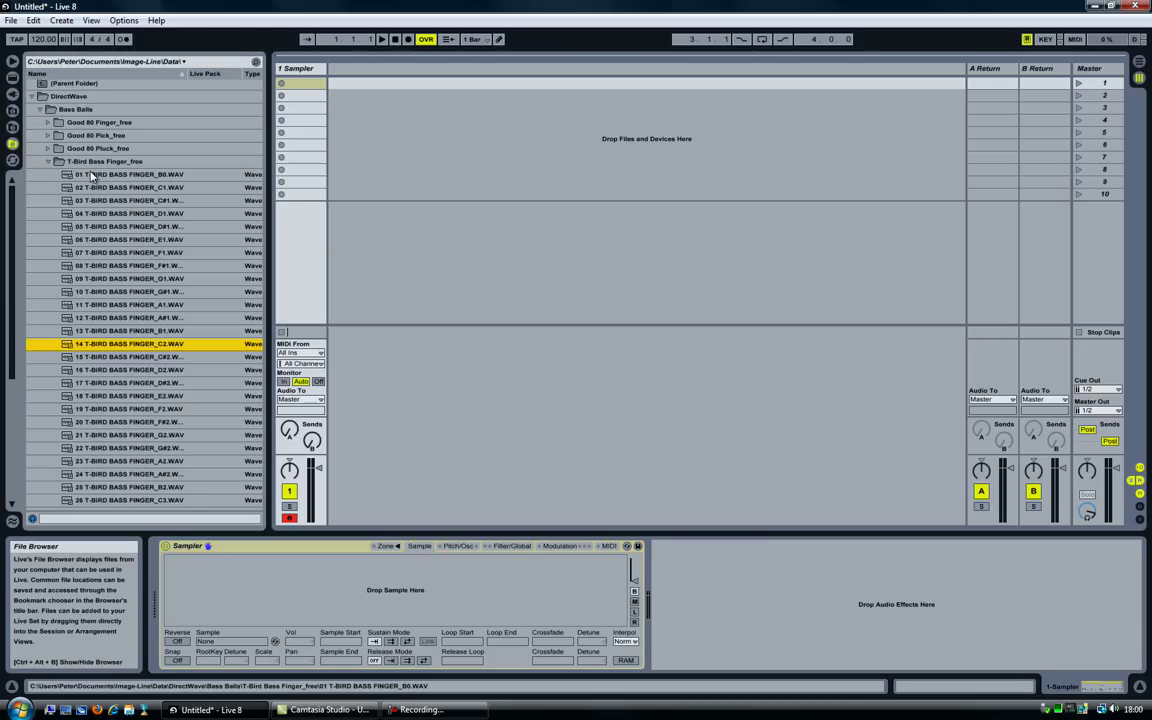
pyautogui.click(90, 174)
pyautogui.scroll(-3, 119, 168)
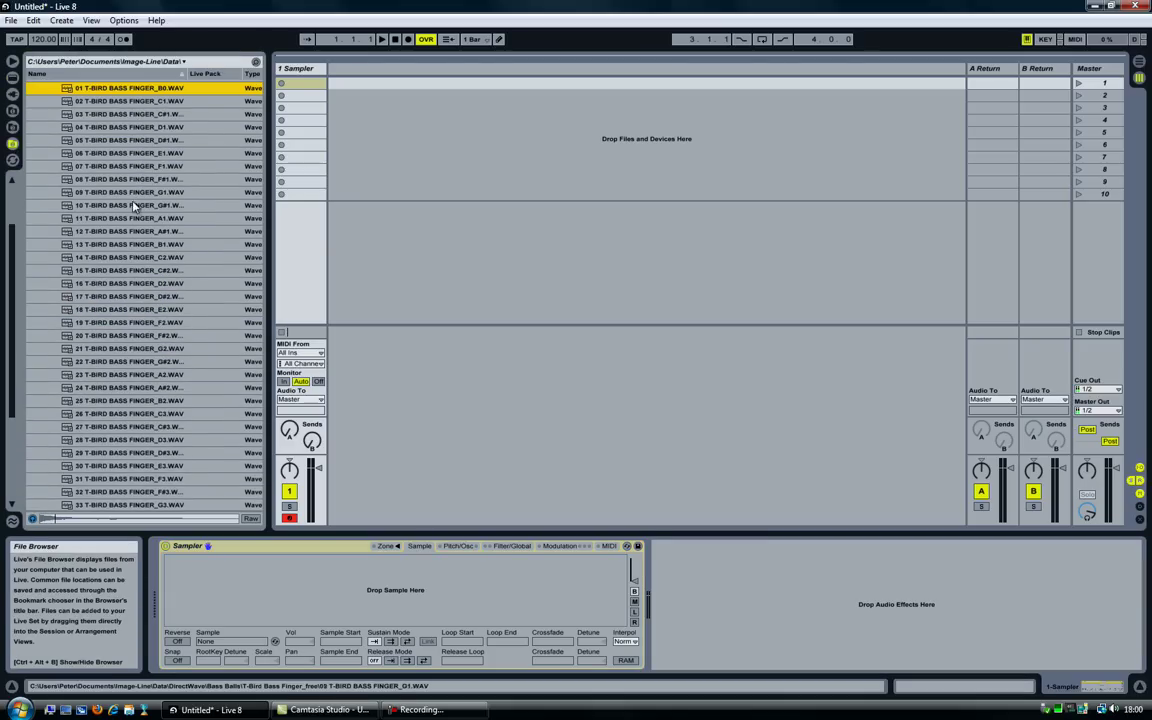
pyautogui.scroll(-5, 137, 285)
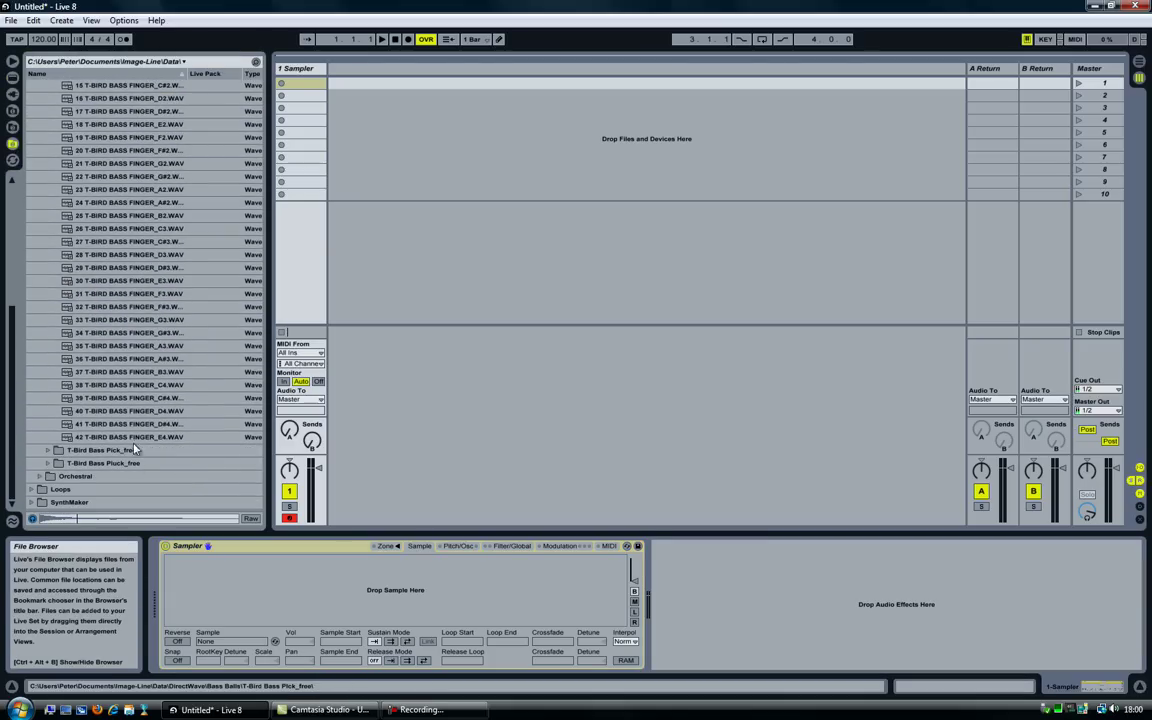
pyautogui.scroll(7, 130, 390)
pyautogui.scroll(-5, 128, 357)
pyautogui.scroll(-3, 128, 357)
pyautogui.scroll(2, 112, 341)
pyautogui.scroll(4, 112, 341)
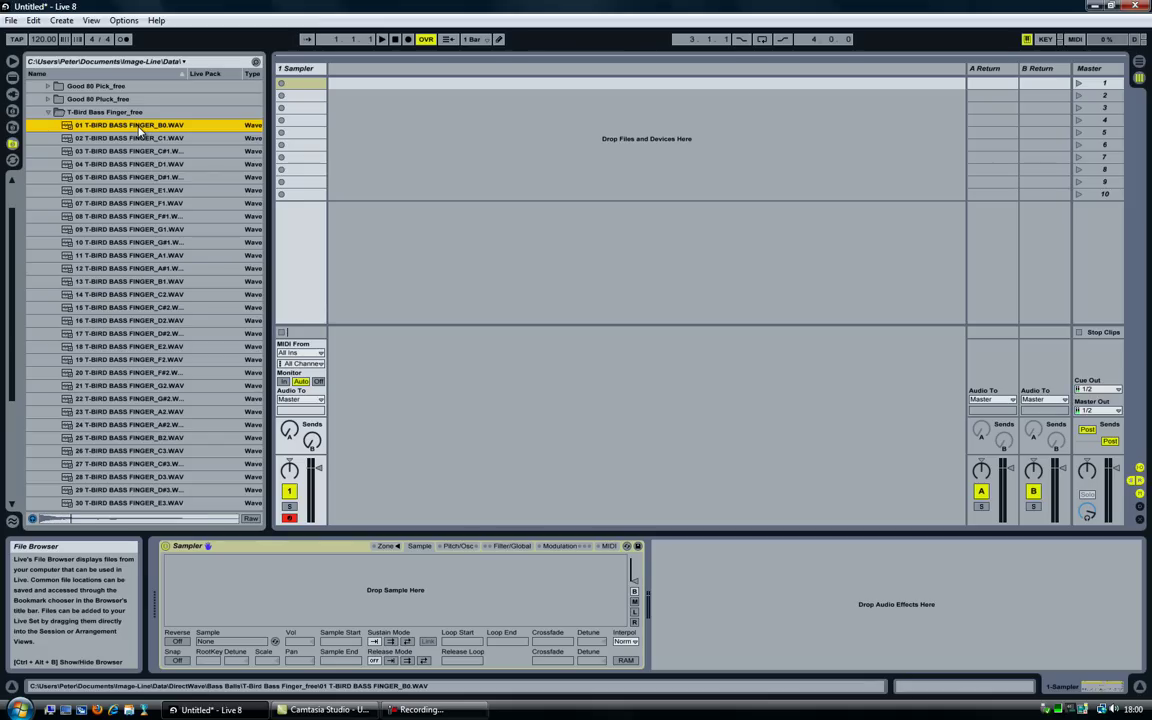
pyautogui.keyDown('ctrl'); pyautogui.click(131, 206); pyautogui.keyUp('ctrl')
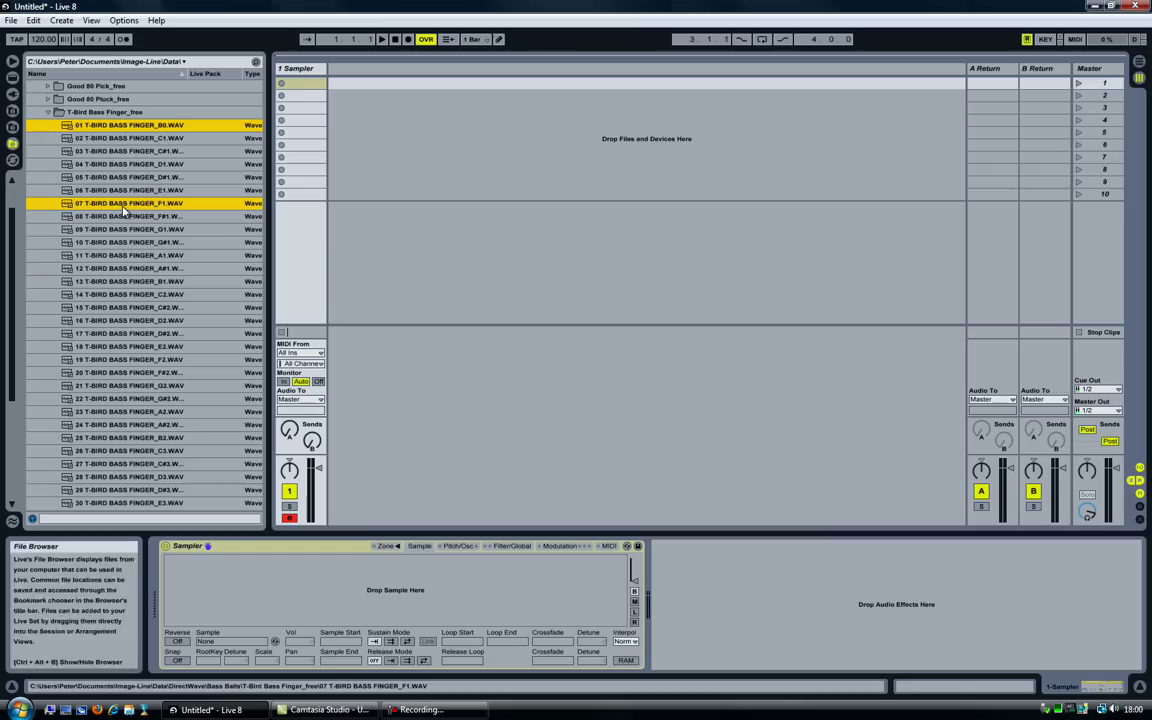
pyautogui.click(124, 268)
pyautogui.click(124, 126)
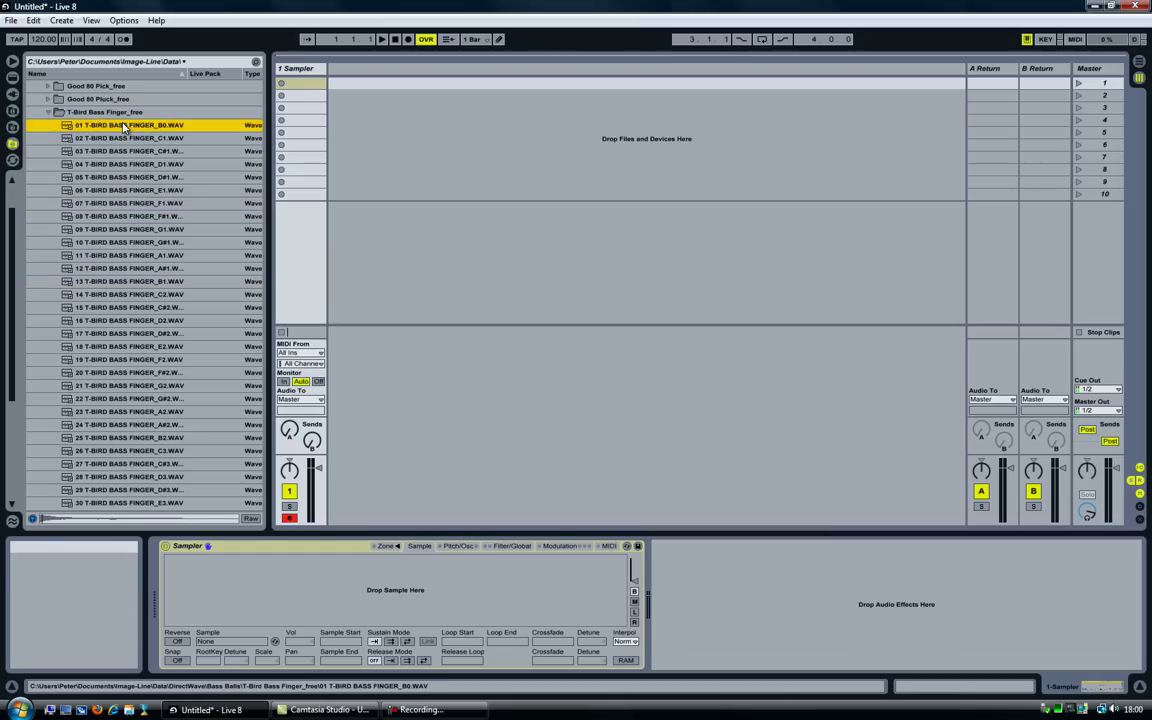
# Add F1, B1, F2, B2, F3 and B3 (files 07 to 37) to the selection
pyautogui.keyDown('ctrl'); pyautogui.click(119, 204); pyautogui.keyUp('ctrl')
pyautogui.keyDown('ctrl'); pyautogui.click(113, 282); pyautogui.keyUp('ctrl')
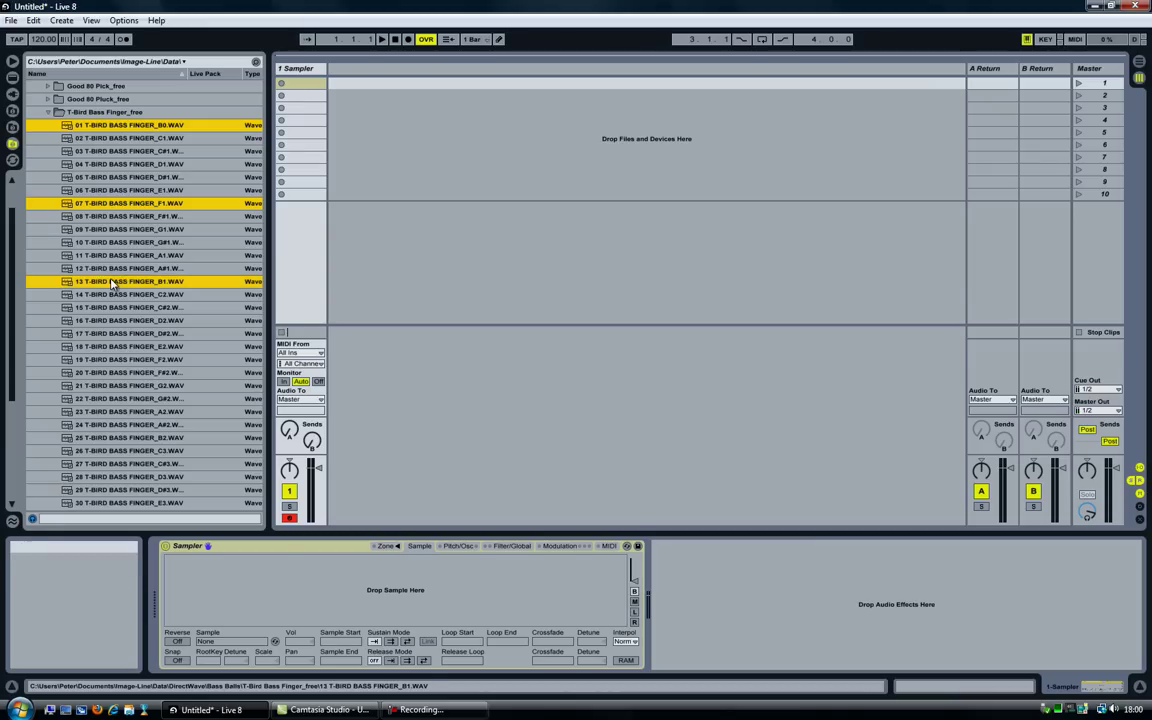
pyautogui.keyDown('ctrl'); pyautogui.click(107, 362); pyautogui.keyUp('ctrl')
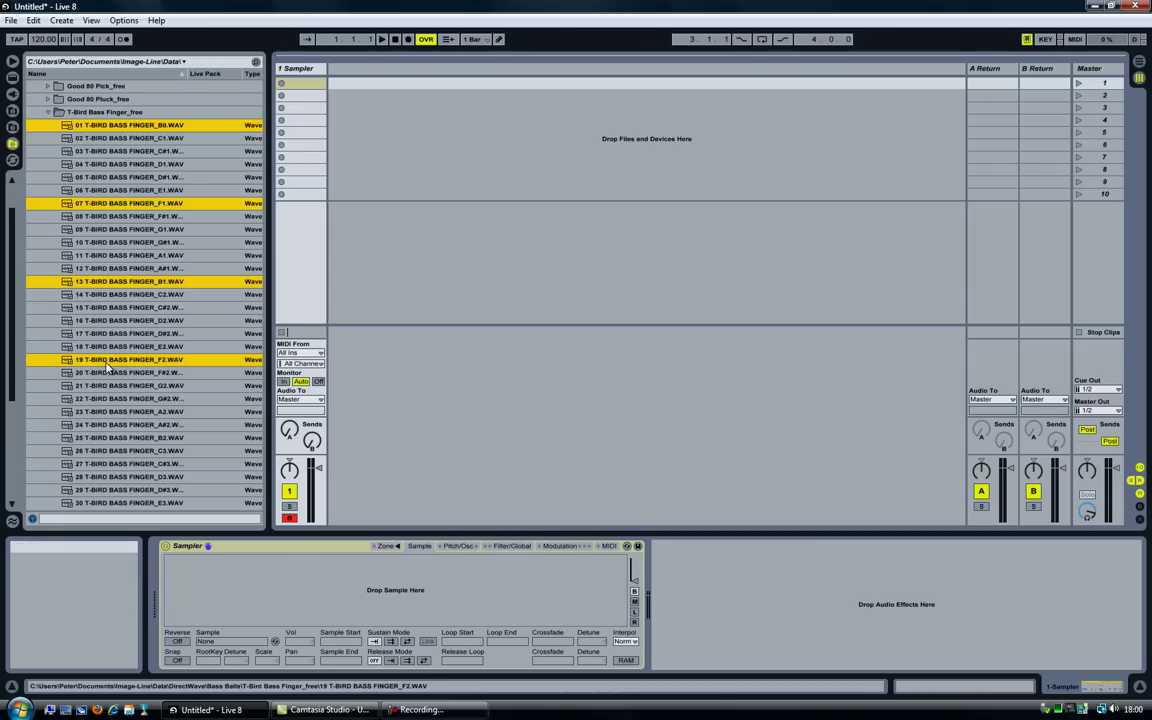
pyautogui.keyDown('ctrl'); pyautogui.click(107, 443); pyautogui.keyUp('ctrl')
pyautogui.scroll(-4, 112, 356)
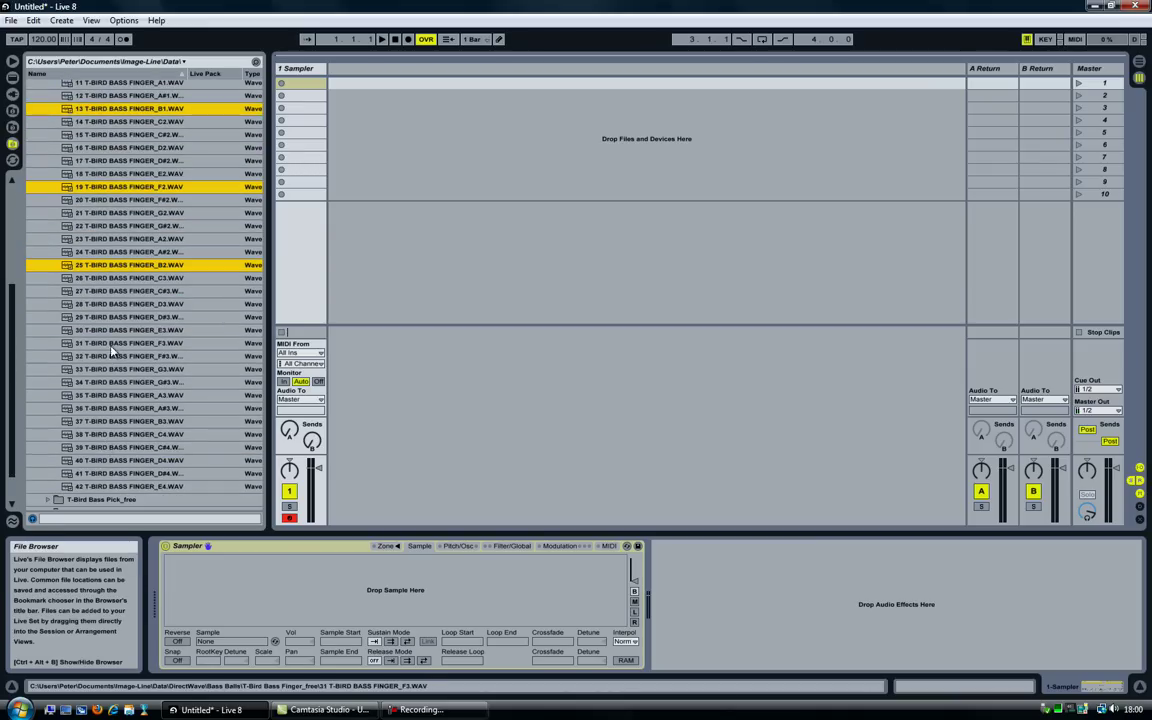
pyautogui.keyDown('ctrl'); pyautogui.click(112, 351); pyautogui.keyUp('ctrl')
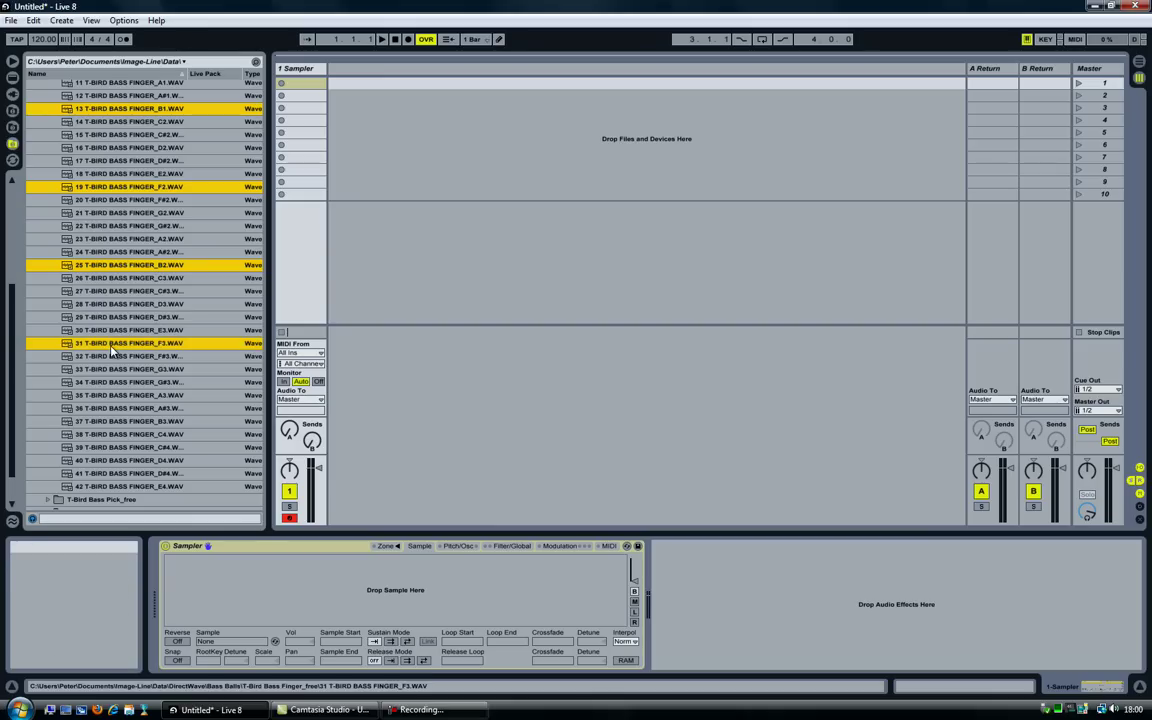
pyautogui.keyDown('ctrl'); pyautogui.click(109, 423); pyautogui.keyUp('ctrl')
pyautogui.scroll(5, 100, 335)
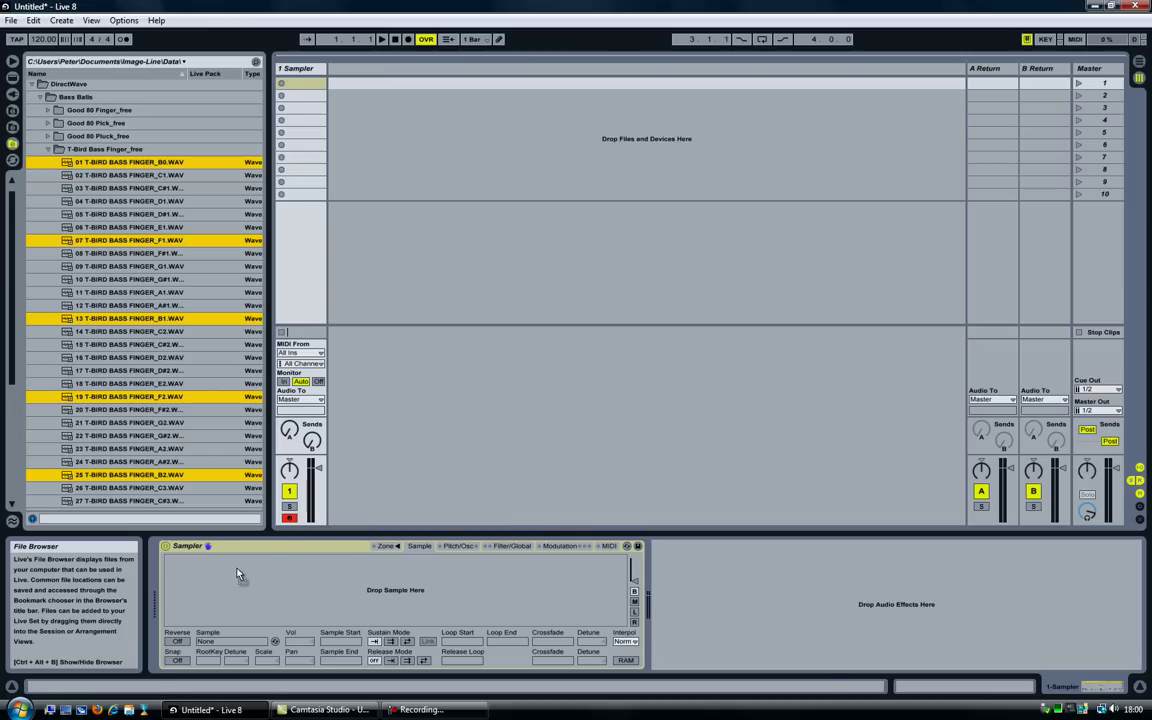
# Drop the seven selected bass WAVs onto the Sampler and show its Zone Editor
pyautogui.moveTo(237, 573); pyautogui.dragTo(239, 571)
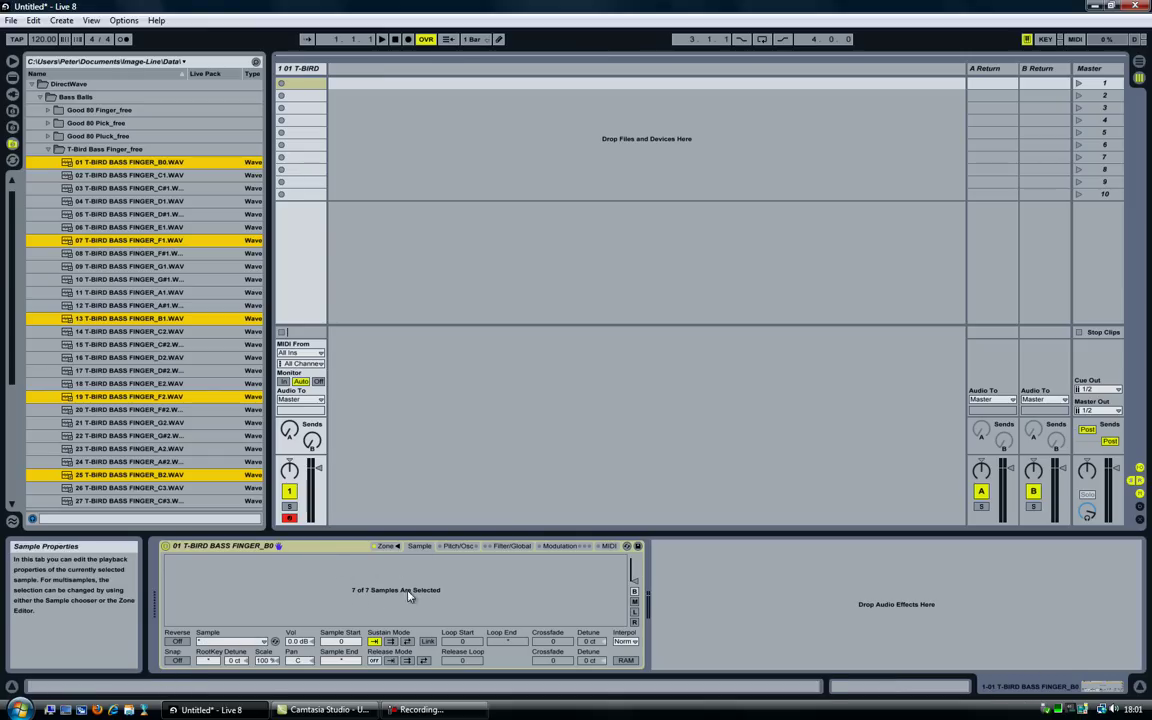
pyautogui.click(384, 546)
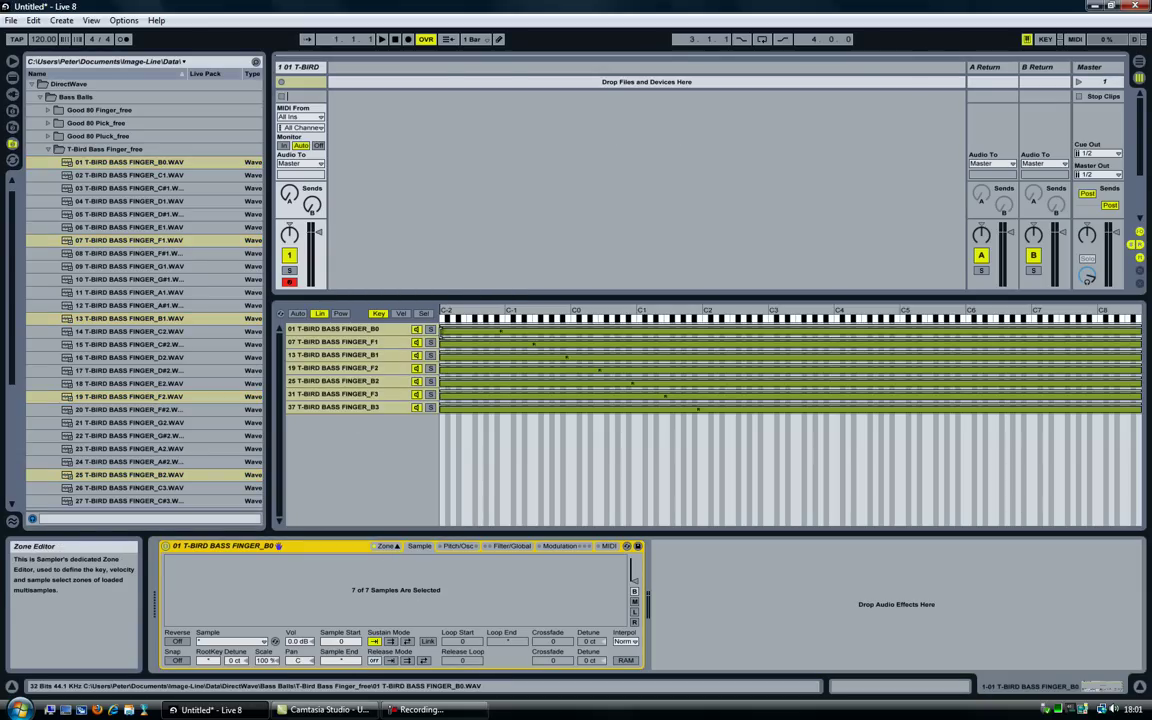
# Select all seven layers, narrow their key zones near C1, and raise their root keys
pyautogui.click(374, 330)
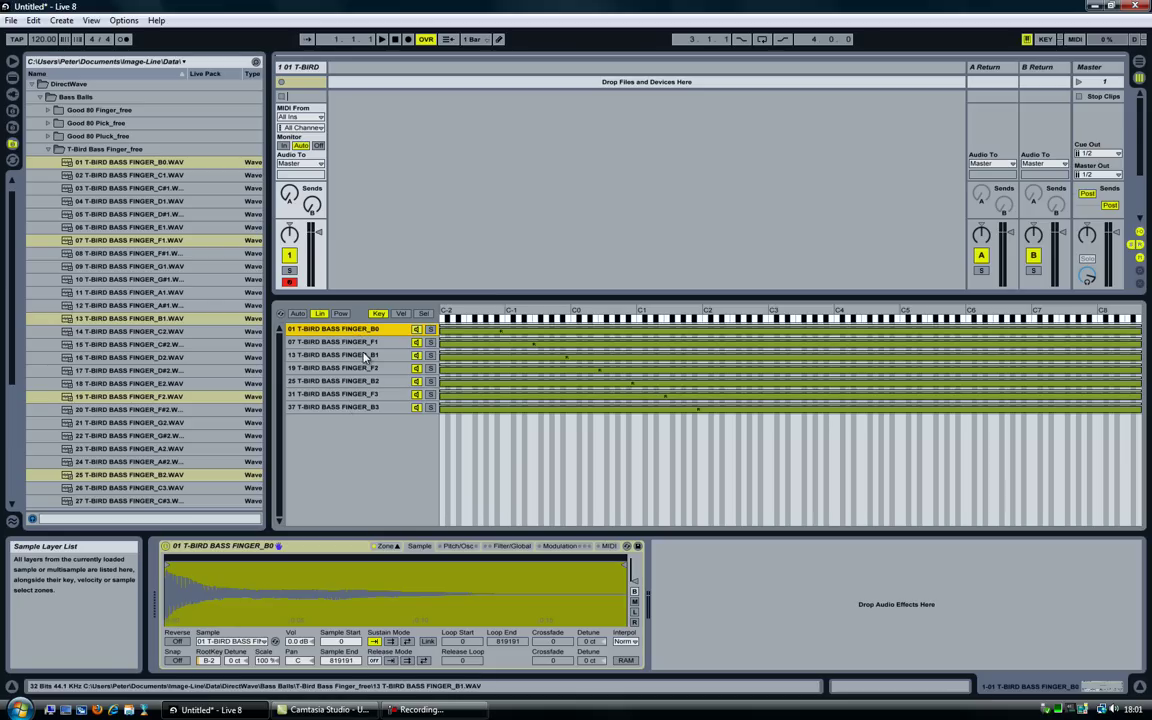
pyautogui.click(365, 343)
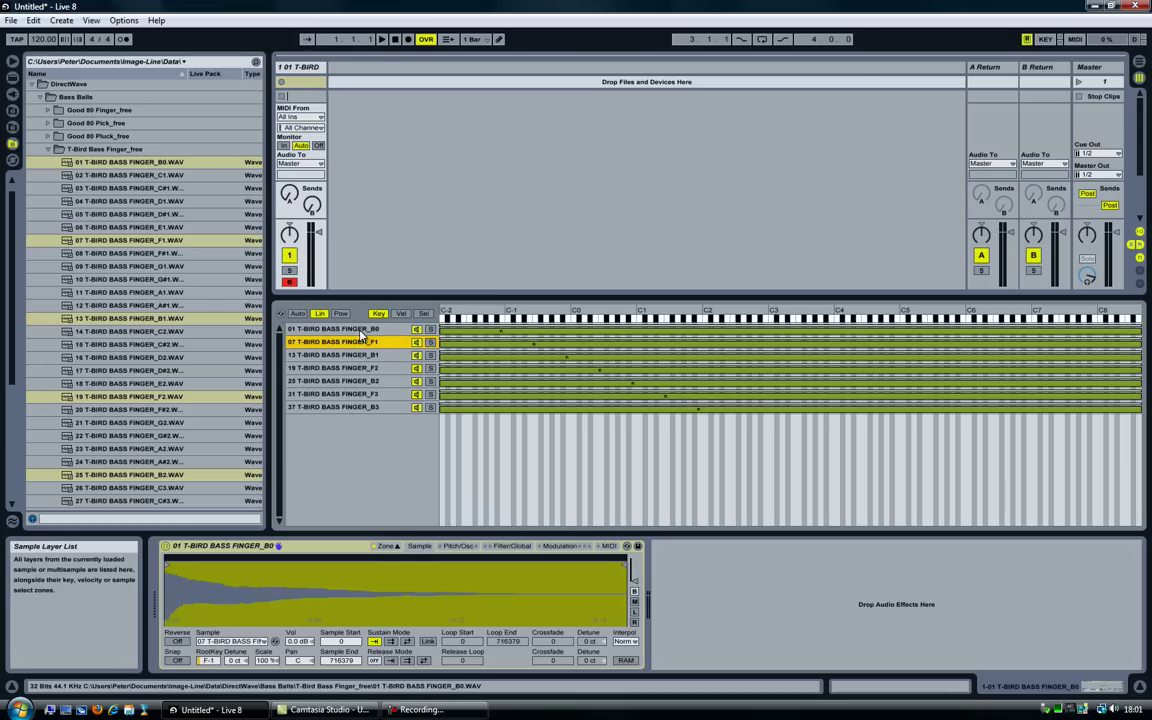
pyautogui.hotkey('ctrl', 'a')
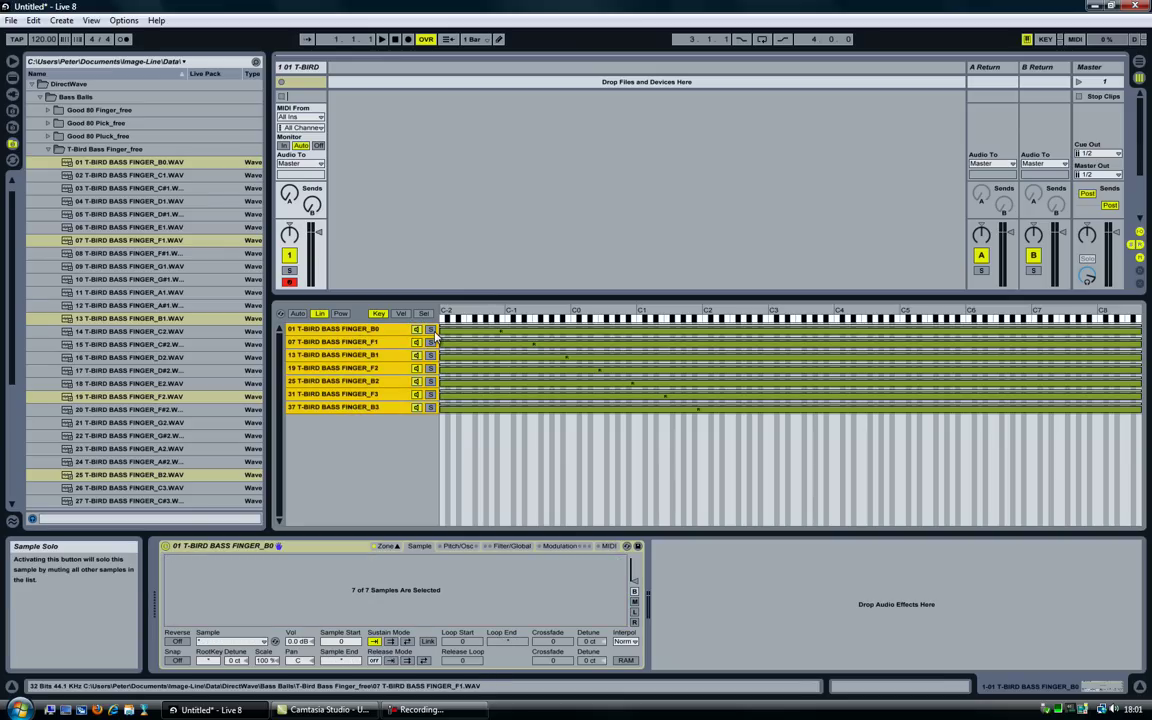
pyautogui.moveTo(441, 333); pyautogui.dragTo(629, 332)
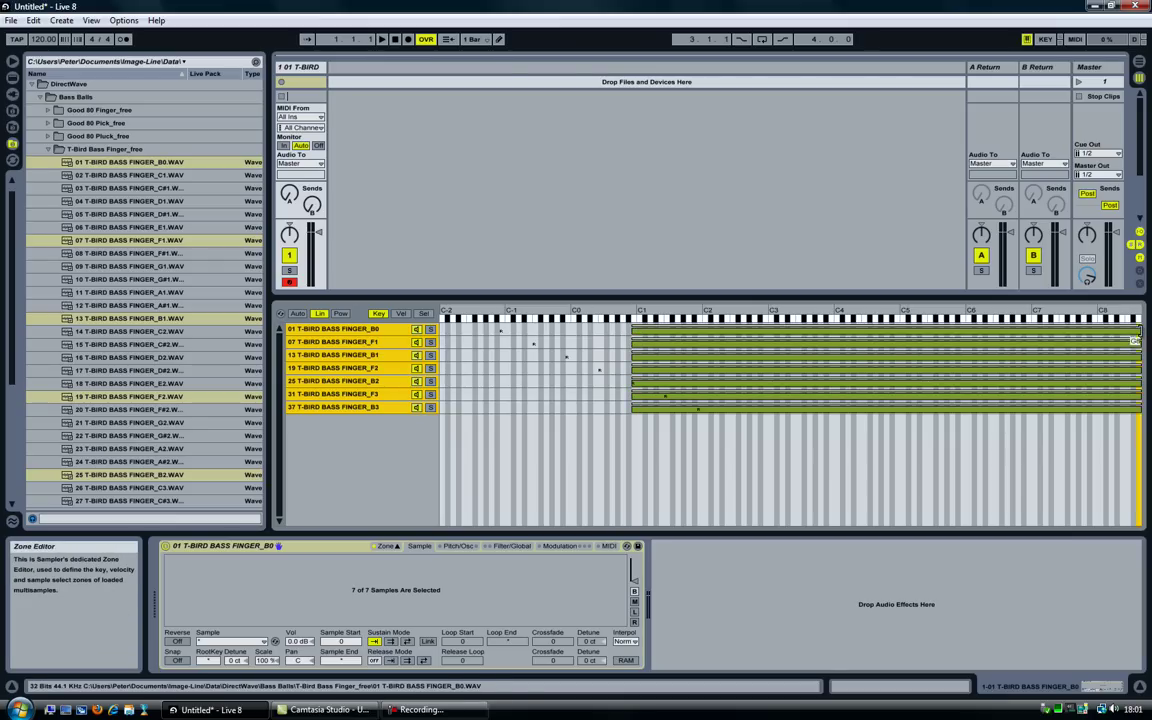
pyautogui.moveTo(1137, 331); pyautogui.dragTo(661, 320)
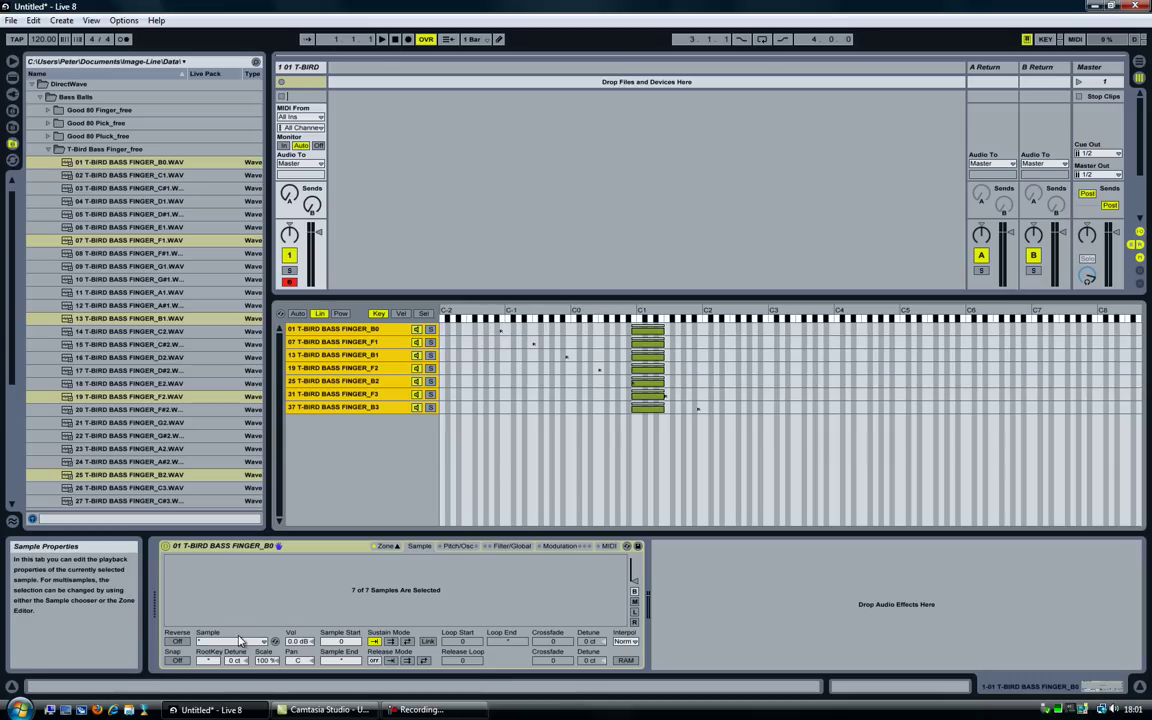
pyautogui.moveTo(208, 661); pyautogui.dragTo(210, 664)
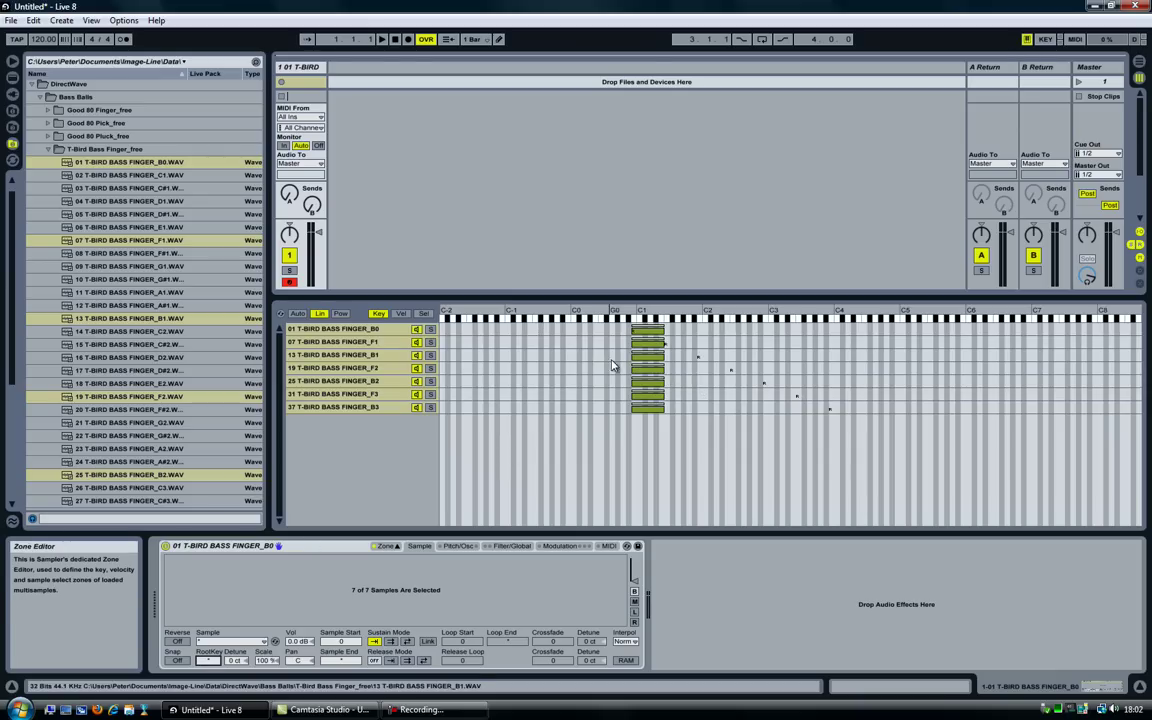
pyautogui.click(340, 329)
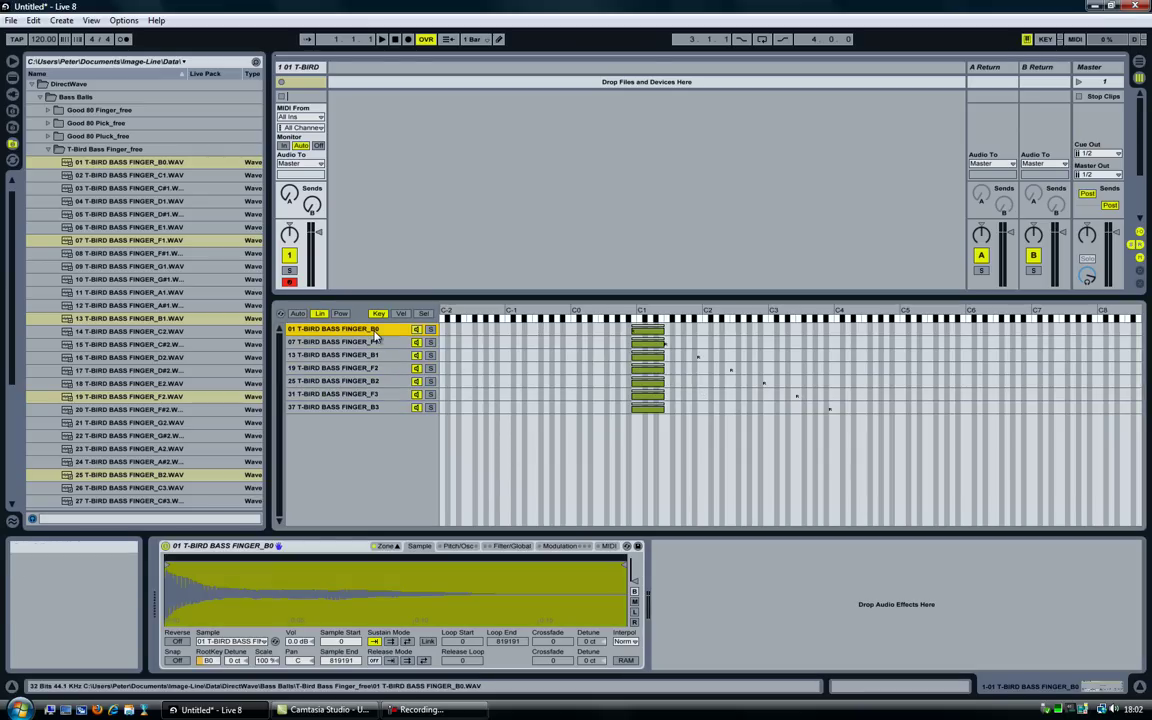
# Shift the F1, F2, B2, F3 and B3 zones upward into an ascending staircase ending near C4
pyautogui.click(643, 343)
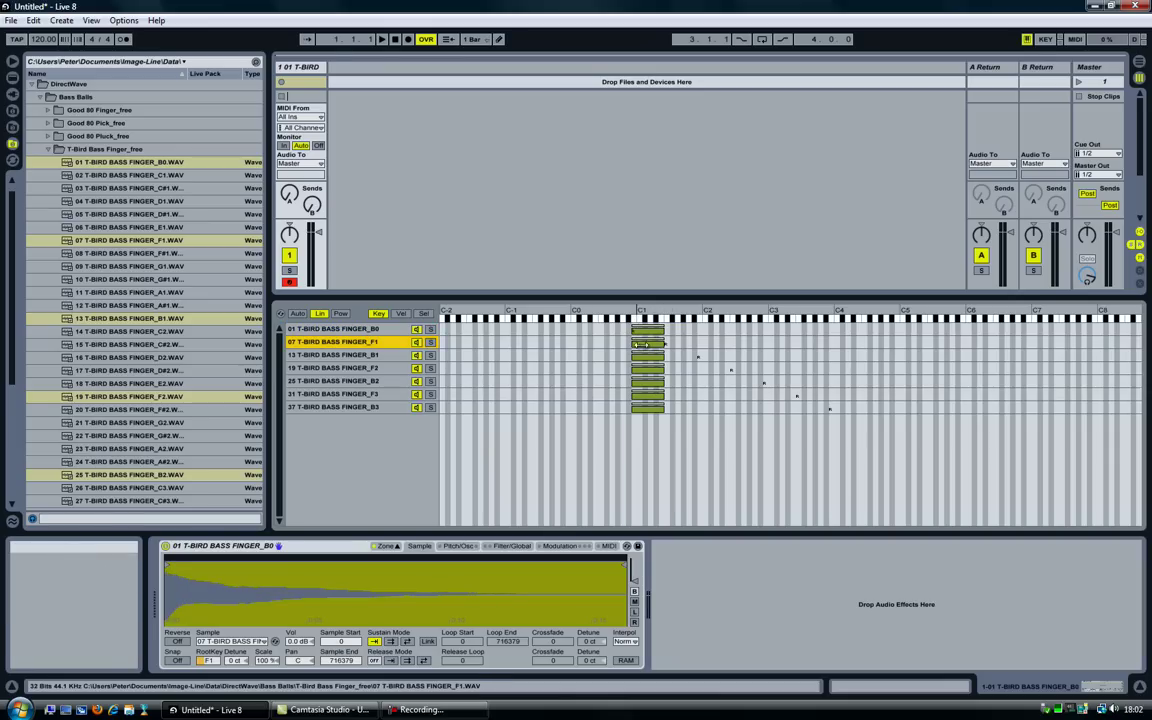
pyautogui.moveTo(643, 343); pyautogui.dragTo(710, 354)
pyautogui.moveTo(645, 371); pyautogui.dragTo(743, 371)
pyautogui.moveTo(654, 383); pyautogui.dragTo(781, 383)
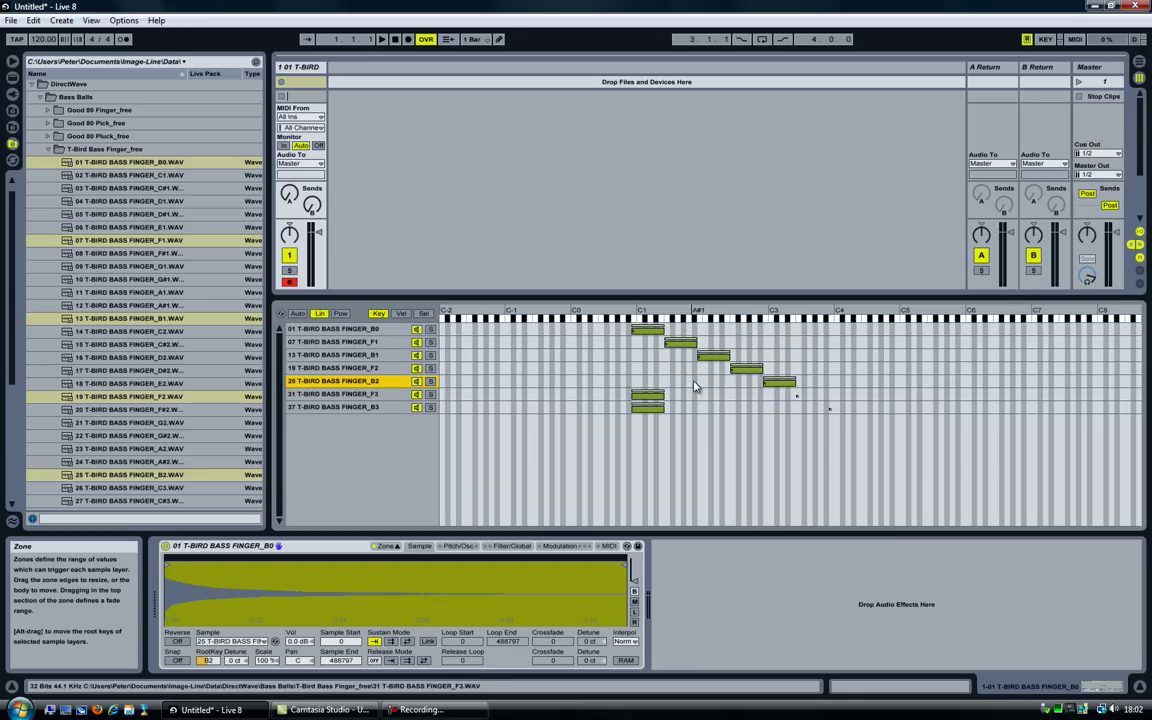
pyautogui.moveTo(655, 395); pyautogui.dragTo(821, 396)
pyautogui.moveTo(650, 407); pyautogui.dragTo(847, 410)
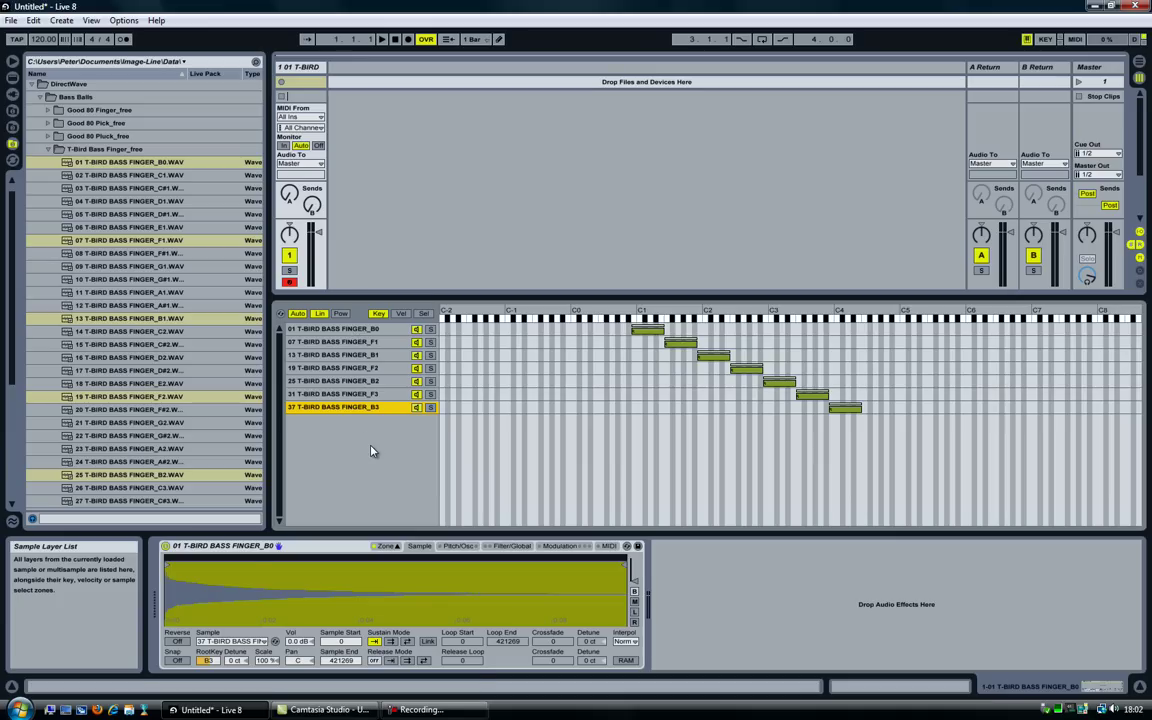
pyautogui.press('j')
pyautogui.click(378, 358)
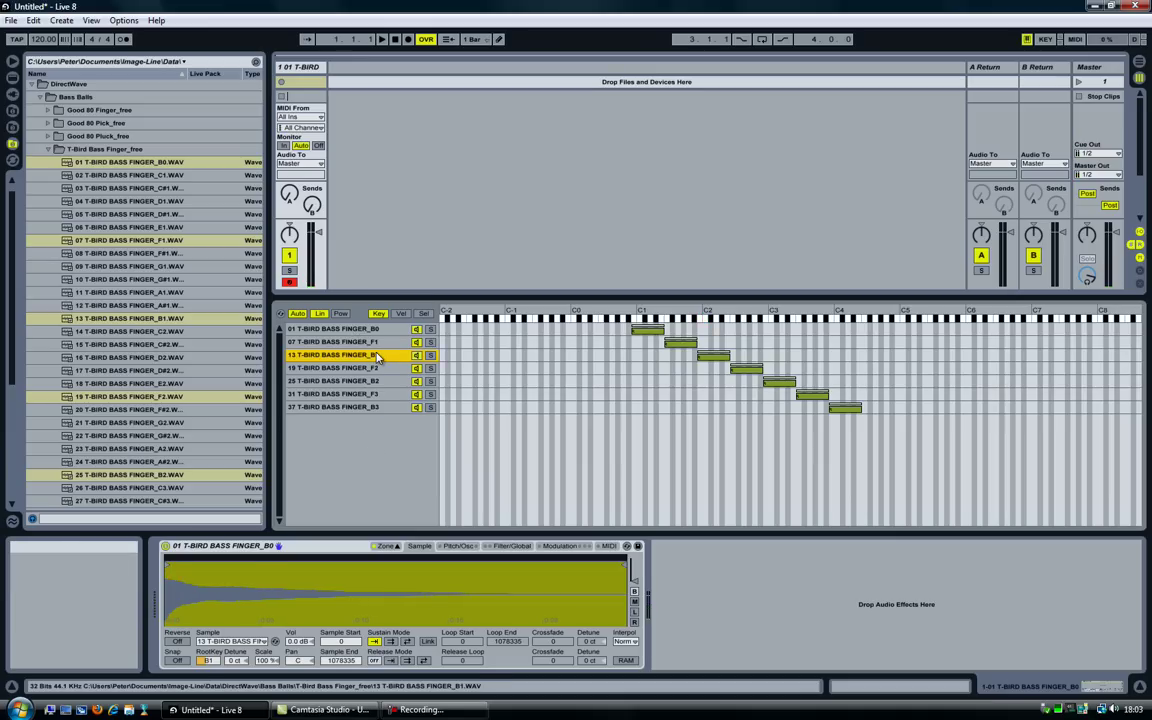
pyautogui.press('h')
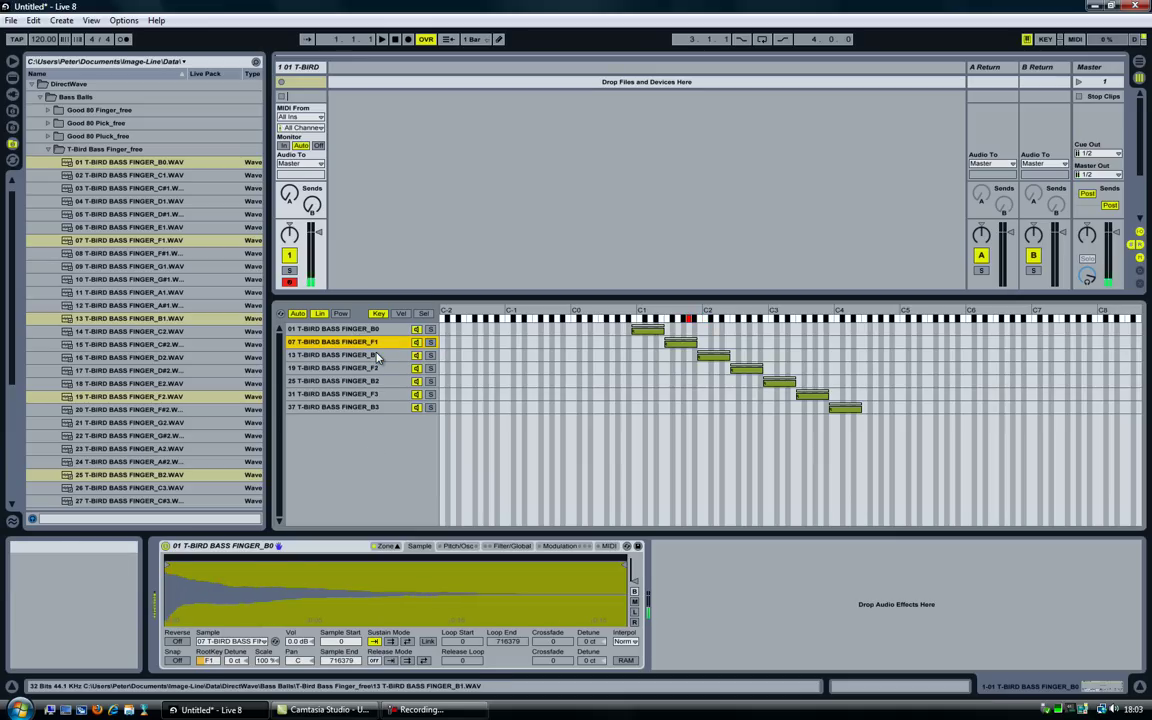
pyautogui.click(563, 357)
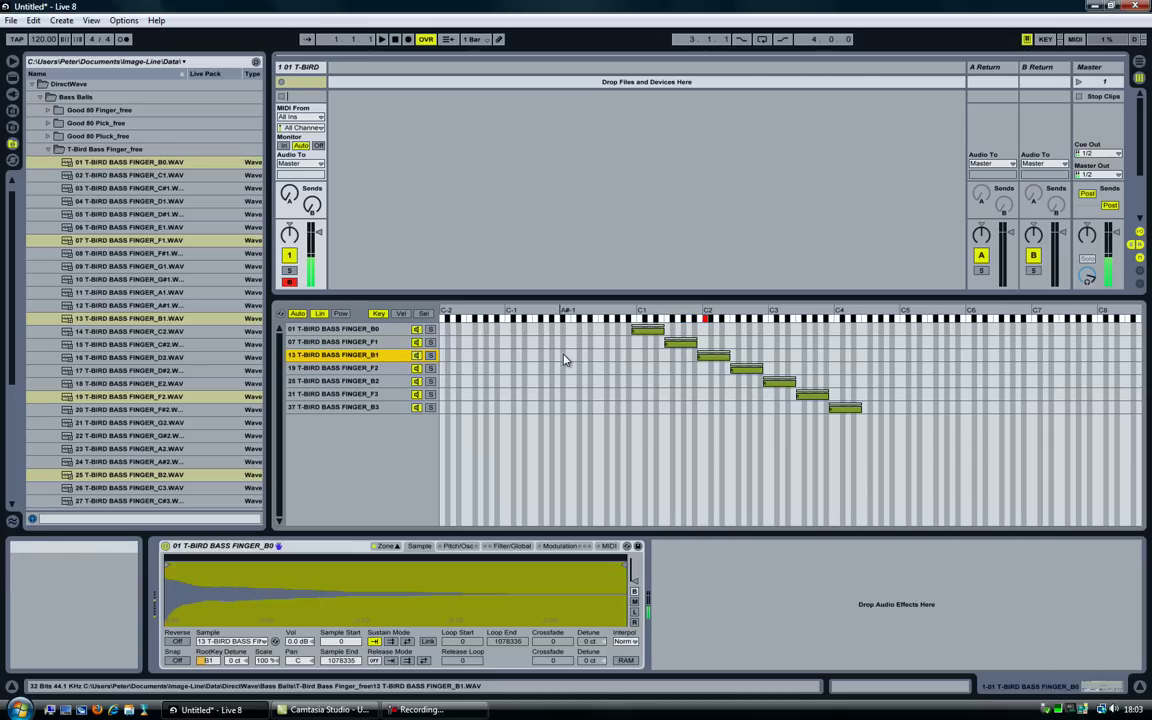
pyautogui.press('h')
pyautogui.click(563, 357)
pyautogui.press('f')
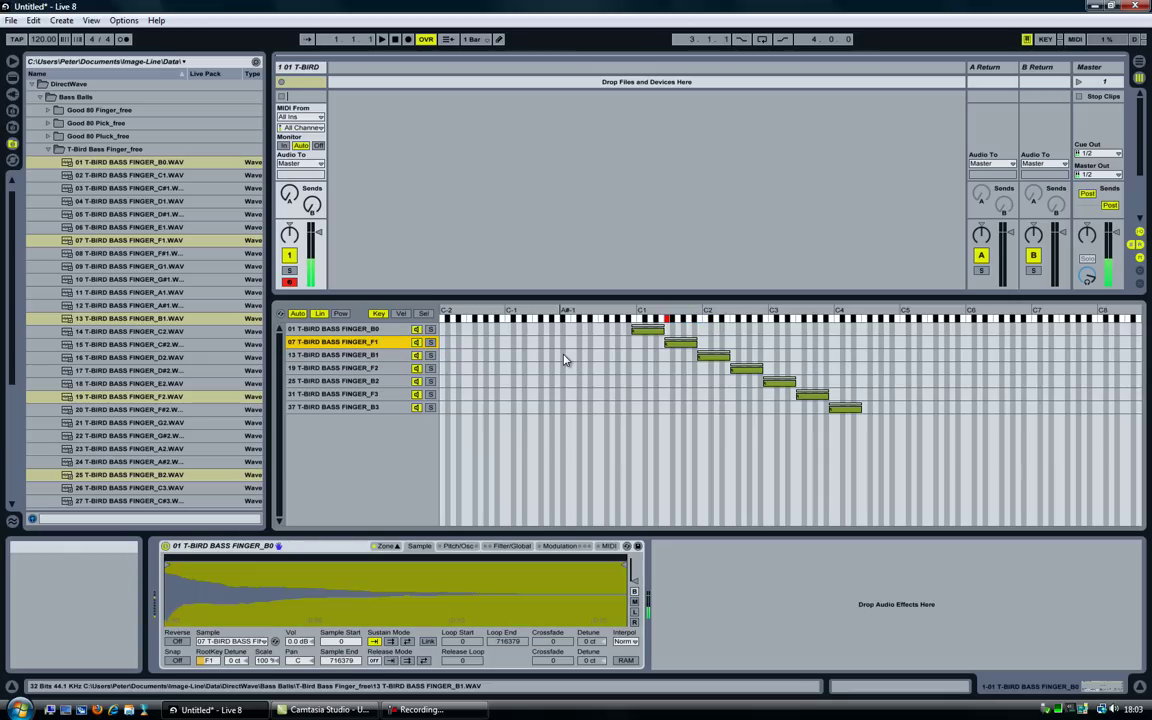
pyautogui.keyDown('shift'); pyautogui.click(563, 357); pyautogui.keyUp('shift')
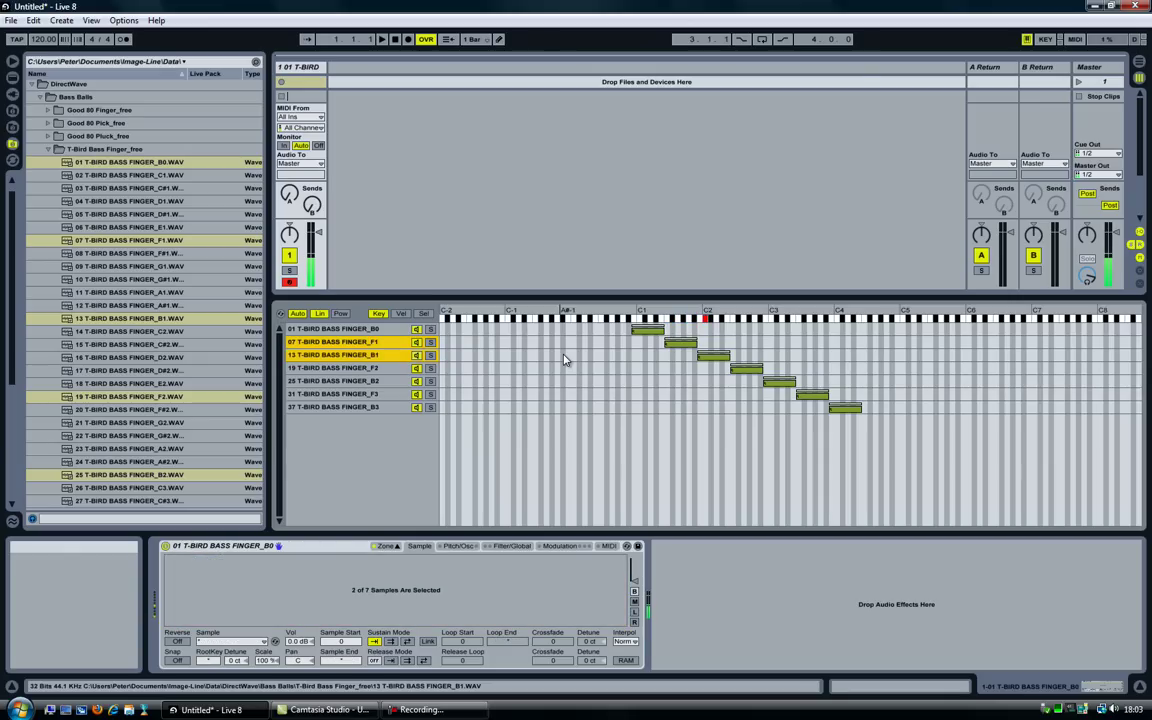
pyautogui.press('Down')
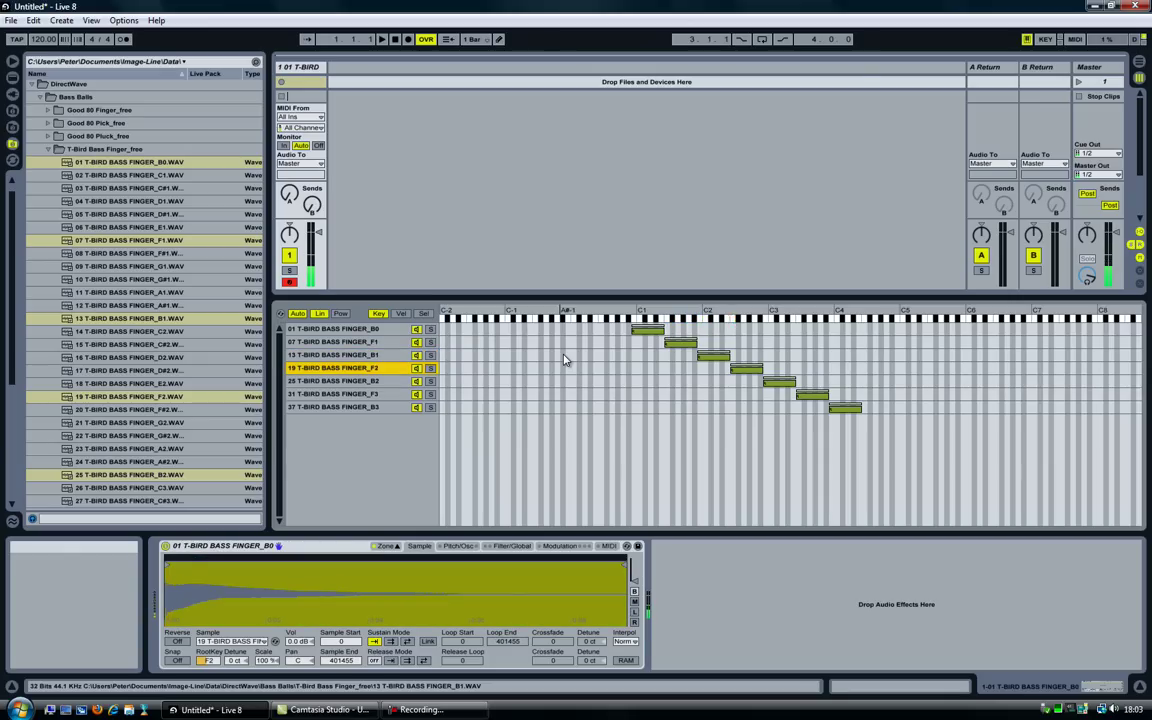
pyautogui.press('f')
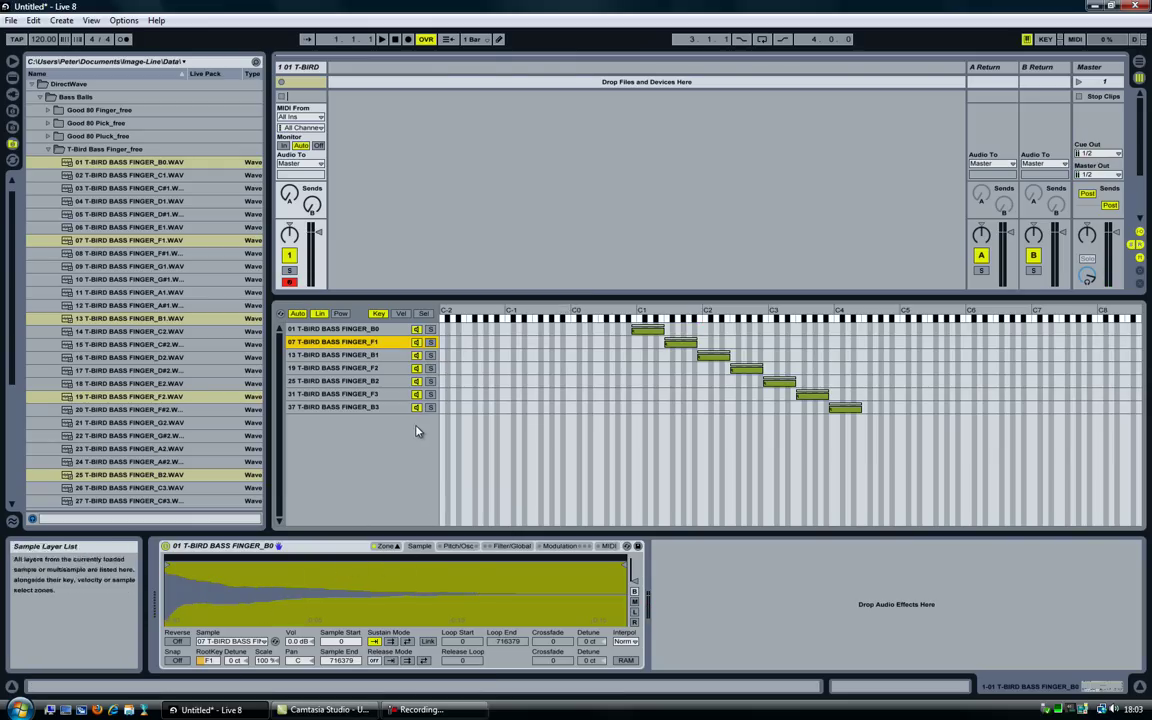
# Set the Sampler volume to -5 dB, view velocity zones, and set Vol<Vel to 40 %
pyautogui.click(510, 546)
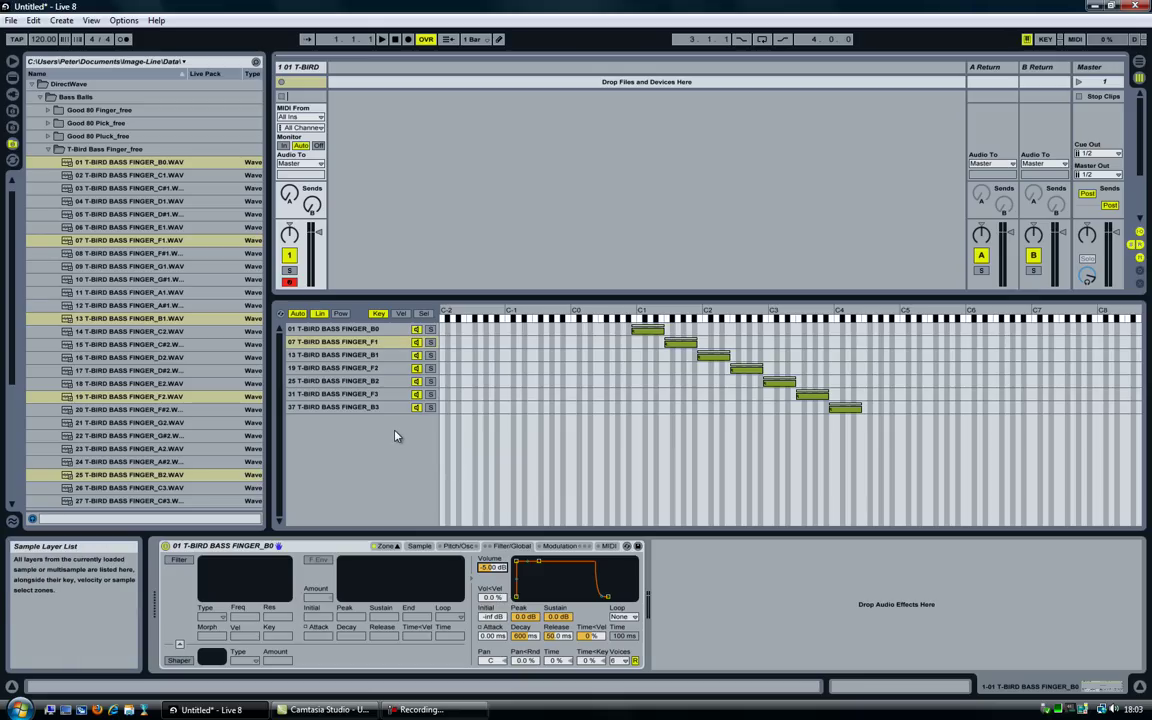
pyautogui.click(401, 313)
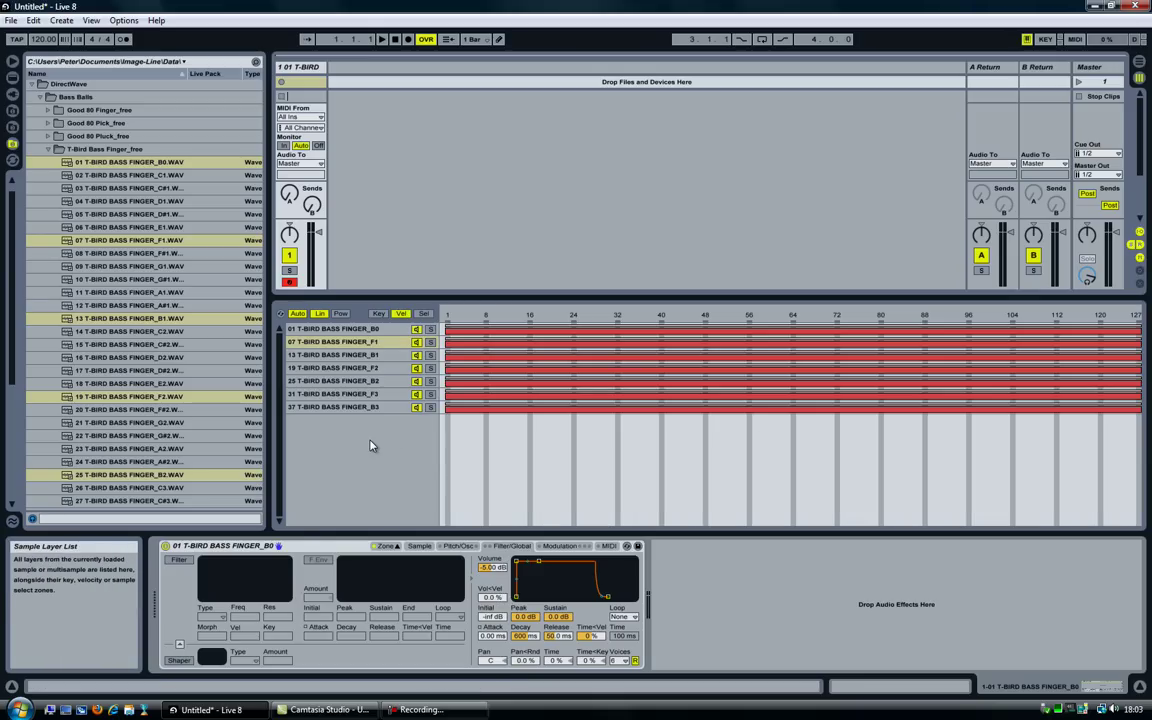
pyautogui.press('j')
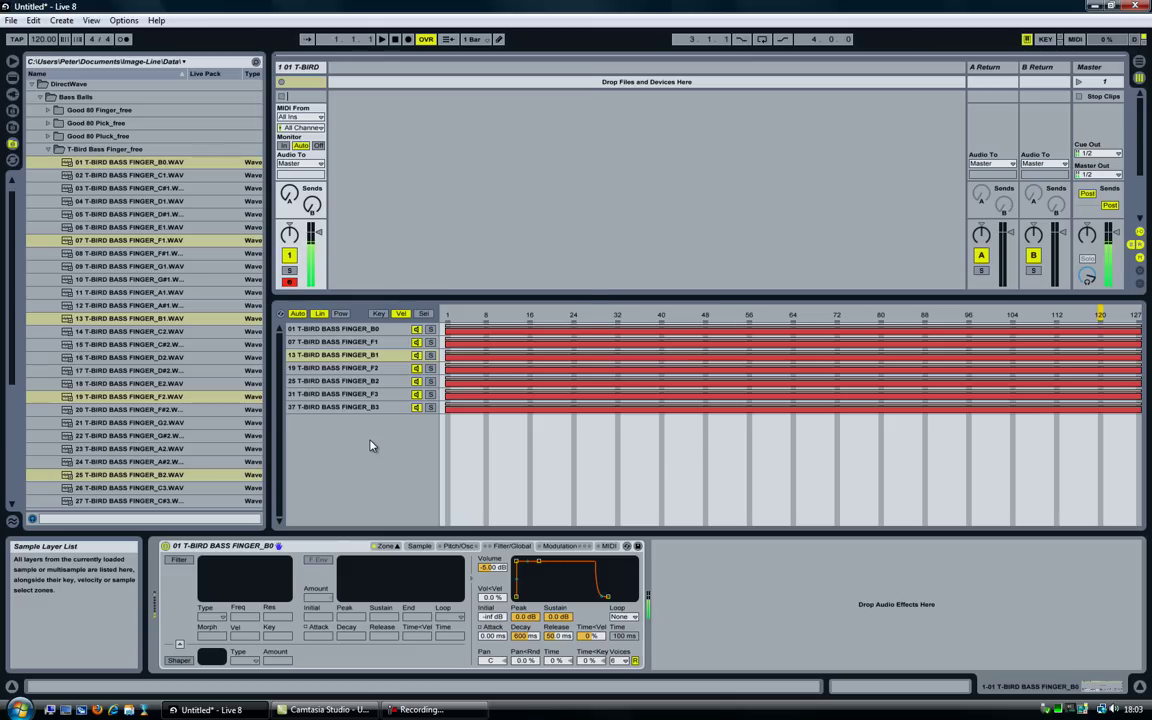
pyautogui.press('j')
pyautogui.press('j')
pyautogui.click(496, 598)
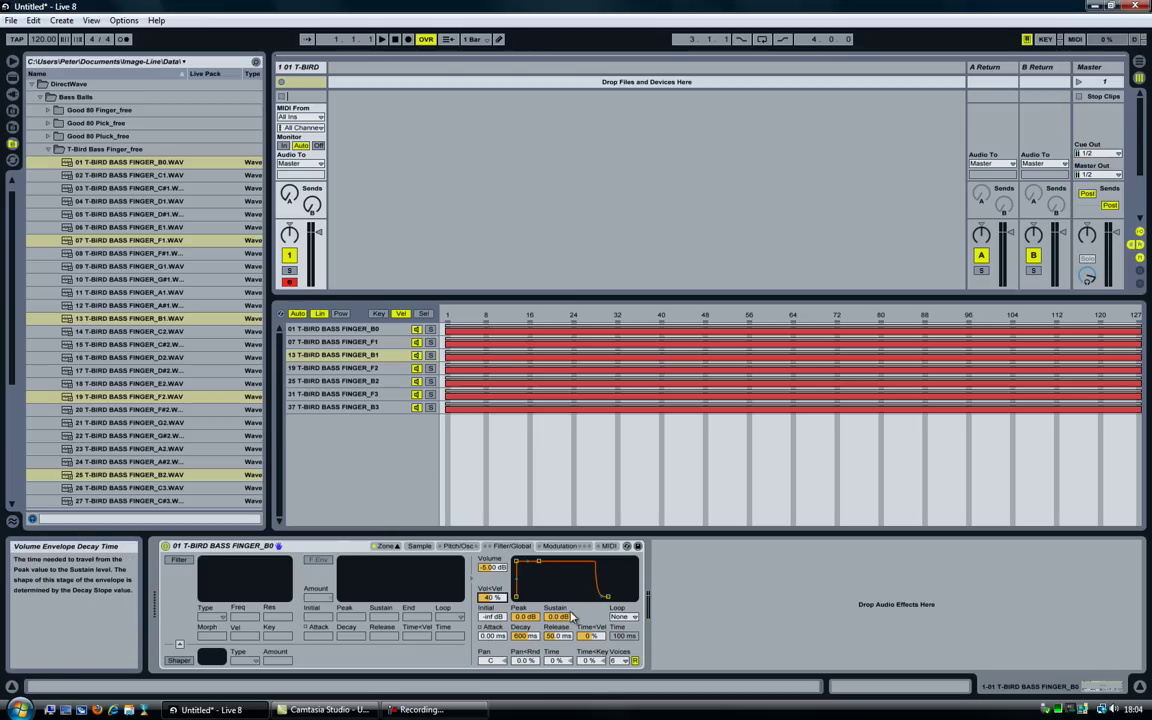
# Set the volume envelope to -18 dB sustain, 16 s decay and 150 ms release
pyautogui.moveTo(563, 618); pyautogui.dragTo(525, 642)
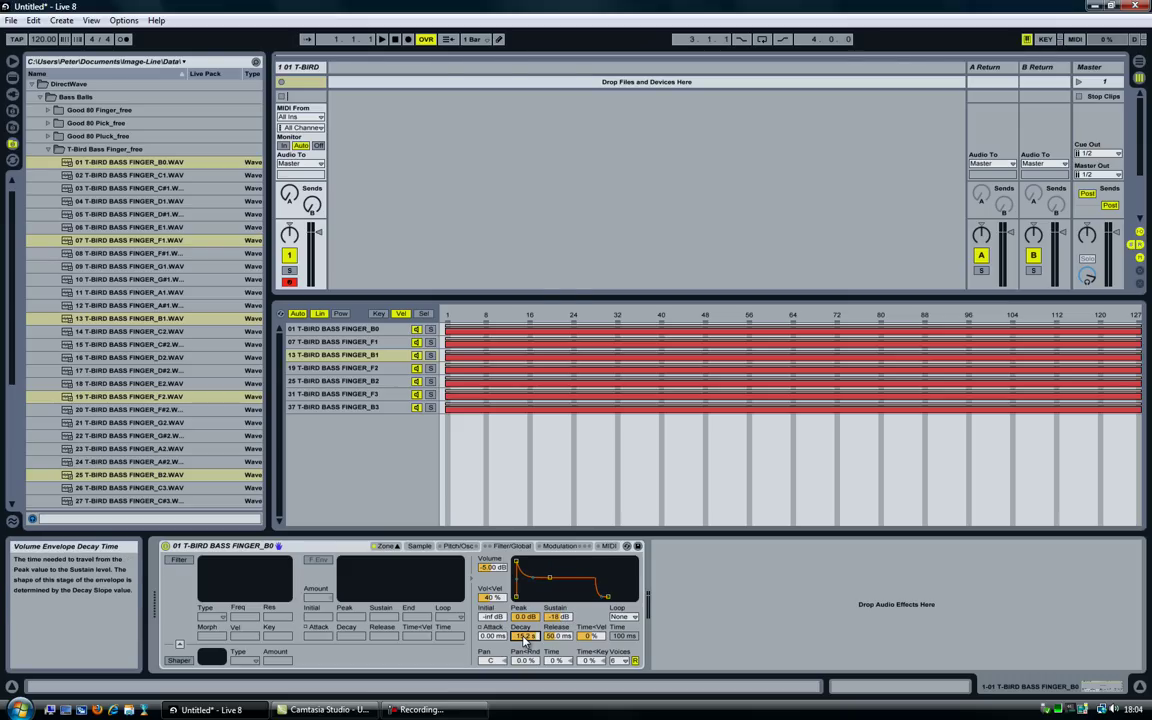
pyautogui.moveTo(524, 641); pyautogui.dragTo(523, 641)
pyautogui.press('f')
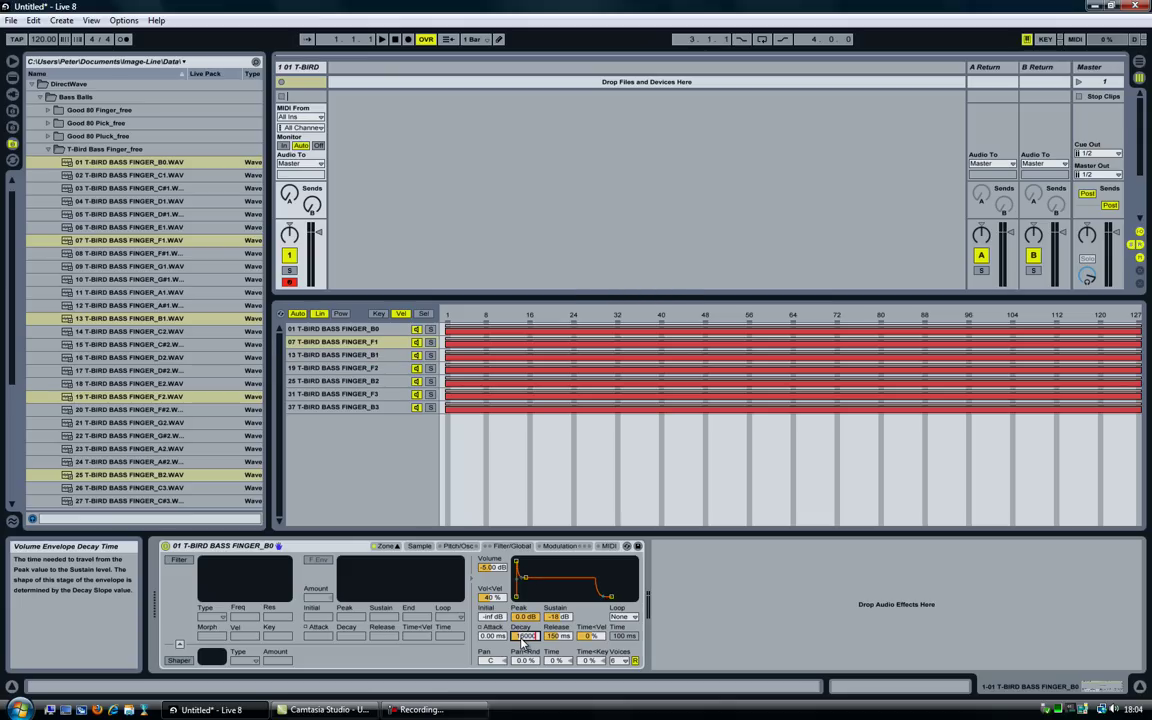
pyautogui.press('Return')
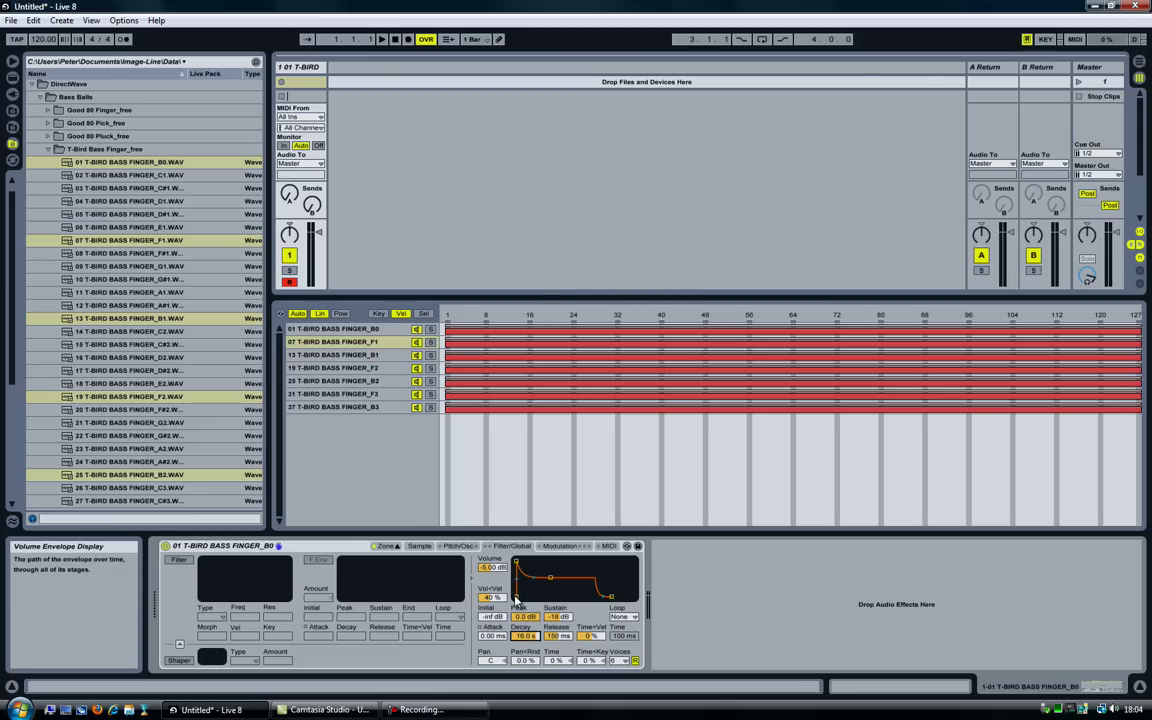
# Play B1, F1 and F2 notes at different velocities to test the envelope
pyautogui.press('j')
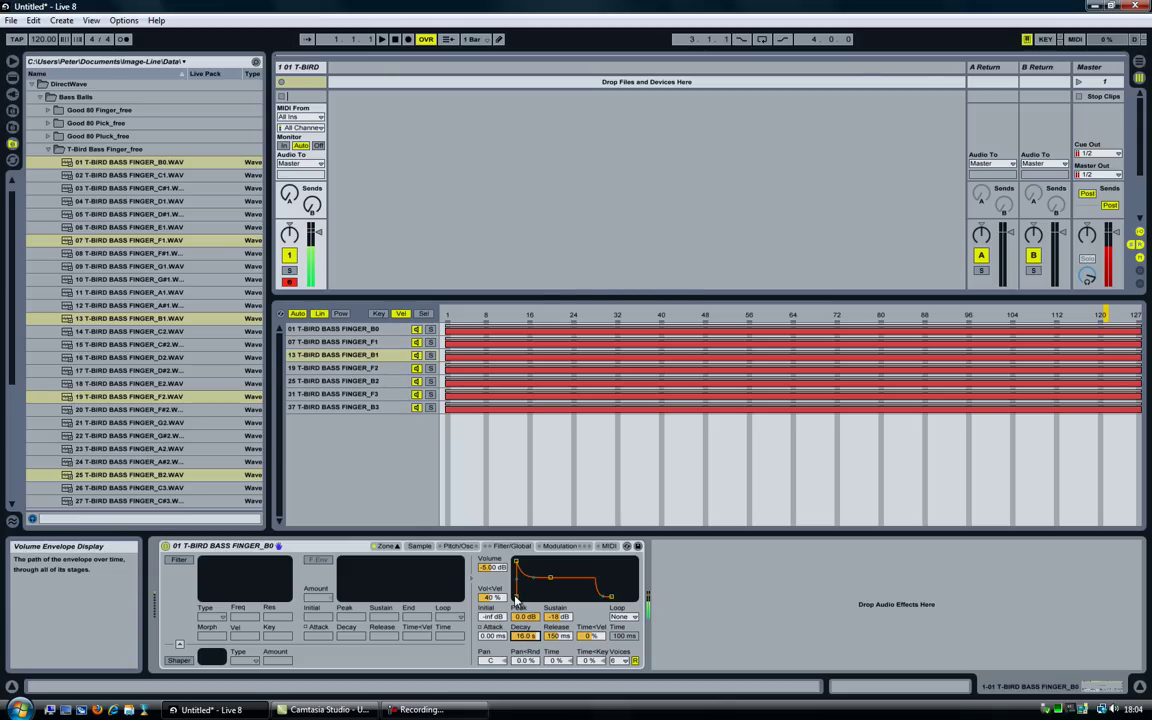
pyautogui.press('j')
pyautogui.press('j')
pyautogui.press('f')
pyautogui.press('f')
pyautogui.press('f')
pyautogui.press("'")
pyautogui.press('j')
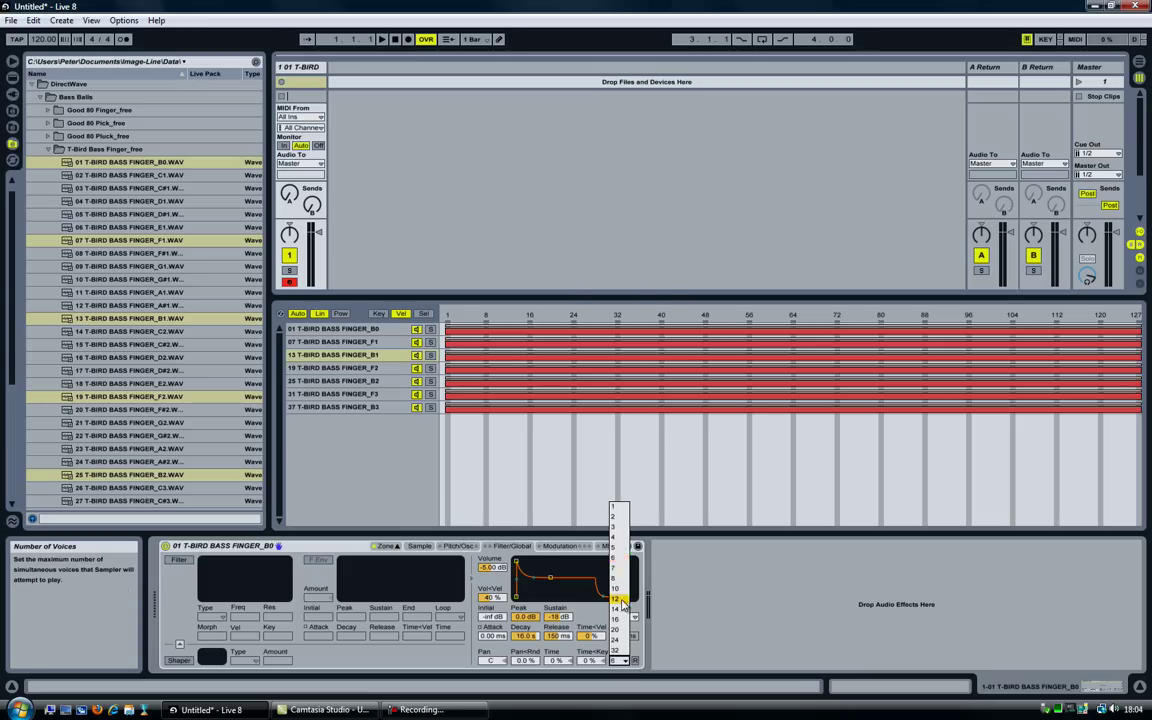
# Limit the Sampler to 4 voices and look through its other settings pages
pyautogui.click(614, 536)
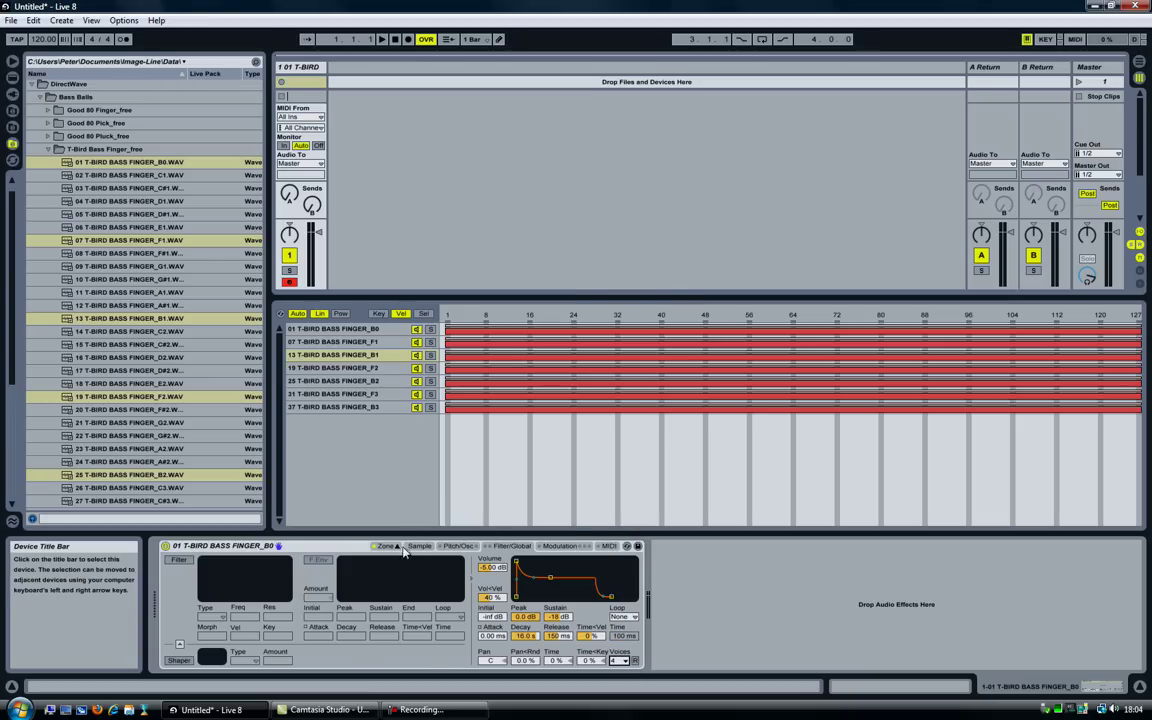
pyautogui.click(418, 546)
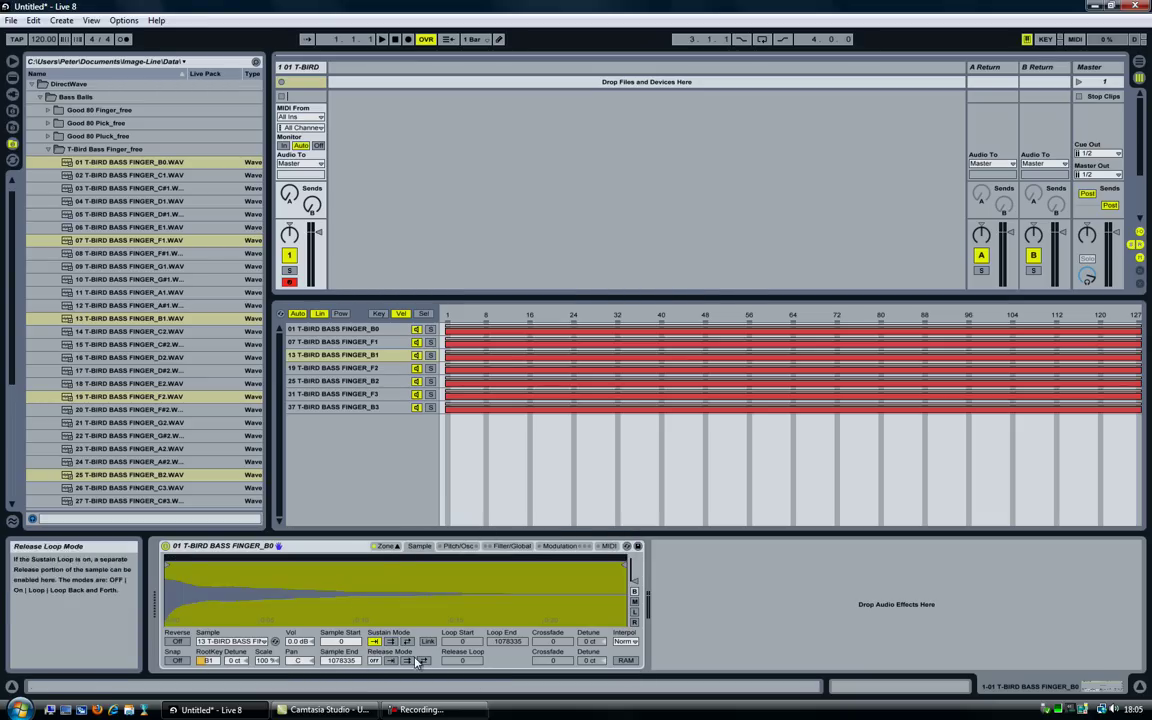
pyautogui.click(551, 547)
pyautogui.click(512, 546)
pyautogui.click(455, 547)
pyautogui.click(419, 546)
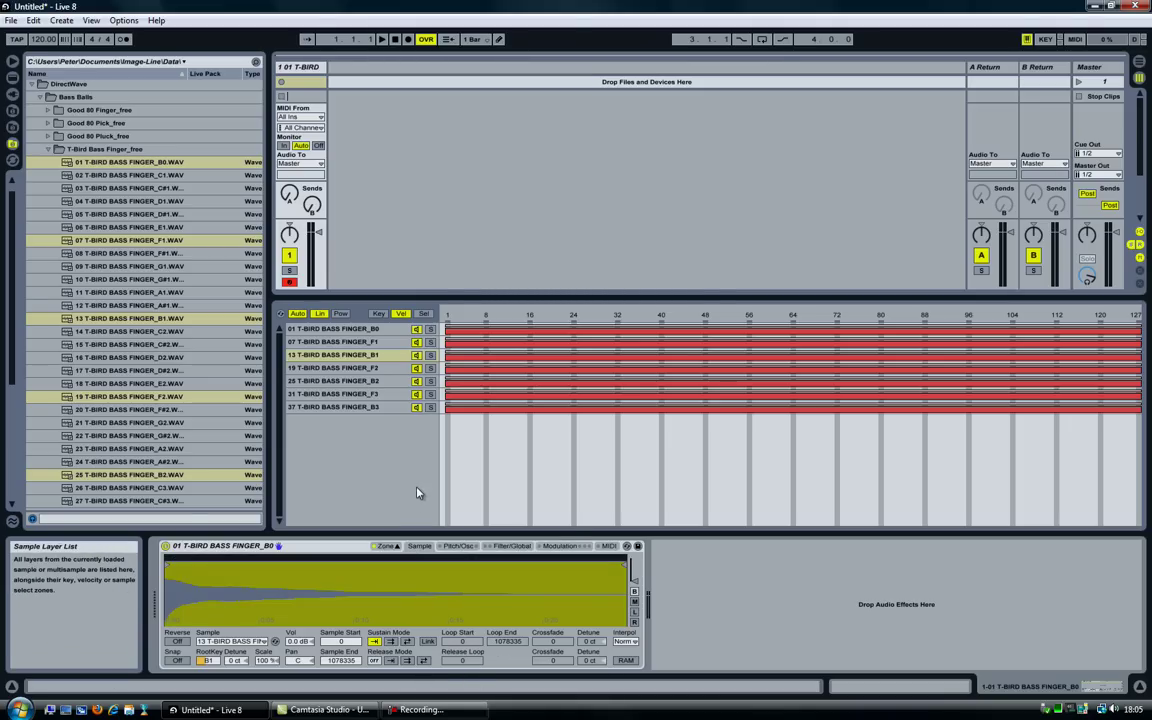
# Rename the Sampler device to 'T-BIRD BASS Finger'
pyautogui.click(335, 547)
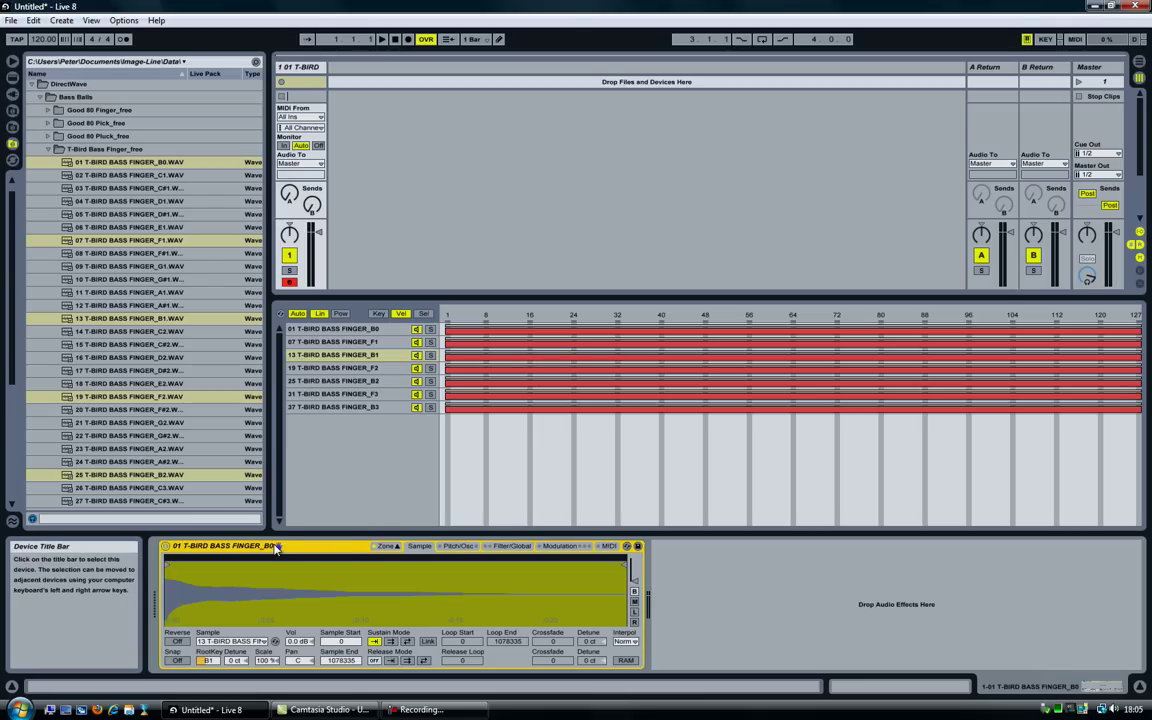
pyautogui.hotkey('ctrl', 'r')
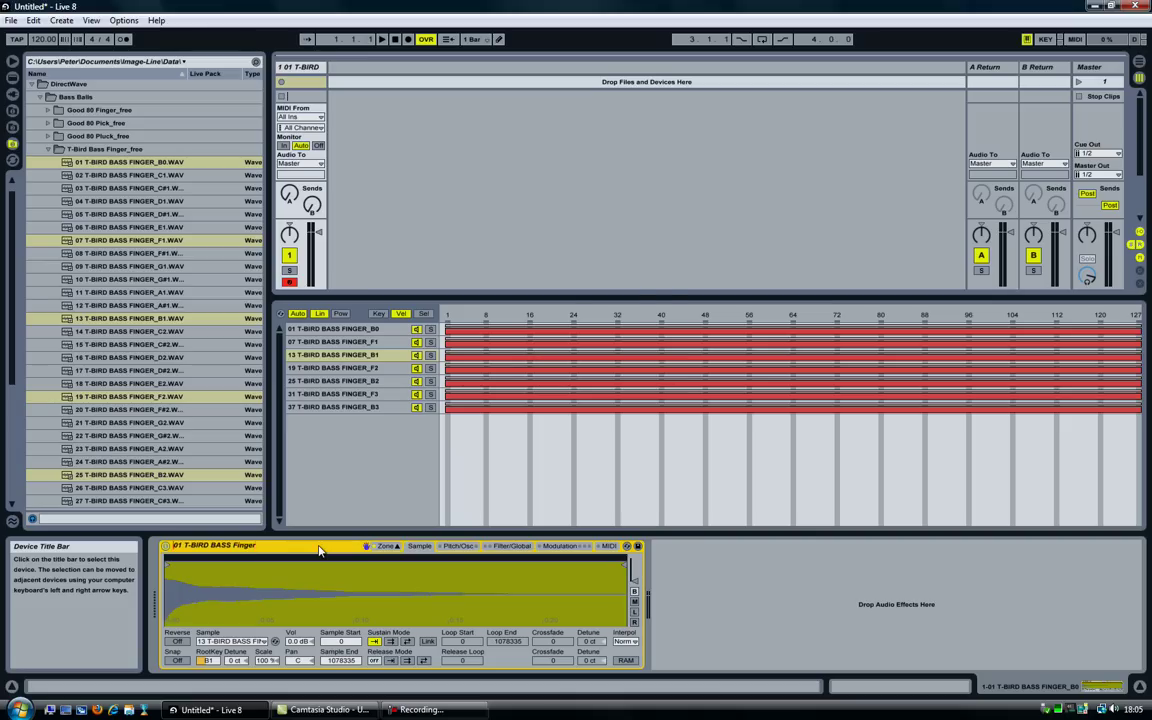
pyautogui.press('Delete')
pyautogui.press('Delete')
pyautogui.press('Delete')
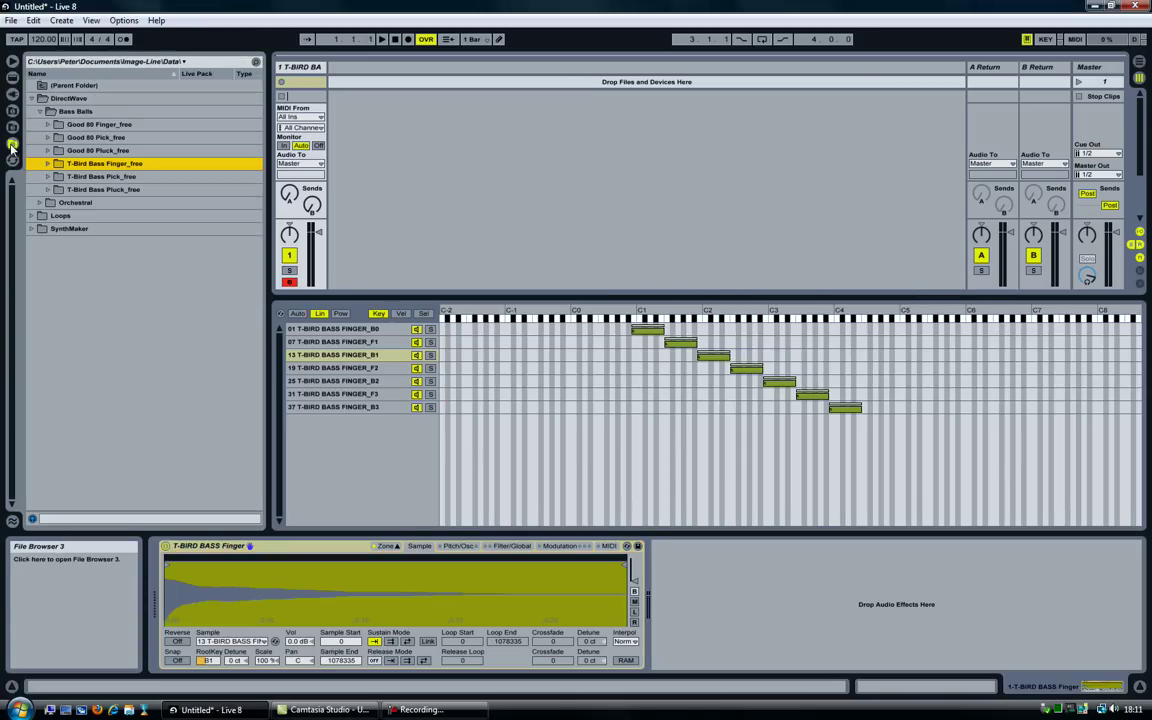
# Convert the T-BIRD BASS Finger Sampler into a Simpler from its context menu
pyautogui.click(322, 552)
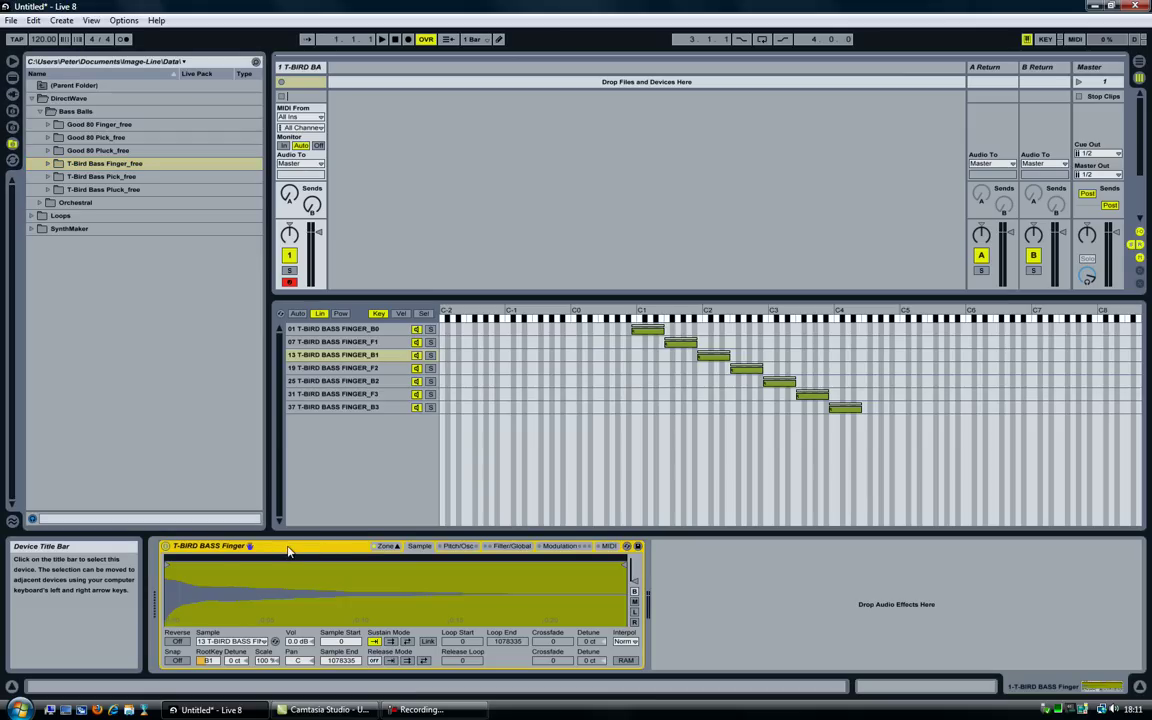
pyautogui.rightClick(288, 551)
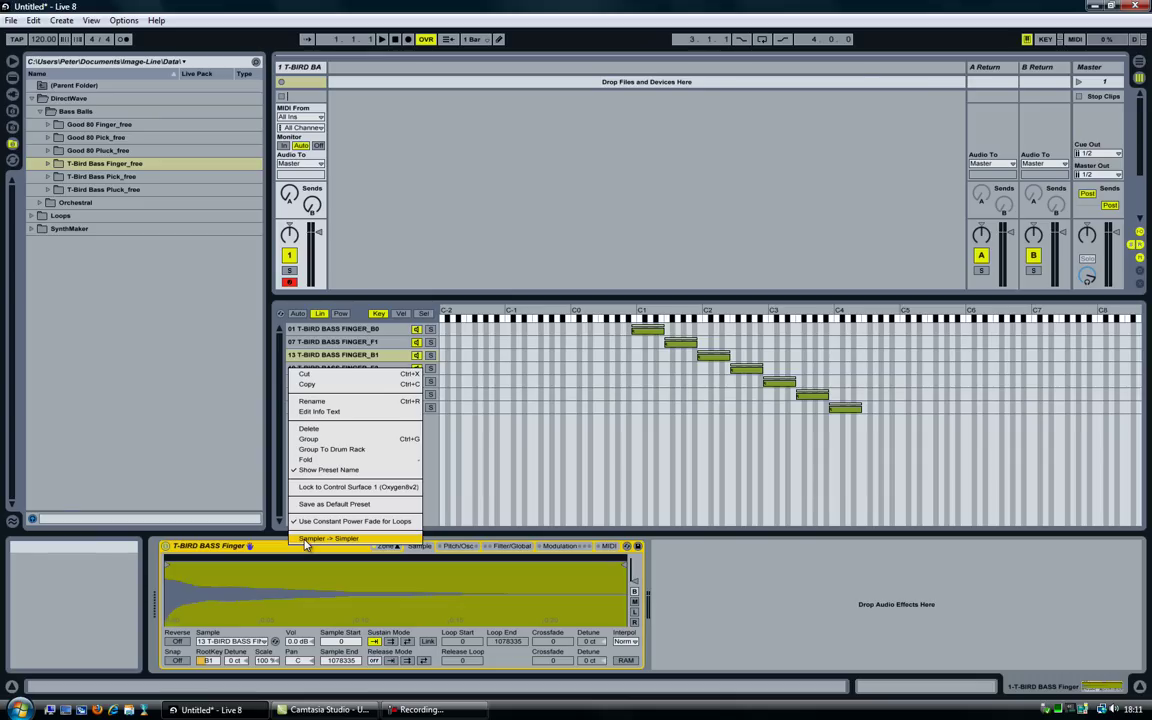
pyautogui.click(306, 539)
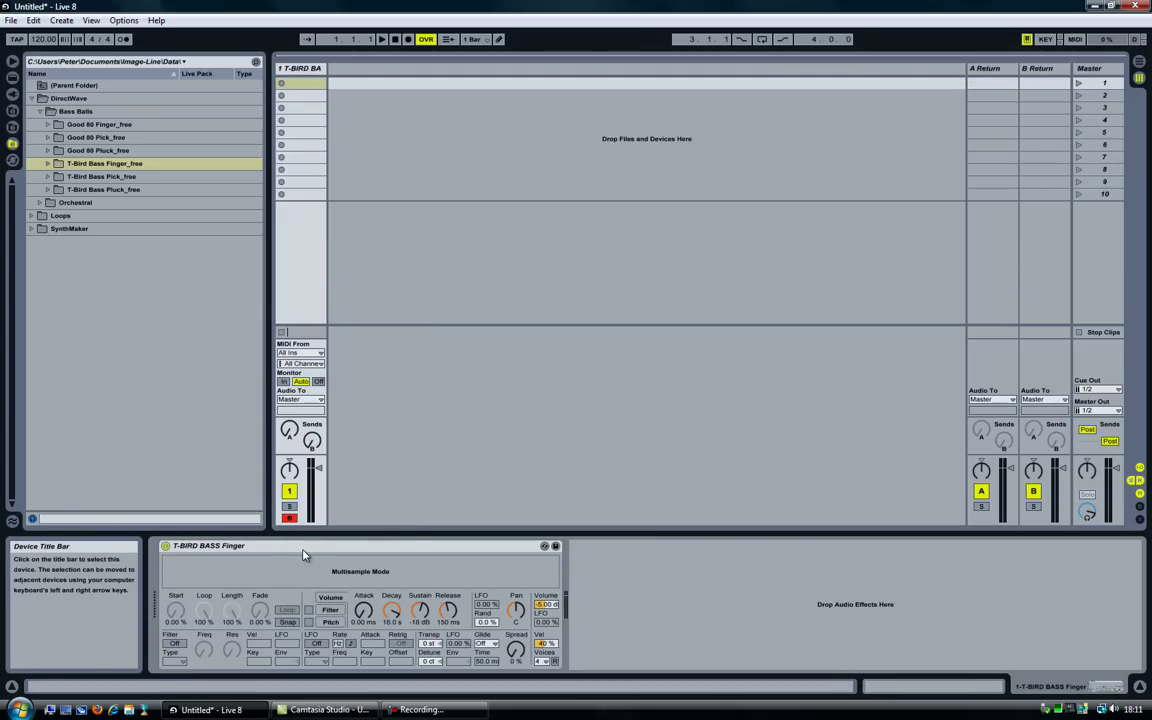
pyautogui.click(310, 552)
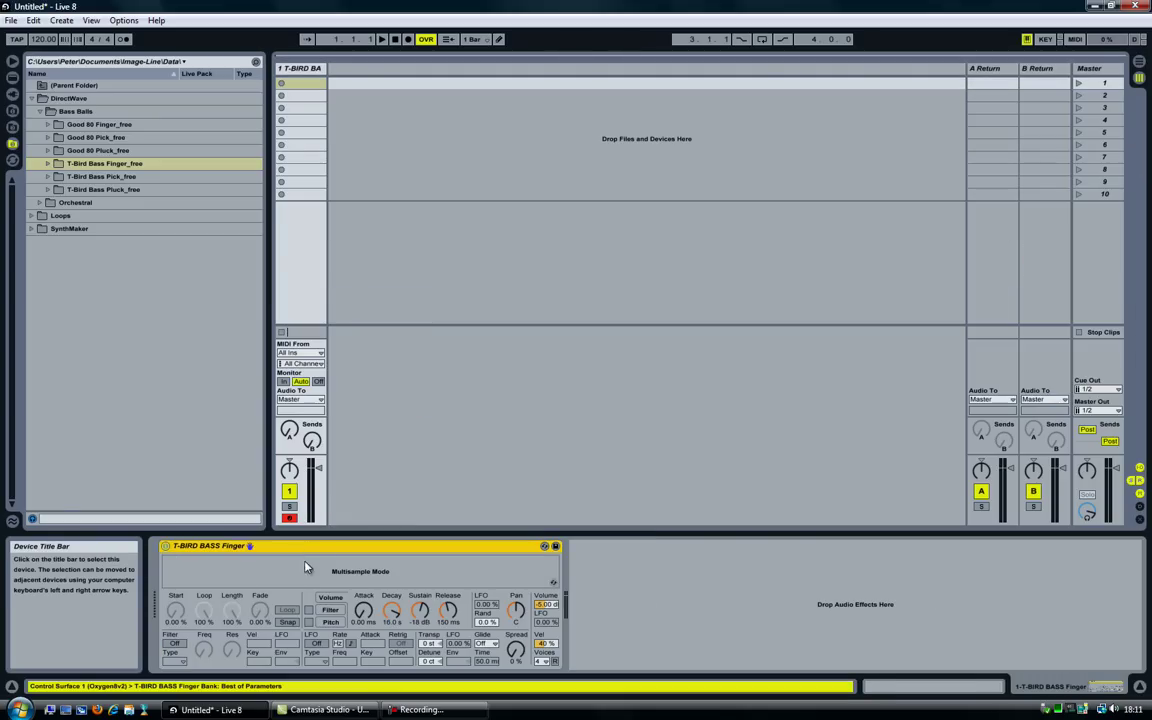
# Save the T-BIRD BASS Finger Simpler as a preset in the Simpler > Muzak > Bass folder
pyautogui.click(12, 79)
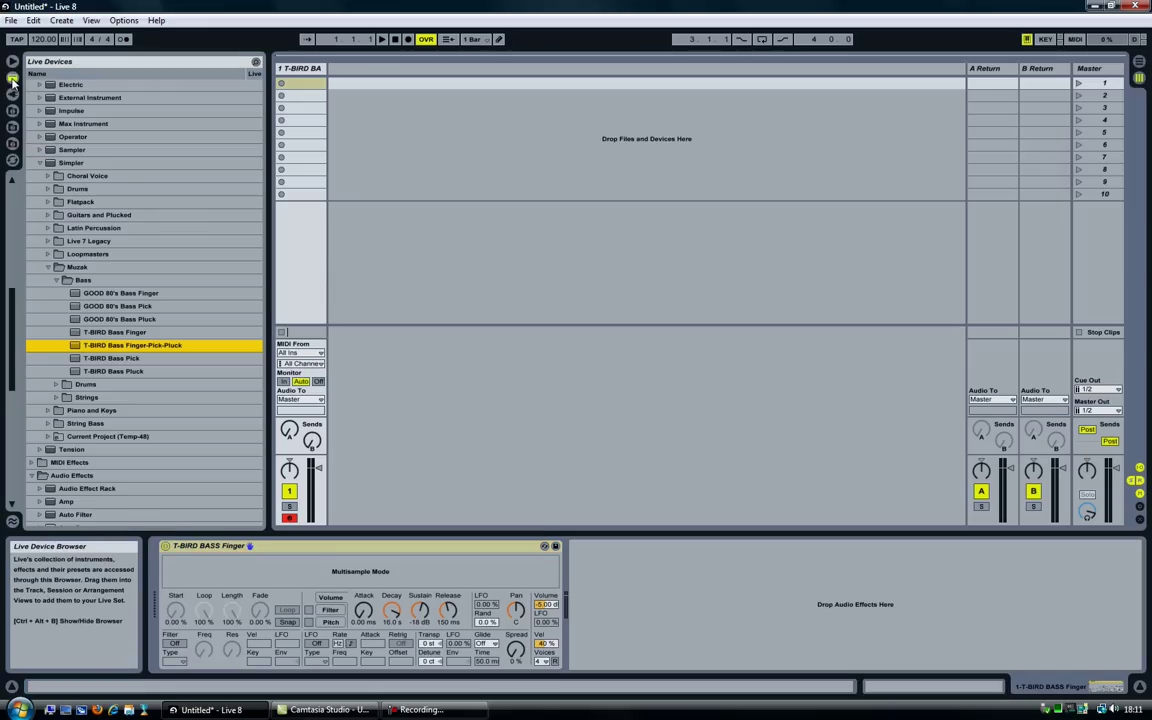
pyautogui.click(68, 164)
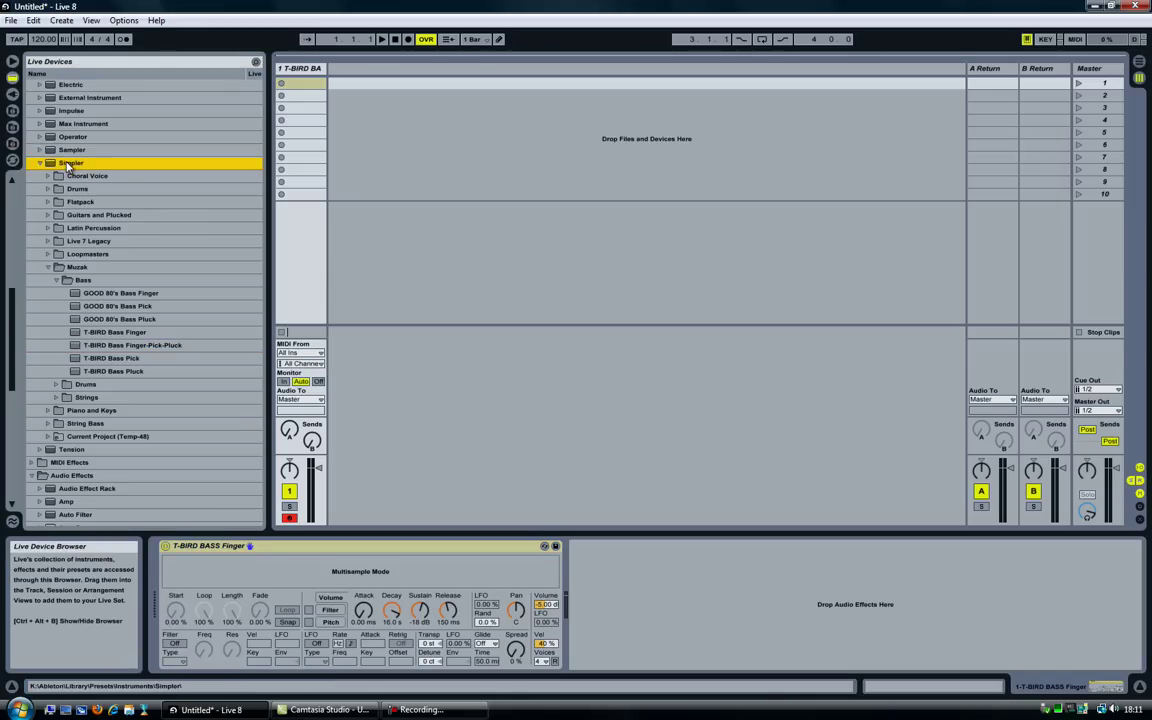
pyautogui.click(76, 267)
pyautogui.click(86, 281)
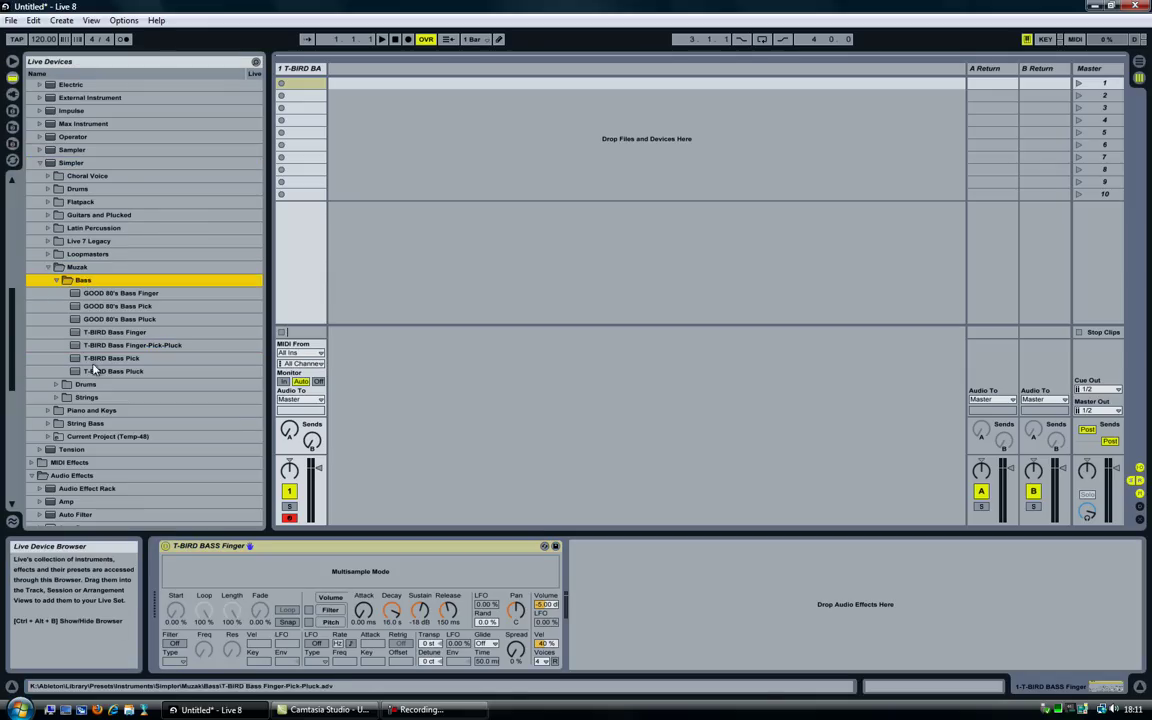
pyautogui.click(330, 547)
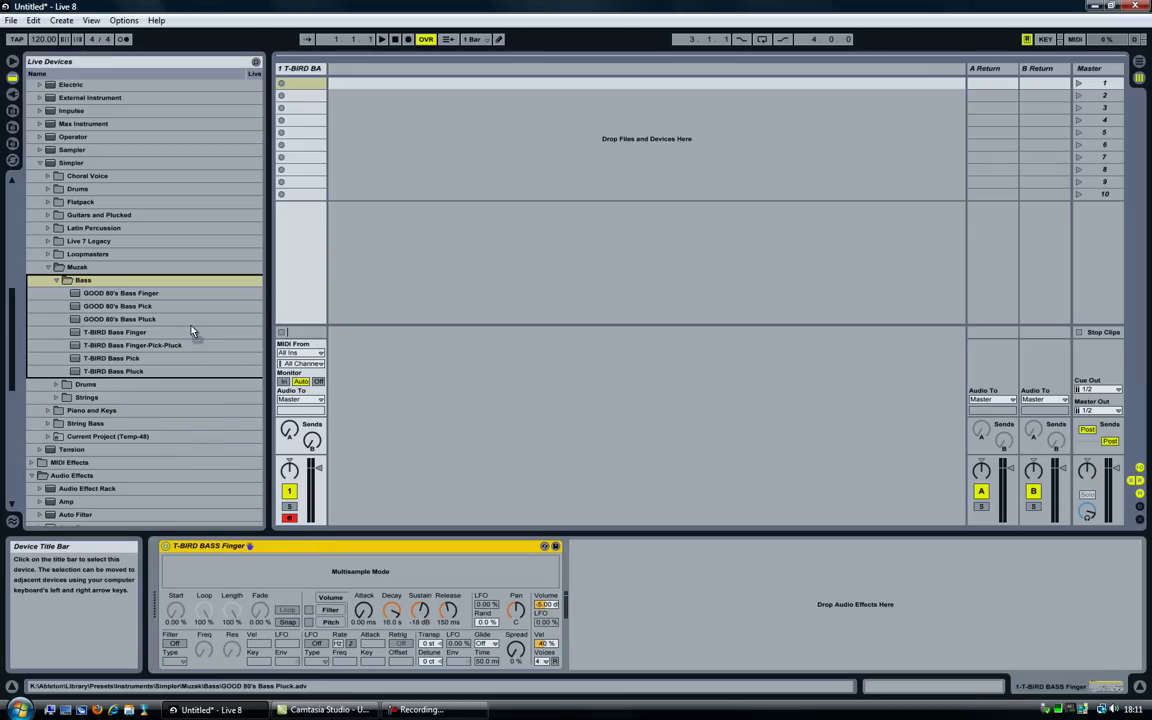
pyautogui.moveTo(133, 288); pyautogui.dragTo(138, 295)
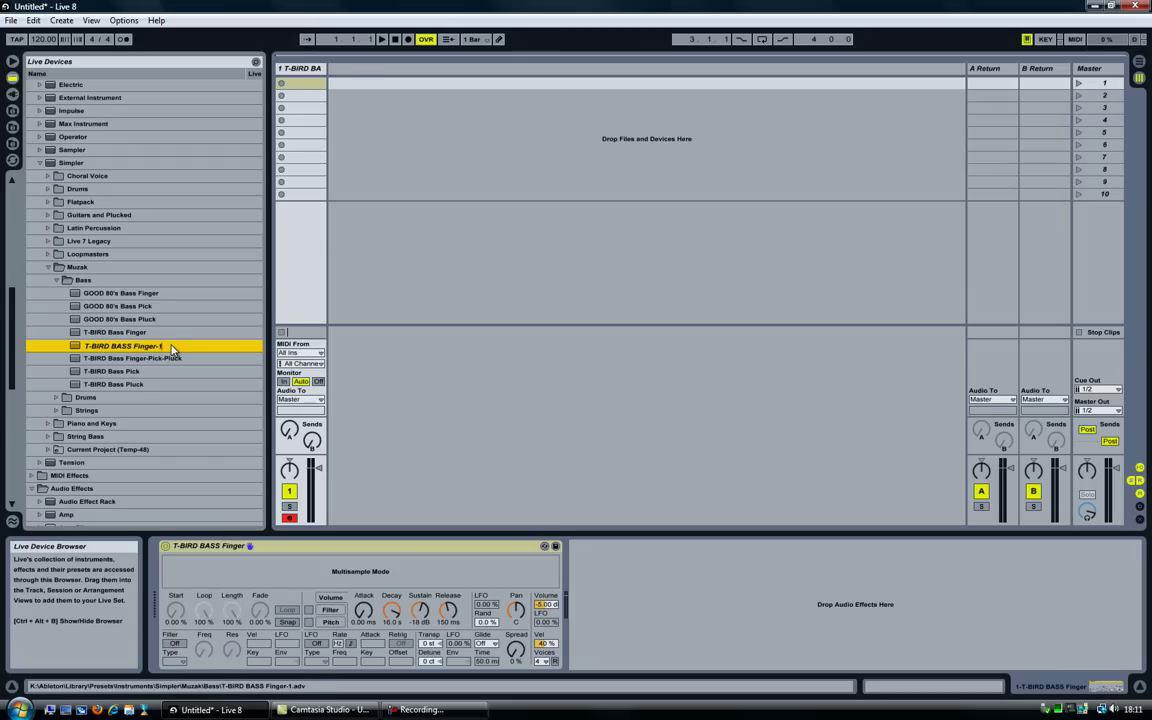
pyautogui.press('Delete')
pyautogui.click(284, 548)
# Group the Simpler into an Instrument Rack and show the rack's chain list
pyautogui.rightClick(284, 548)
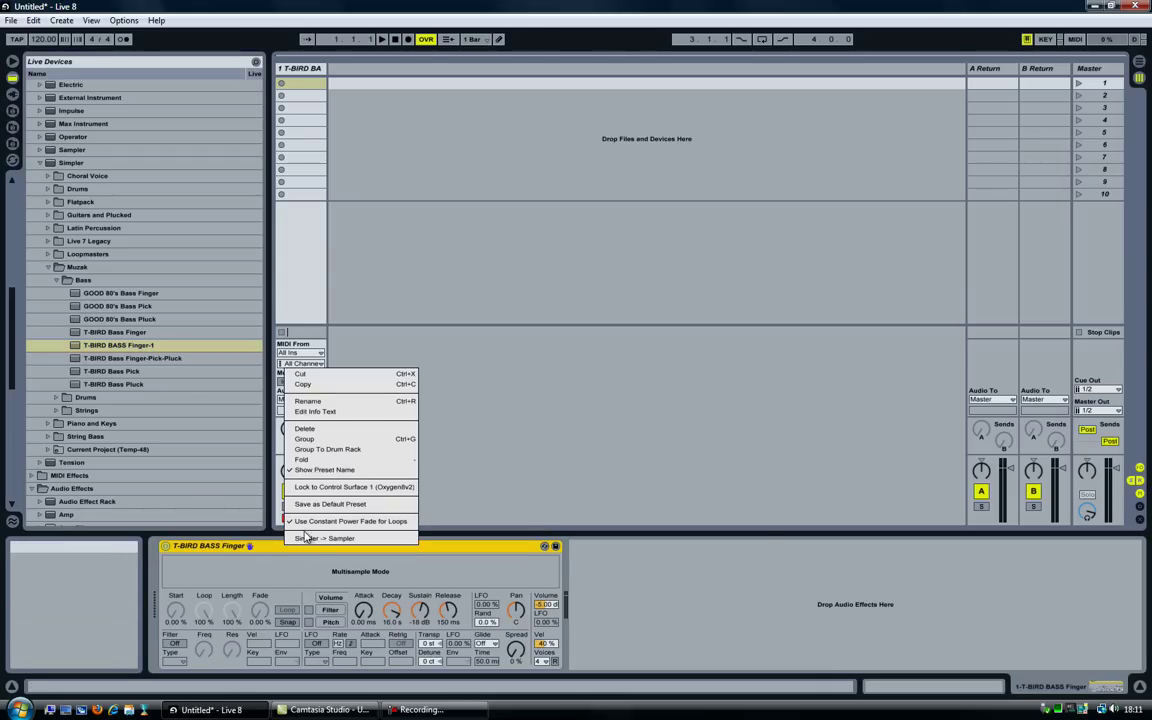
pyautogui.click(305, 440)
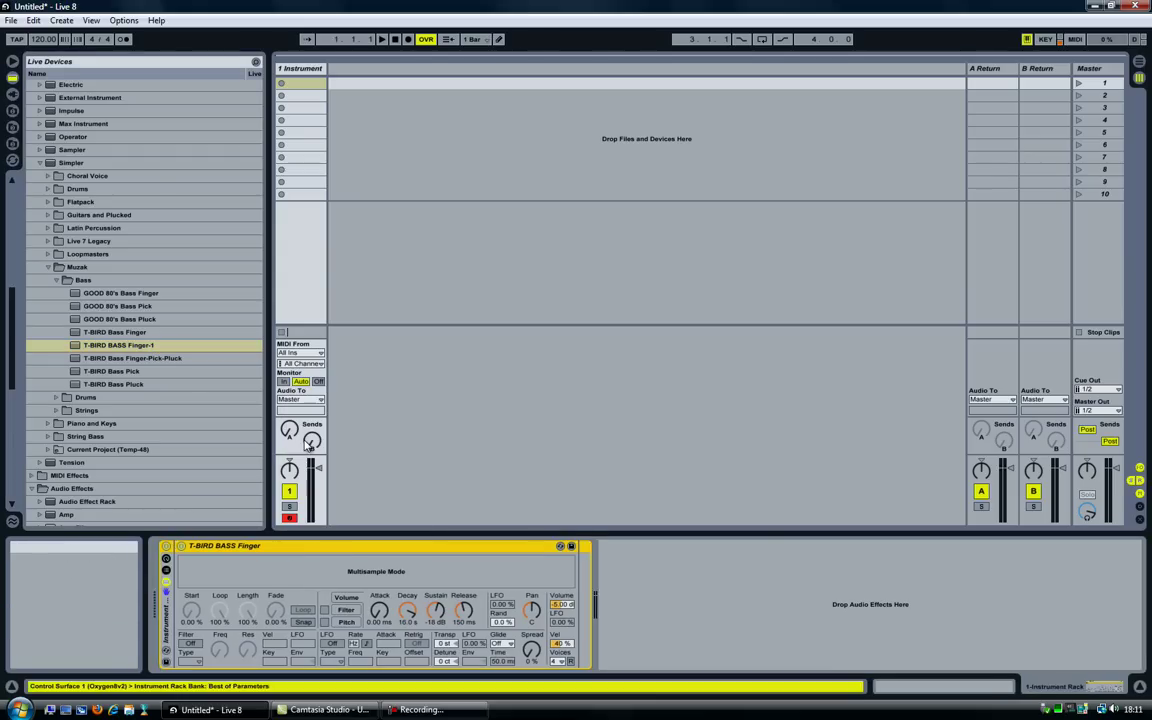
pyautogui.click(166, 574)
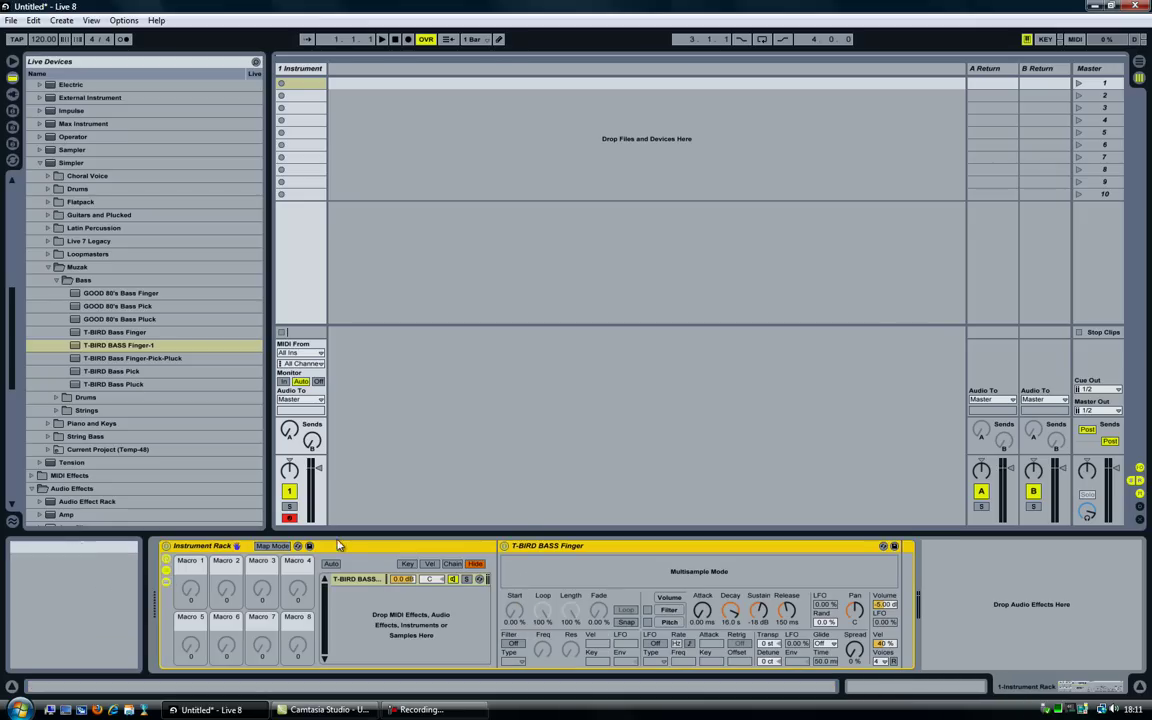
# Rename the Instrument Rack to 'Bass - T-BIRD'
pyautogui.click(540, 550)
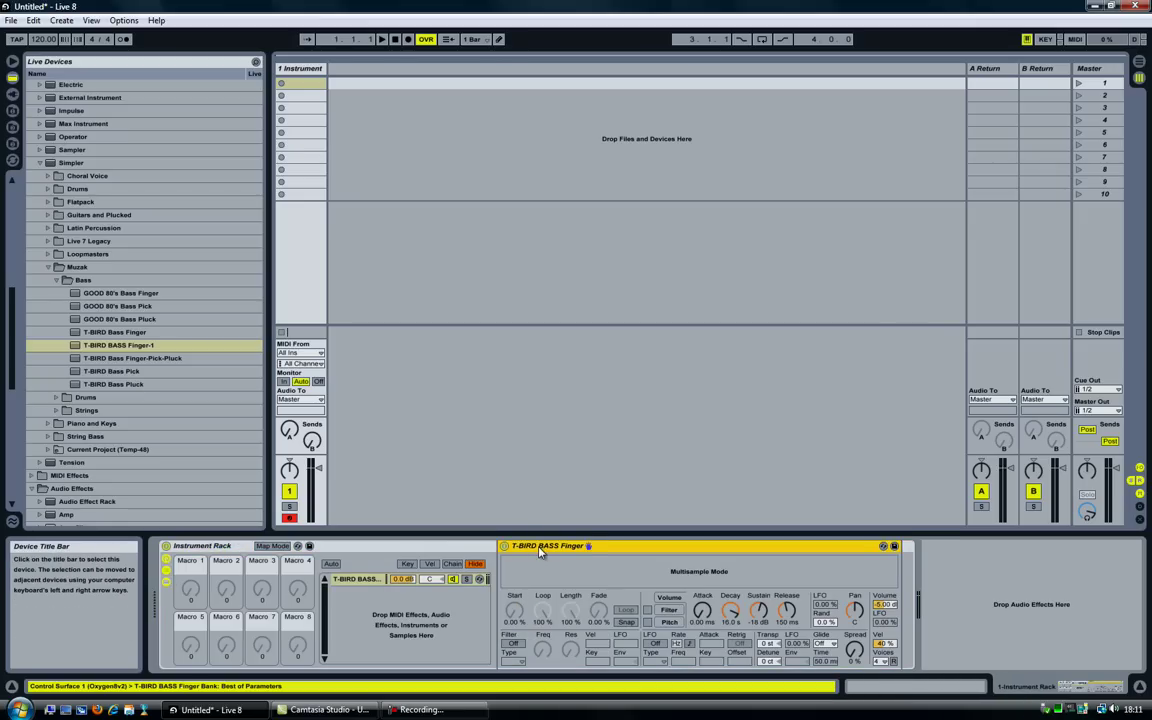
pyautogui.click(374, 581)
pyautogui.click(366, 549)
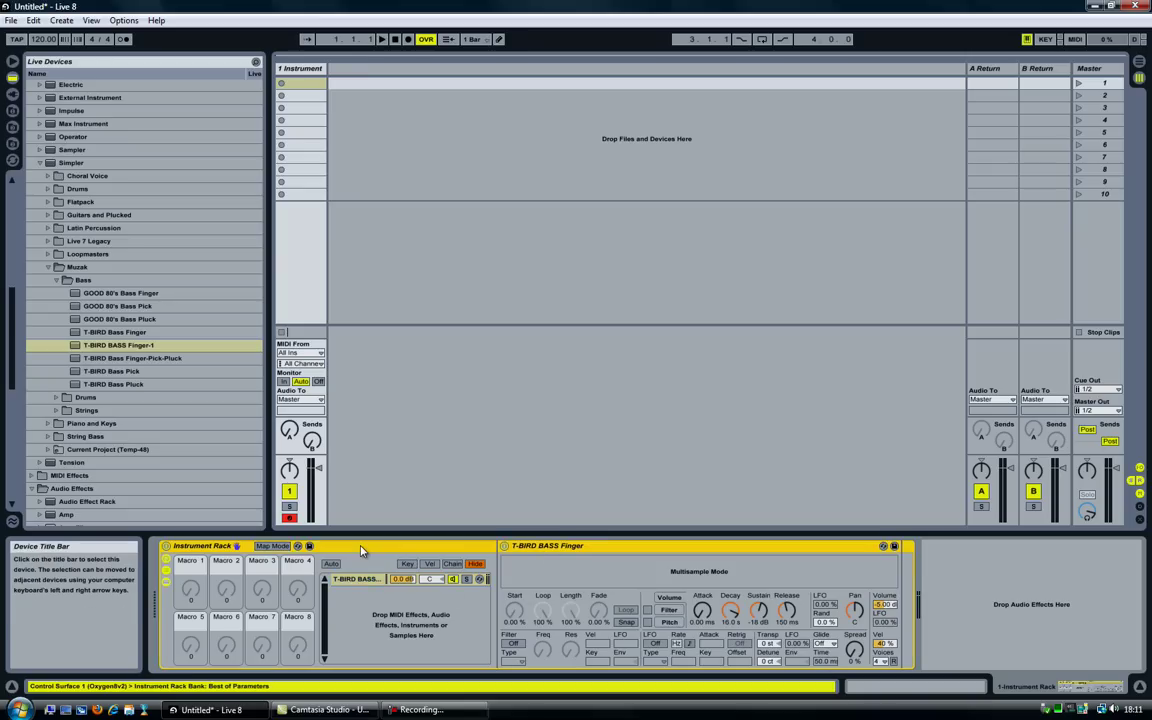
pyautogui.hotkey('ctrl', 'r')
pyautogui.write('Bas')
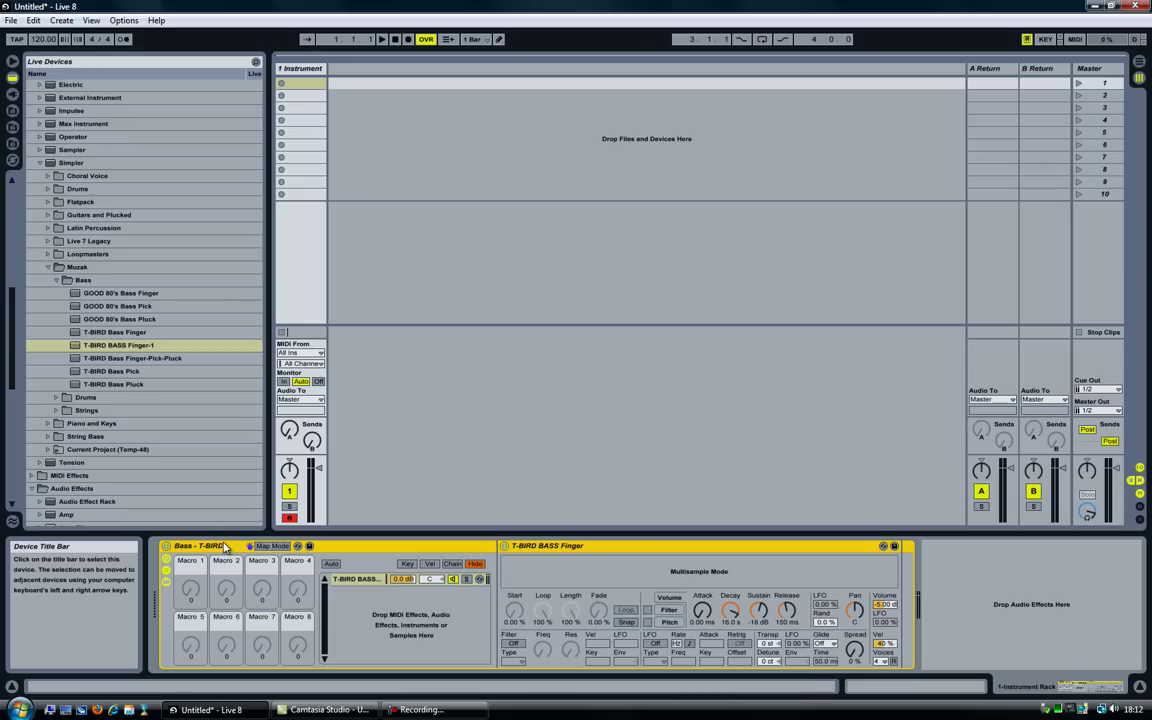
pyautogui.press('Return')
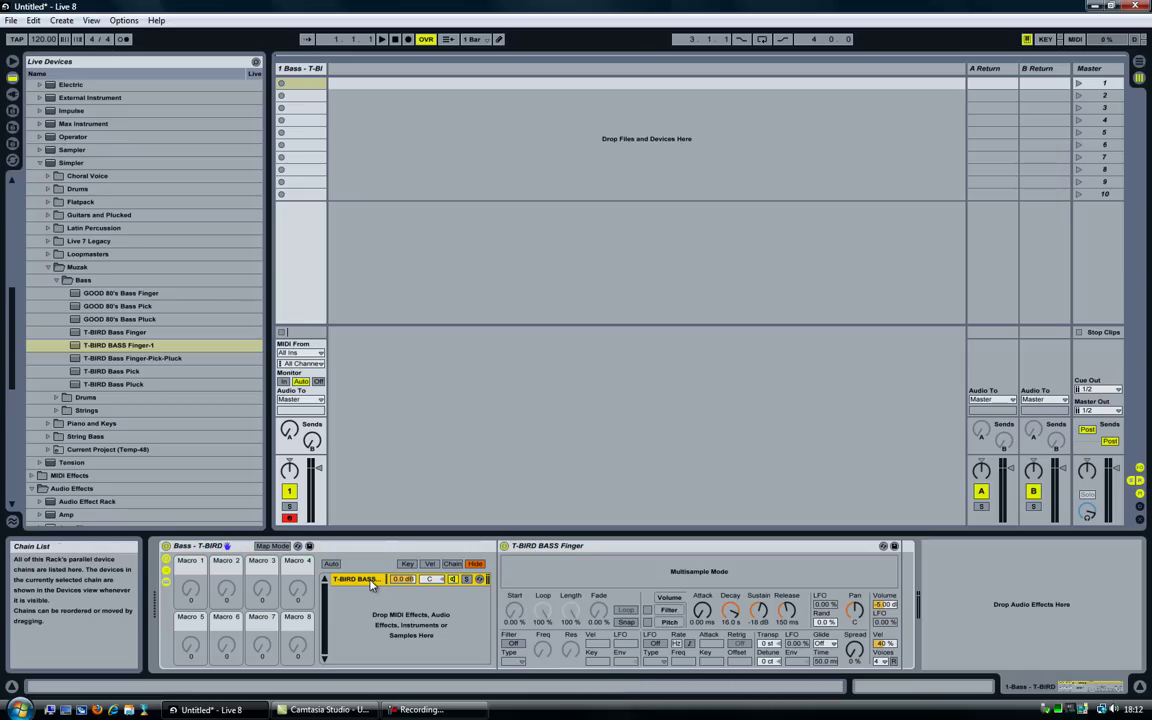
# Drag the T-BIRD Bass Pick and T-BIRD Bass Pluck presets into the rack as new chains
pyautogui.click(112, 371)
pyautogui.click(115, 385)
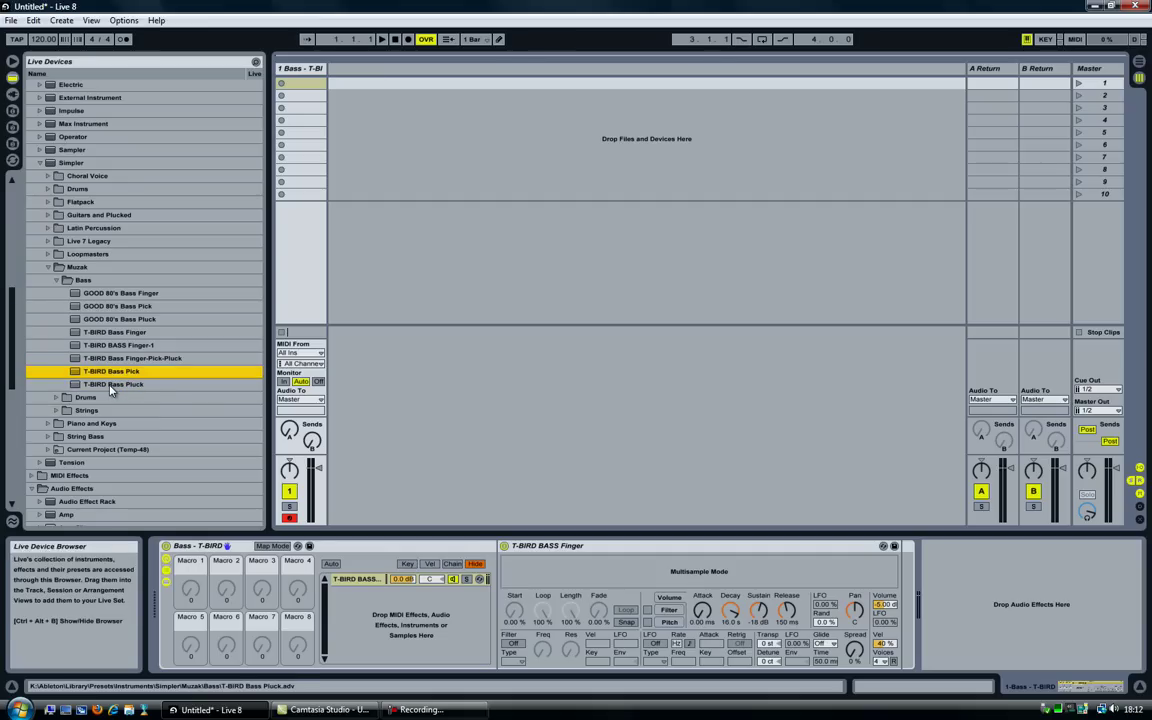
pyautogui.click(112, 332)
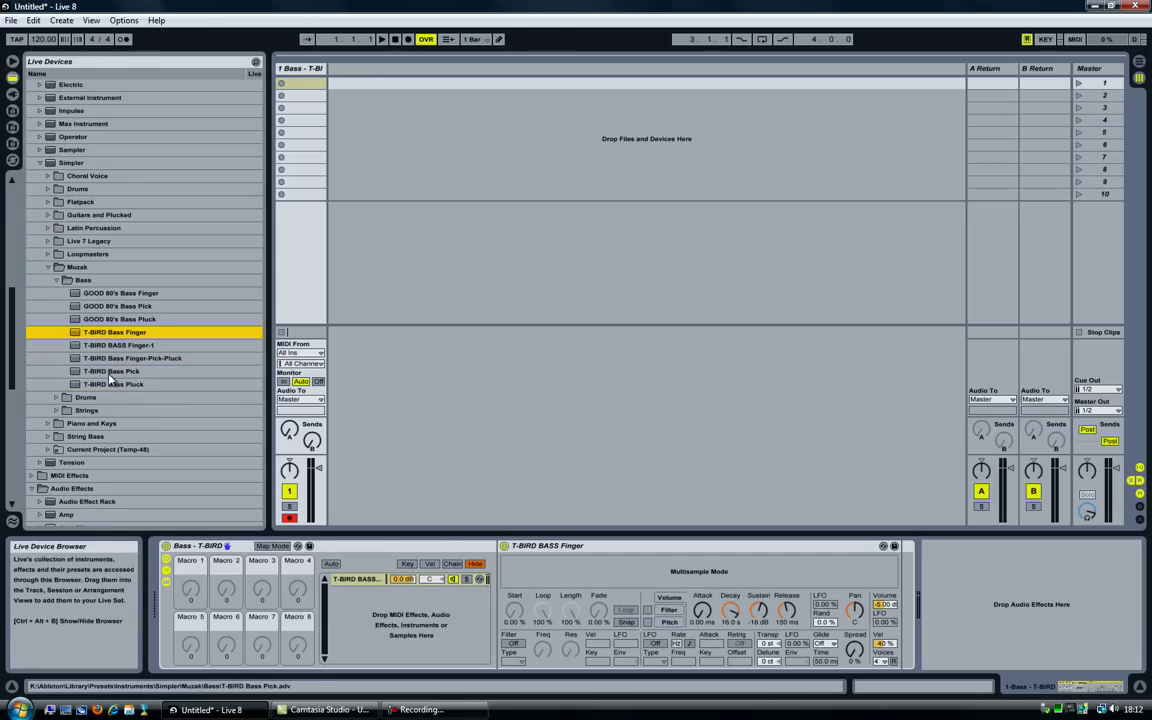
pyautogui.click(110, 374)
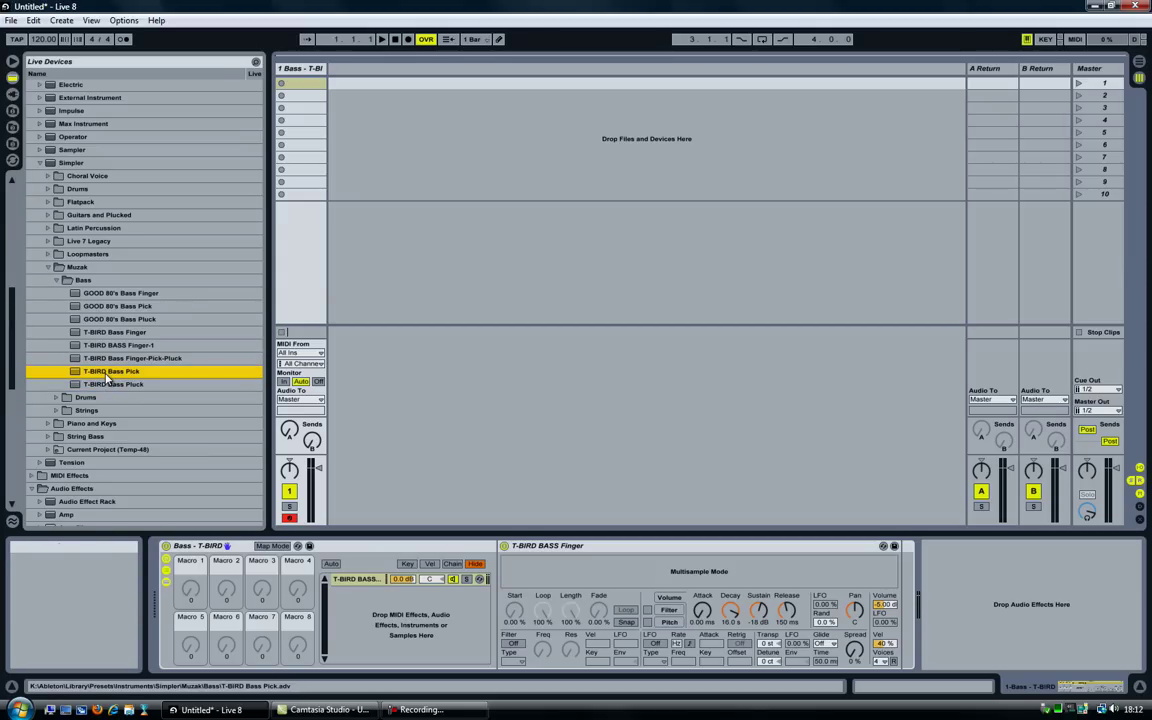
pyautogui.moveTo(115, 378); pyautogui.dragTo(340, 585)
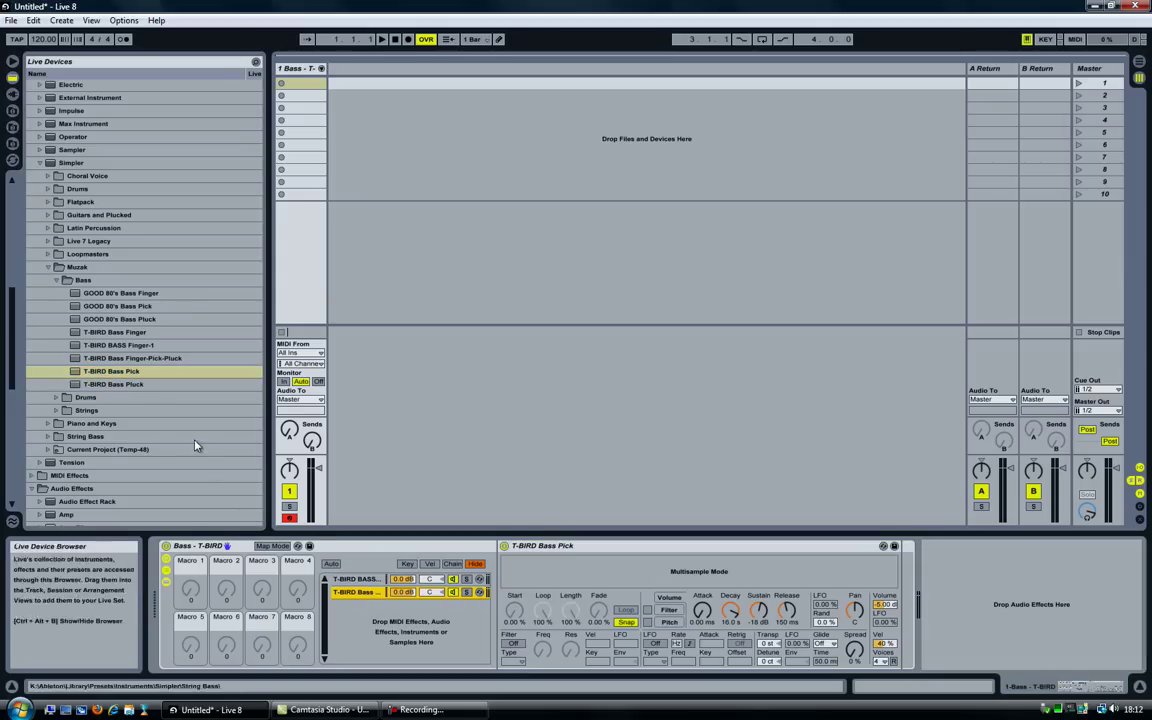
pyautogui.moveTo(113, 384); pyautogui.dragTo(360, 608)
pyautogui.click(356, 580)
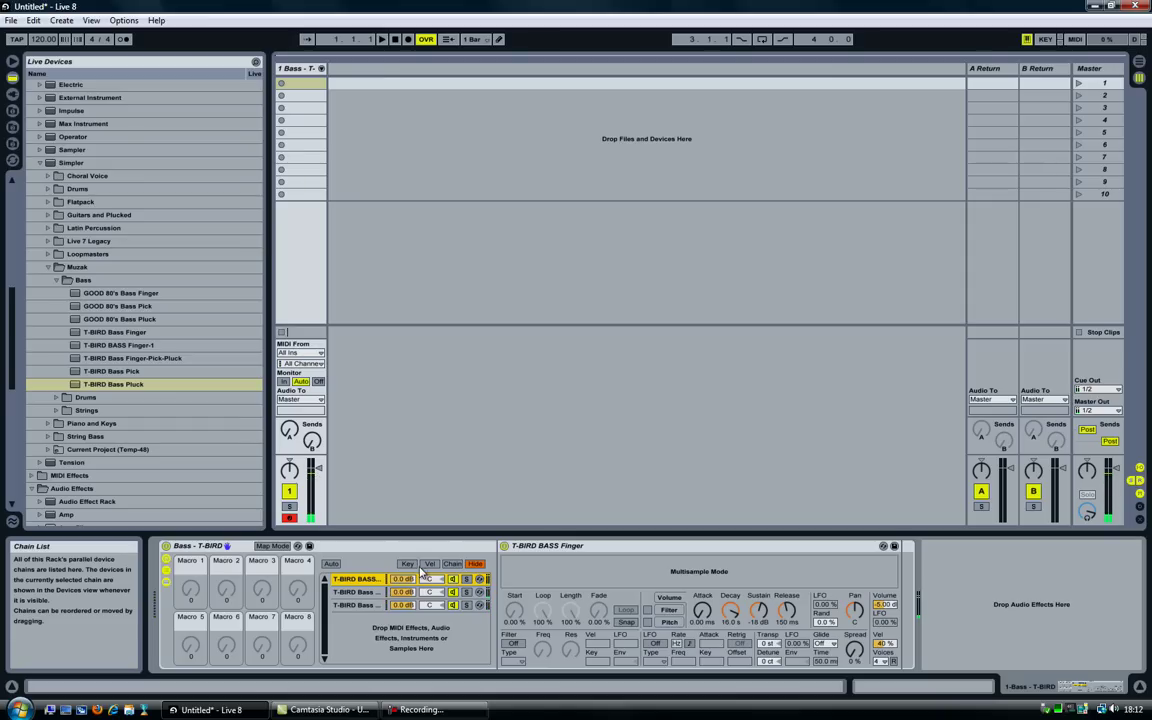
# Find the Limiter's Push preset and add it after the Finger chain's Simpler
pyautogui.click(545, 546)
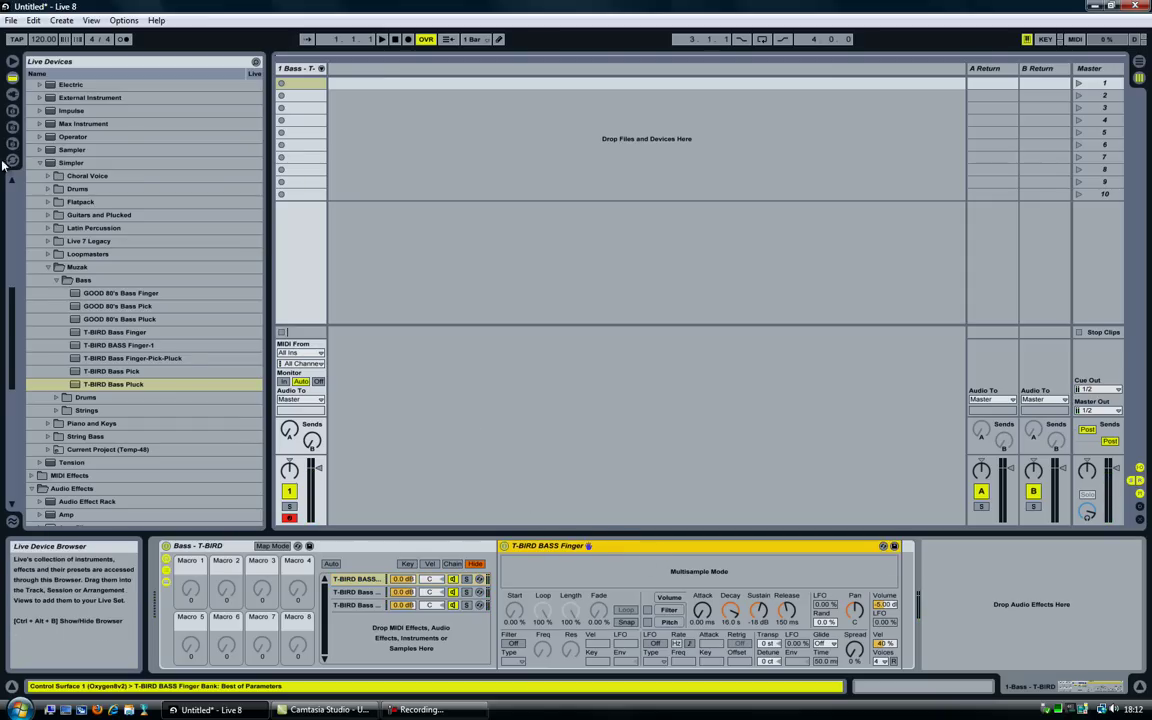
pyautogui.scroll(-10, 31, 186)
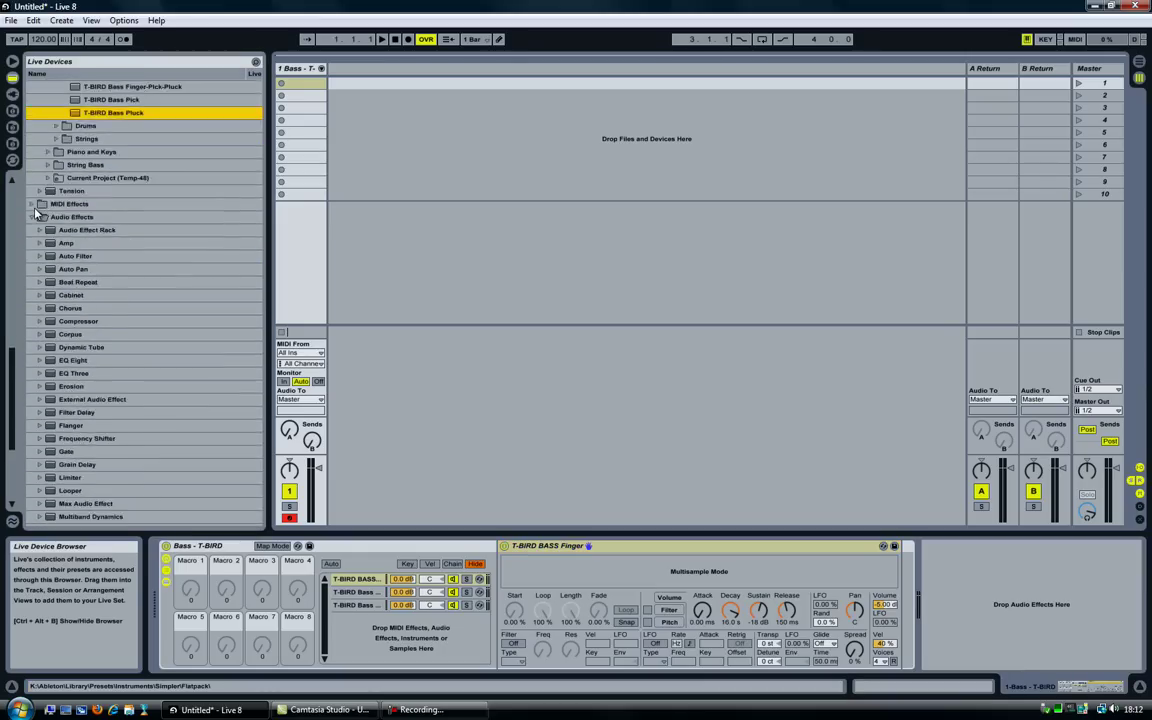
pyautogui.scroll(-3, 35, 212)
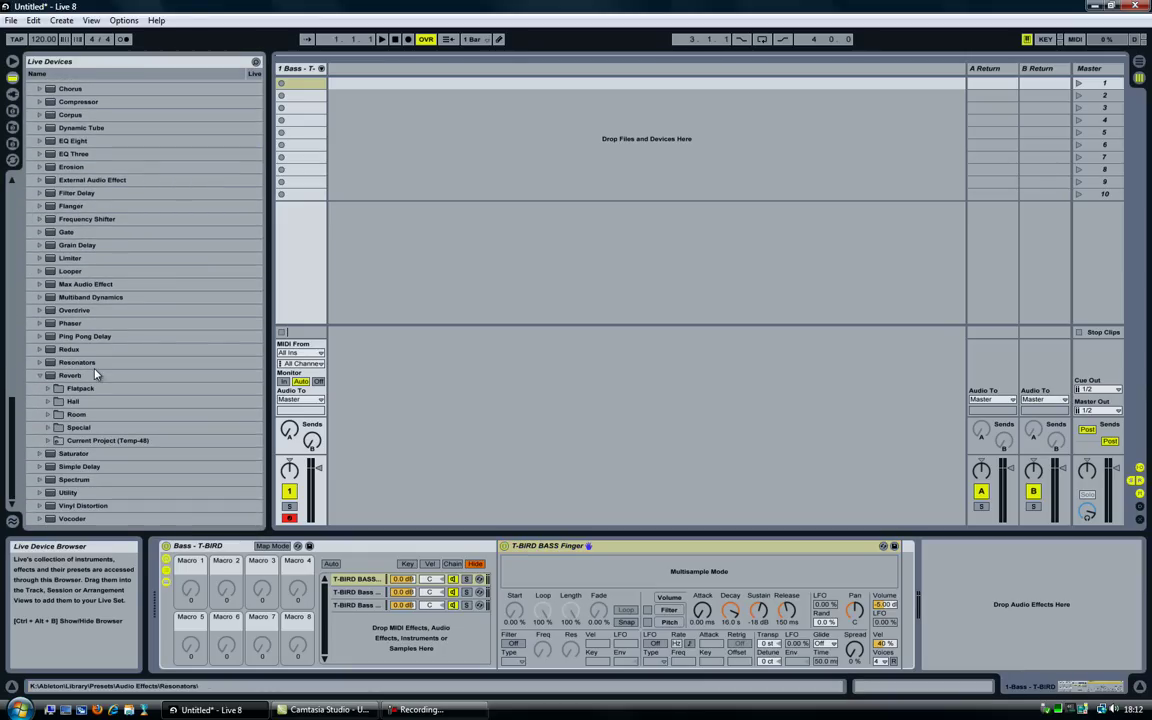
pyautogui.click(41, 375)
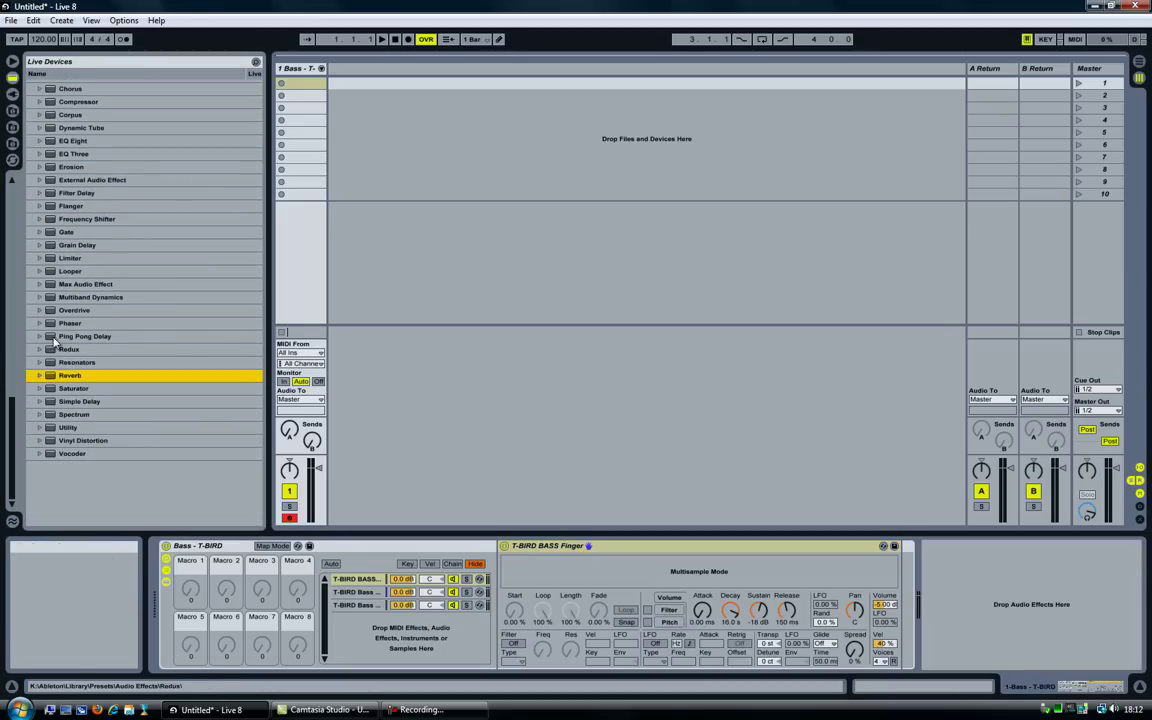
pyautogui.click(47, 259)
pyautogui.click(41, 259)
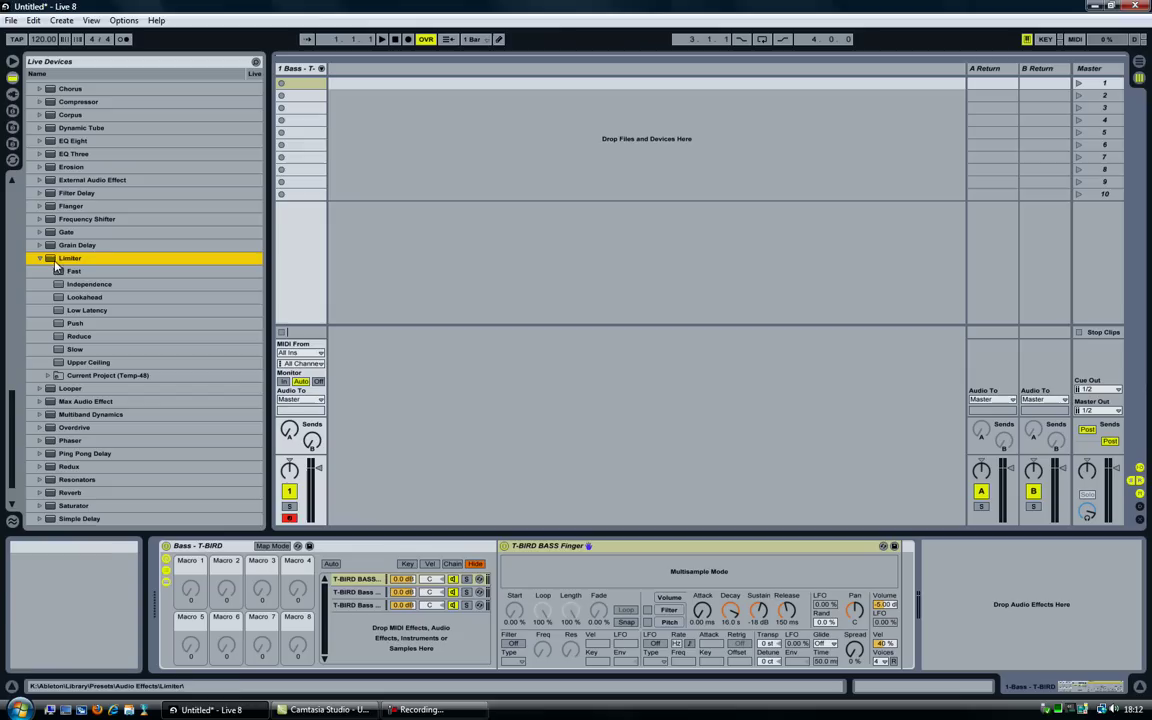
pyautogui.click(70, 324)
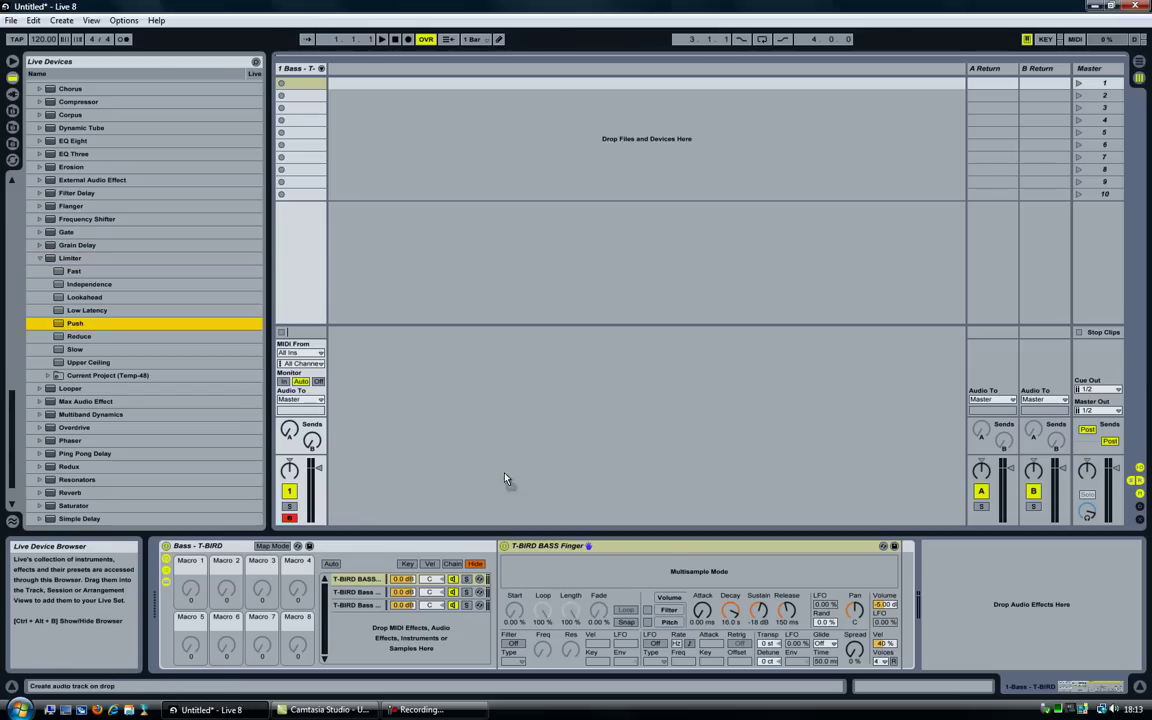
pyautogui.moveTo(817, 598); pyautogui.dragTo(900, 585)
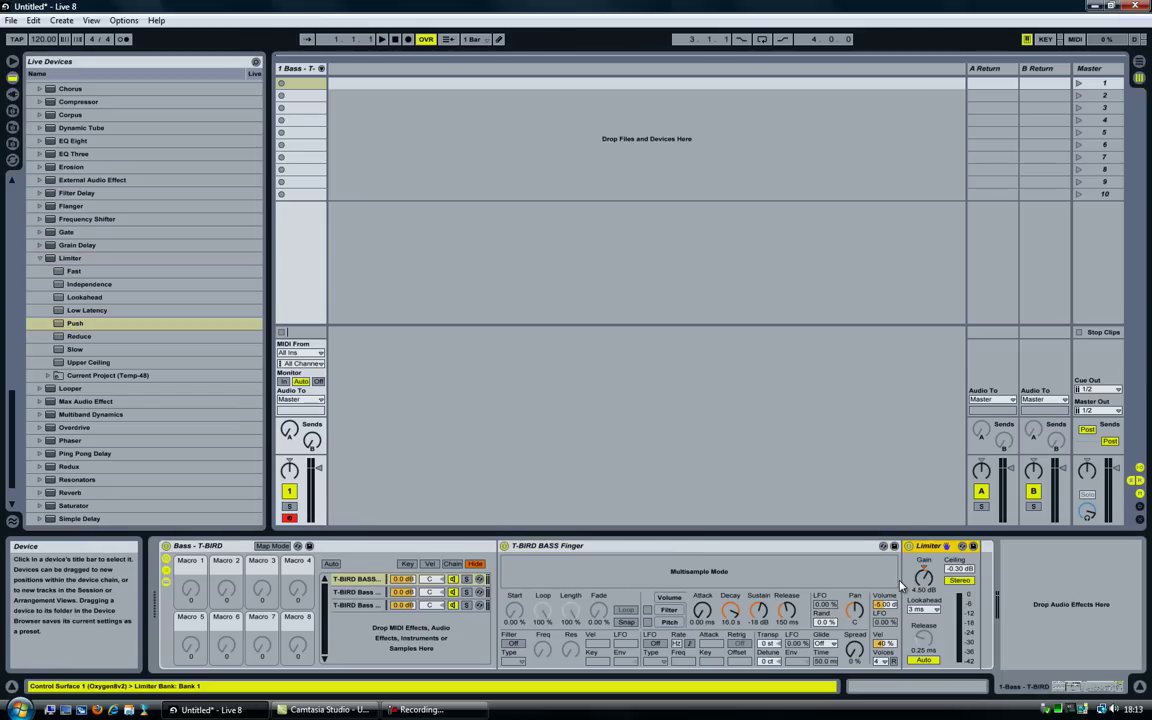
# Add the Push Limiter to the Pick and Pluck chains as well
pyautogui.click(356, 592)
pyautogui.moveTo(80, 323); pyautogui.dragTo(907, 581)
pyautogui.moveTo(358, 605)
pyautogui.mouseDown()
pyautogui.moveTo(488, 524)
pyautogui.moveTo(773, 514)
pyautogui.moveTo(902, 572)
pyautogui.moveTo(815, 522)
pyautogui.moveTo(335, 545)
pyautogui.moveTo(363, 606)
pyautogui.mouseUp()
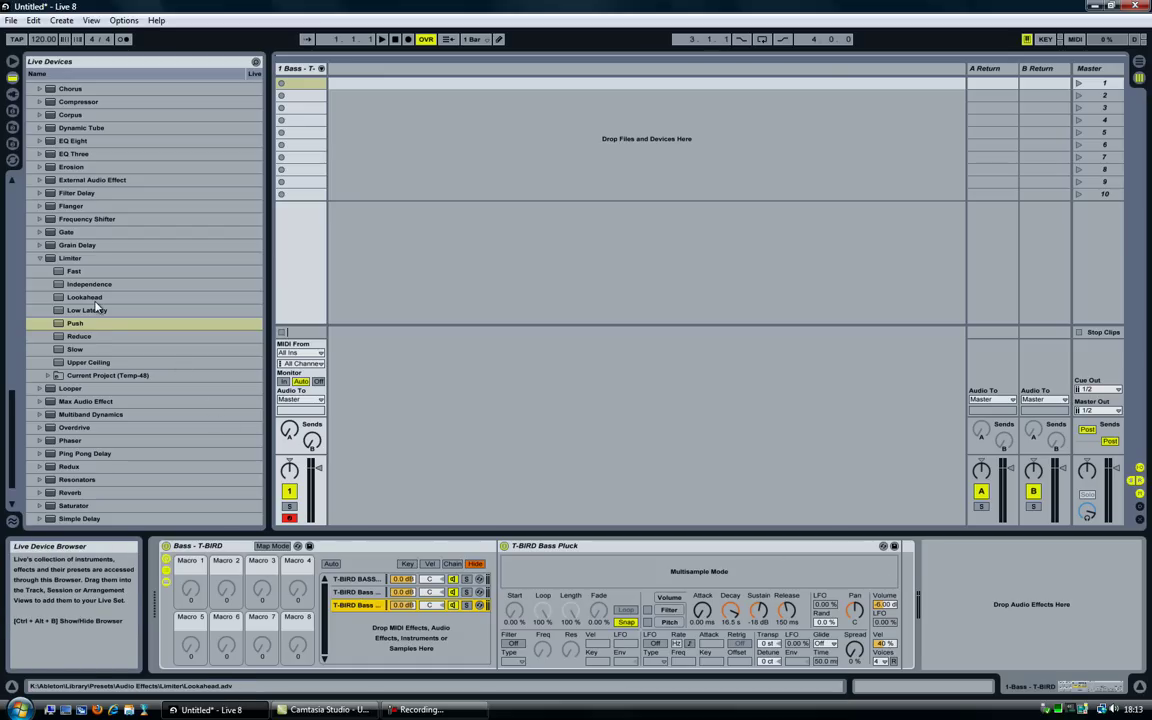
pyautogui.moveTo(80, 326)
pyautogui.mouseDown()
pyautogui.moveTo(496, 464)
pyautogui.moveTo(815, 540)
pyautogui.moveTo(810, 532)
pyautogui.moveTo(904, 590)
pyautogui.mouseUp()
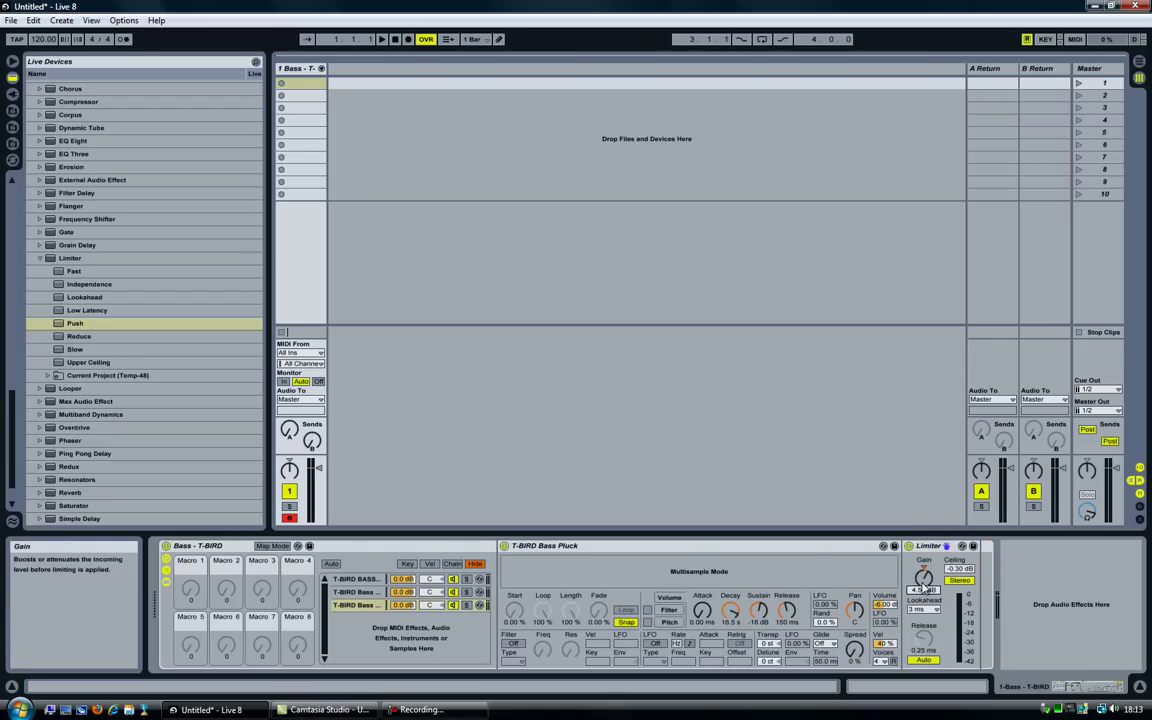
pyautogui.click(594, 545)
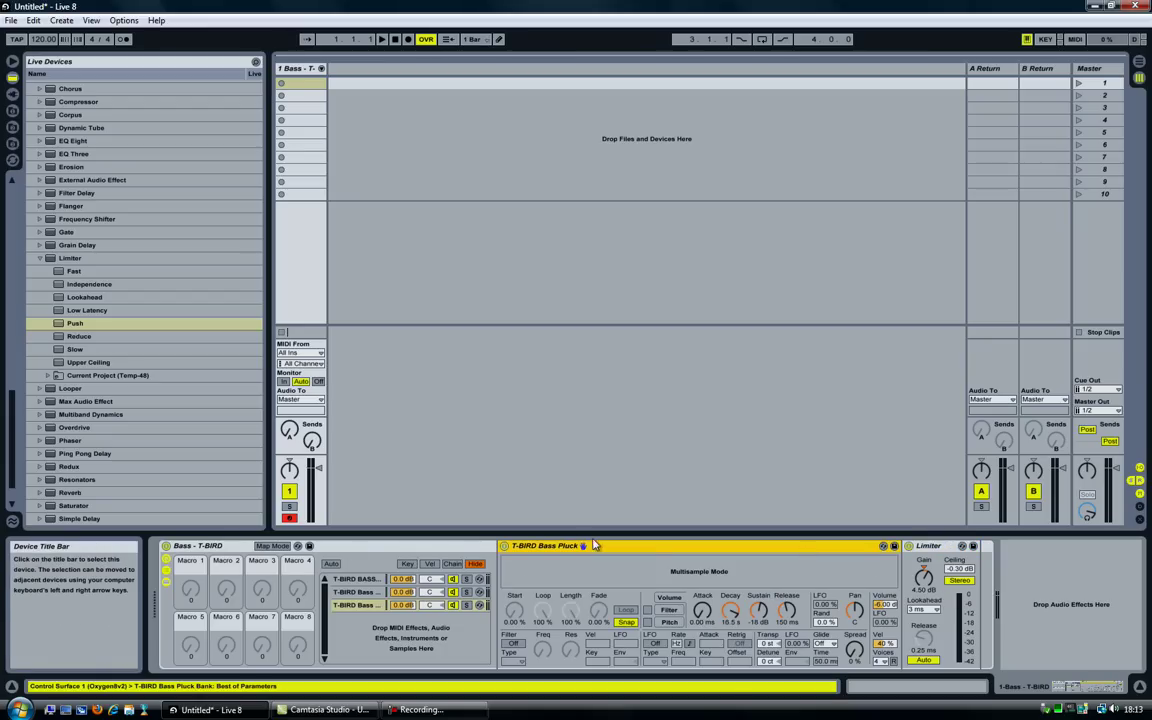
pyautogui.click(335, 547)
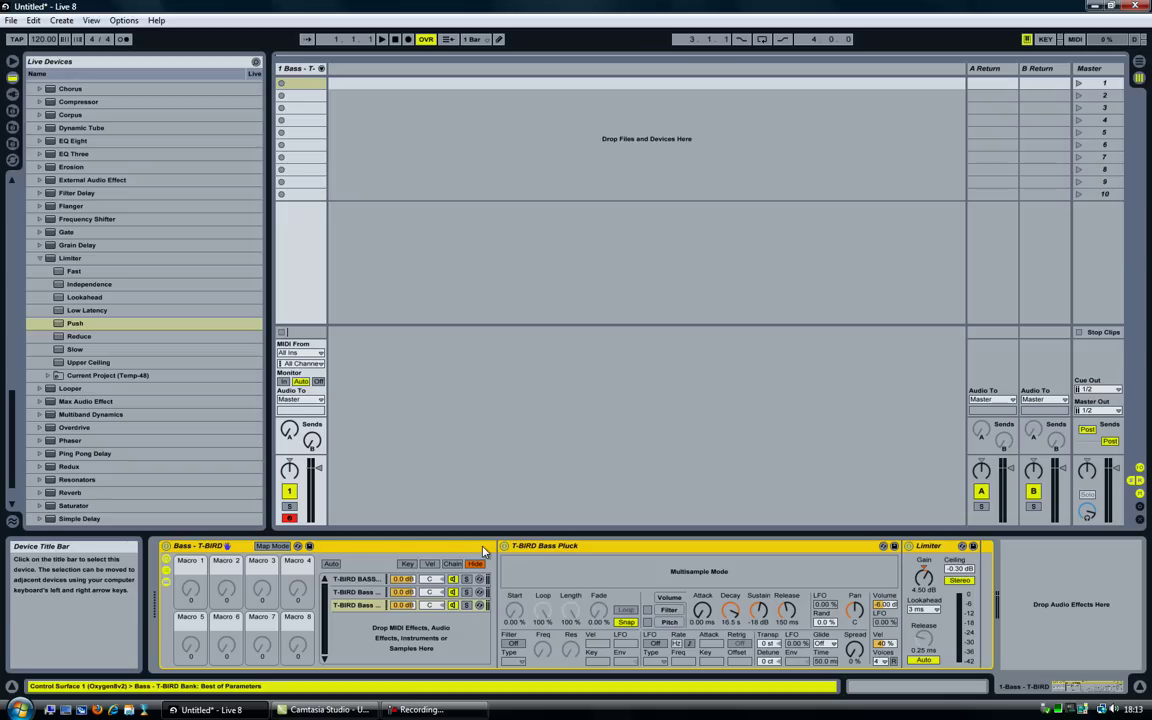
# Open the chain-select zone editor and roughly lay out zones for the three chains
pyautogui.click(362, 579)
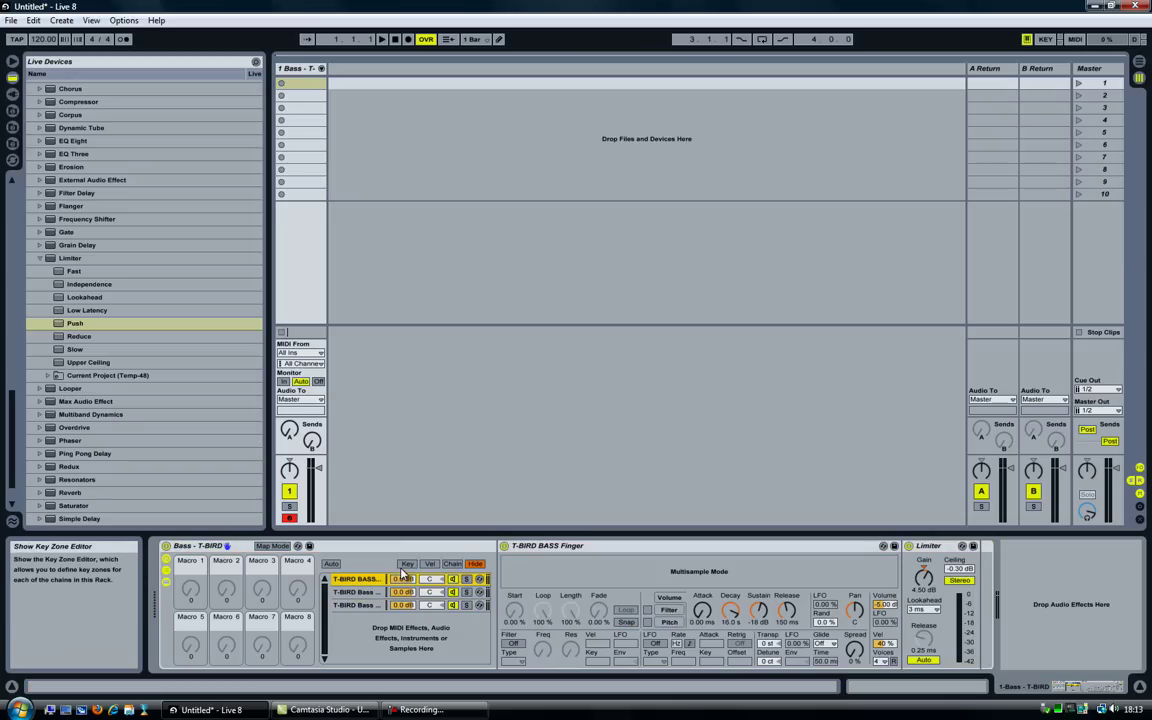
pyautogui.click(454, 565)
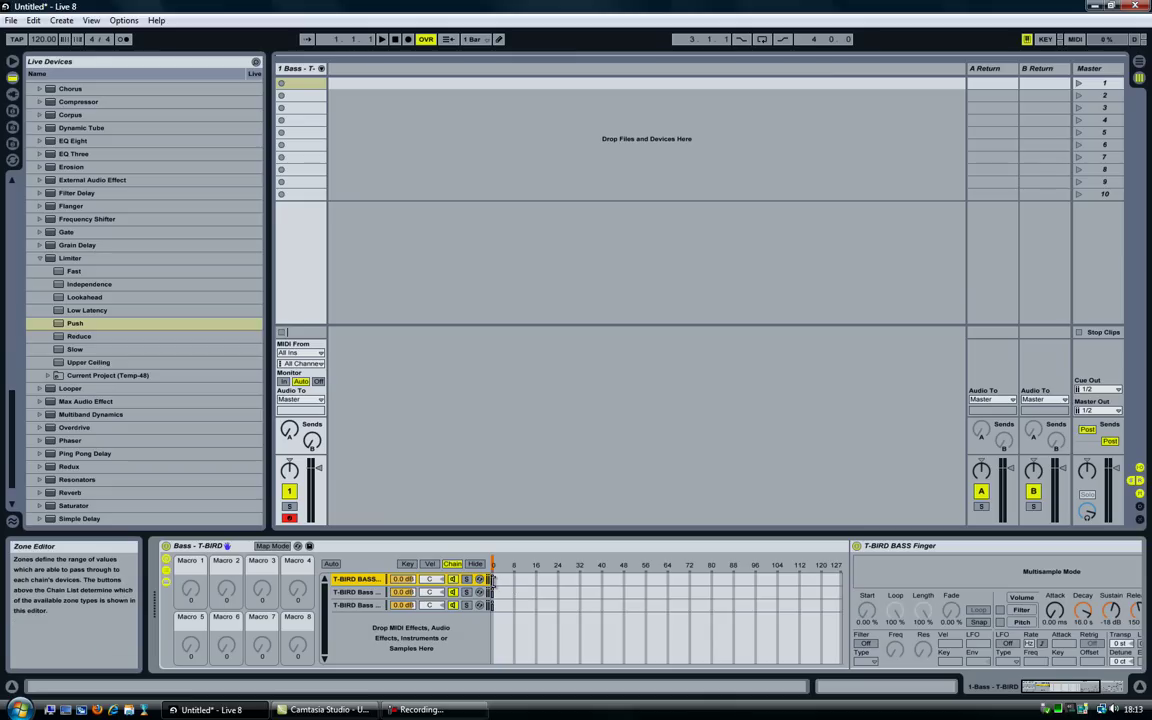
pyautogui.moveTo(490, 580); pyautogui.dragTo(557, 570)
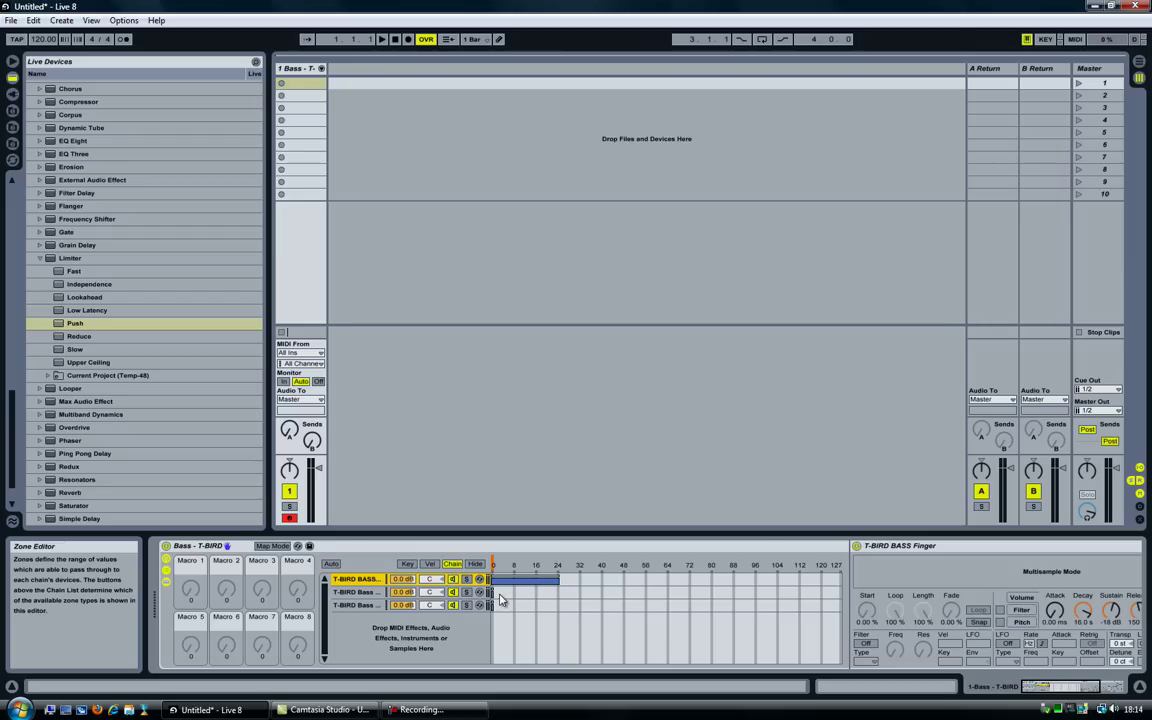
pyautogui.moveTo(492, 591); pyautogui.dragTo(643, 588)
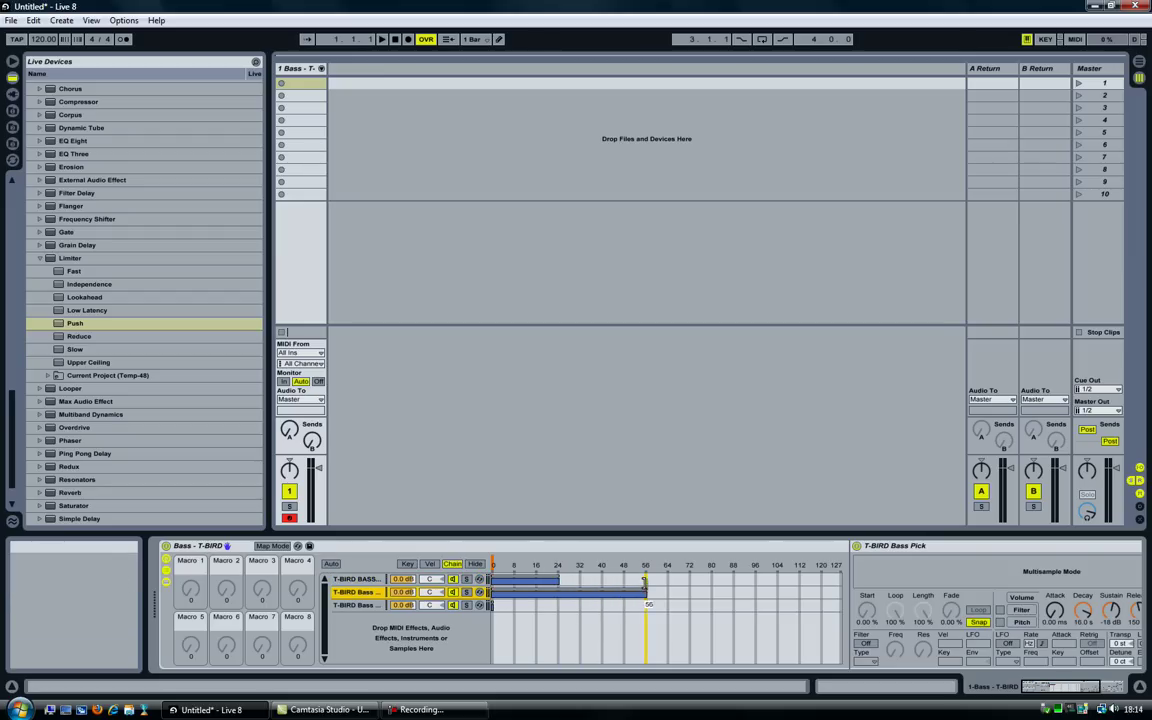
pyautogui.moveTo(493, 592); pyautogui.dragTo(563, 592)
pyautogui.moveTo(493, 606)
pyautogui.mouseDown()
pyautogui.moveTo(818, 593)
pyautogui.moveTo(745, 596)
pyautogui.mouseUp()
pyautogui.moveTo(494, 607); pyautogui.dragTo(640, 575)
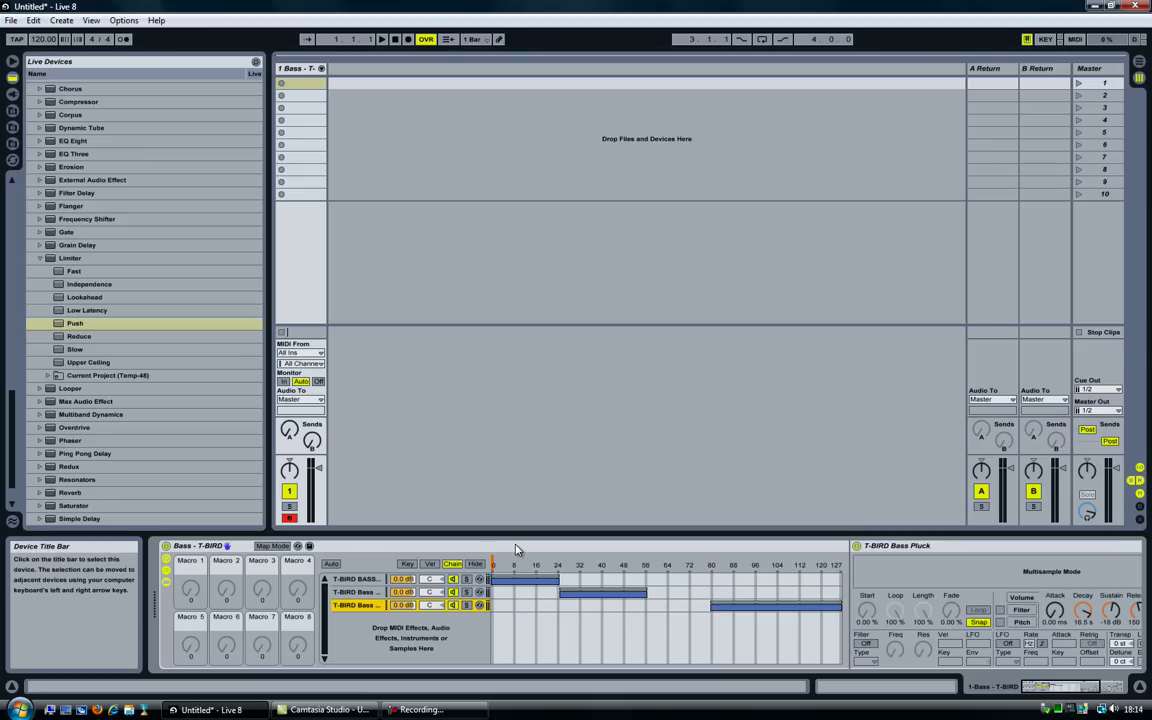
# Refine the zones so Finger ends at 41, Pick reaches 85, and Pluck covers the rest to 127
pyautogui.click(376, 583)
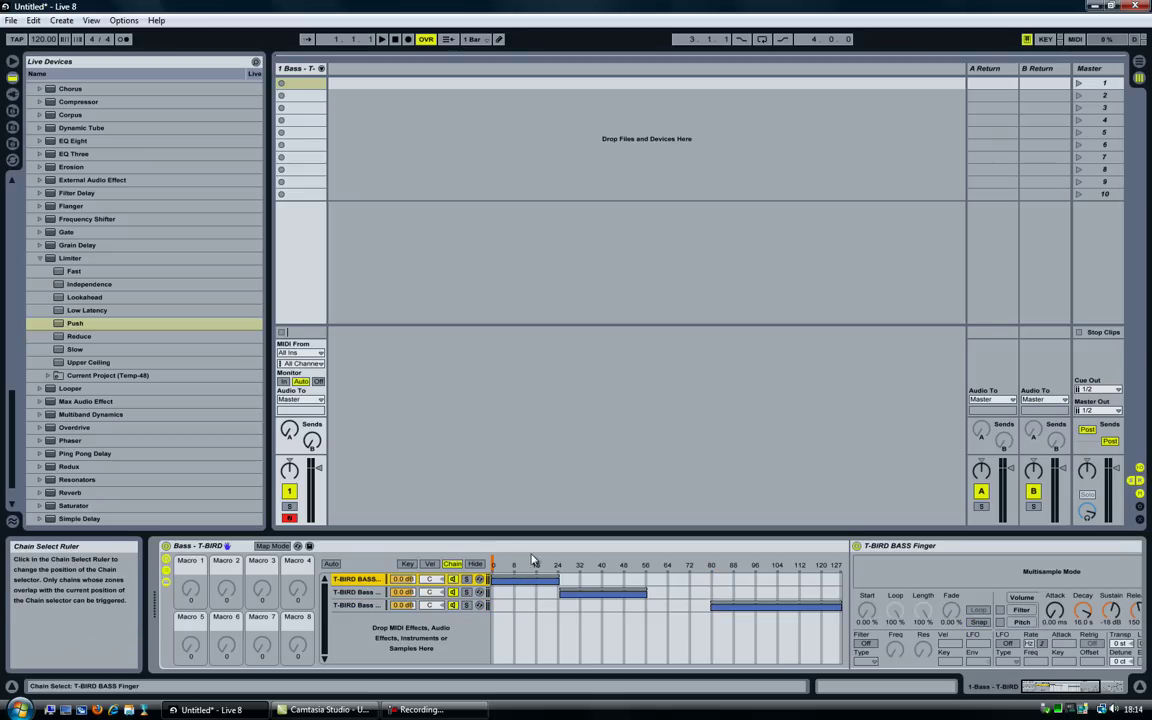
pyautogui.moveTo(594, 598); pyautogui.dragTo(645, 586)
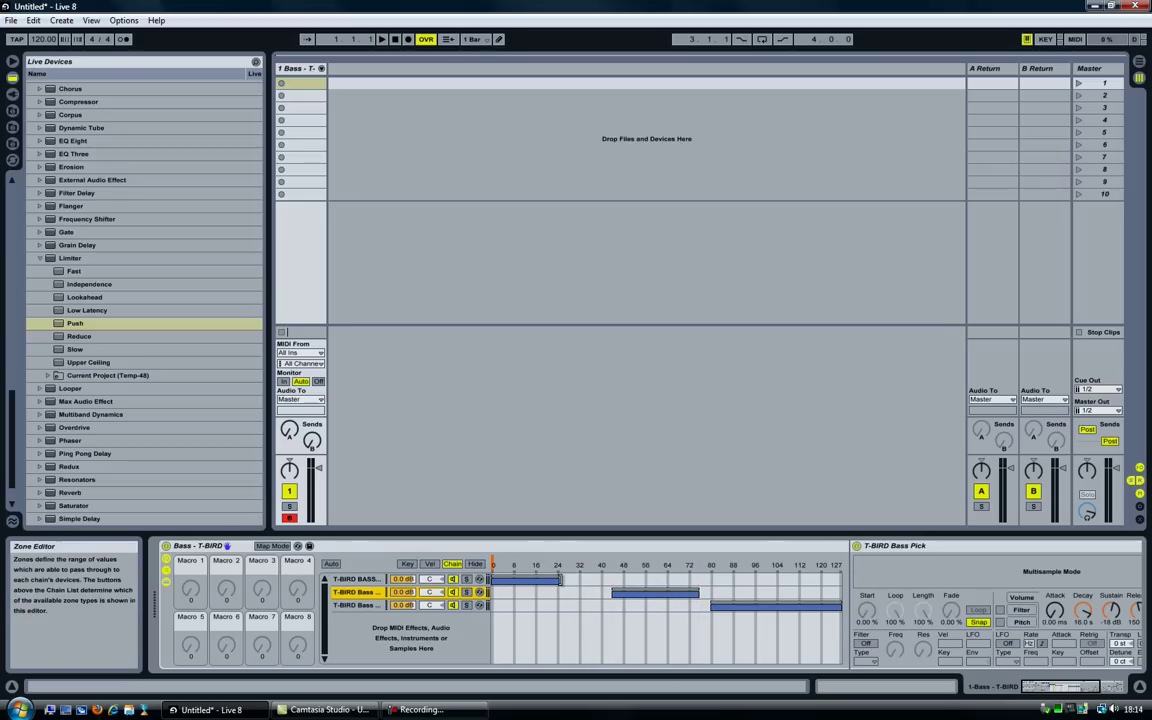
pyautogui.moveTo(559, 580); pyautogui.dragTo(614, 595)
pyautogui.moveTo(697, 594)
pyautogui.mouseDown()
pyautogui.moveTo(725, 590)
pyautogui.moveTo(729, 607)
pyautogui.mouseUp()
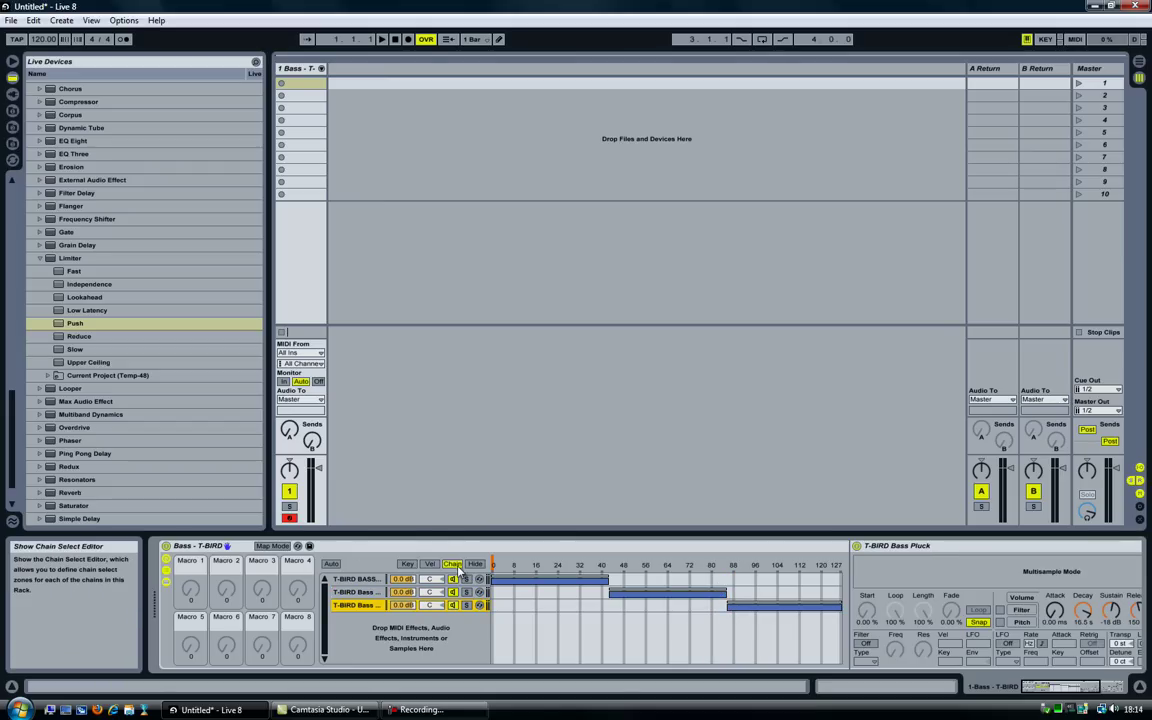
# Map Macro 1 to the rack's chain selector and name it Bass Selector
pyautogui.click(270, 546)
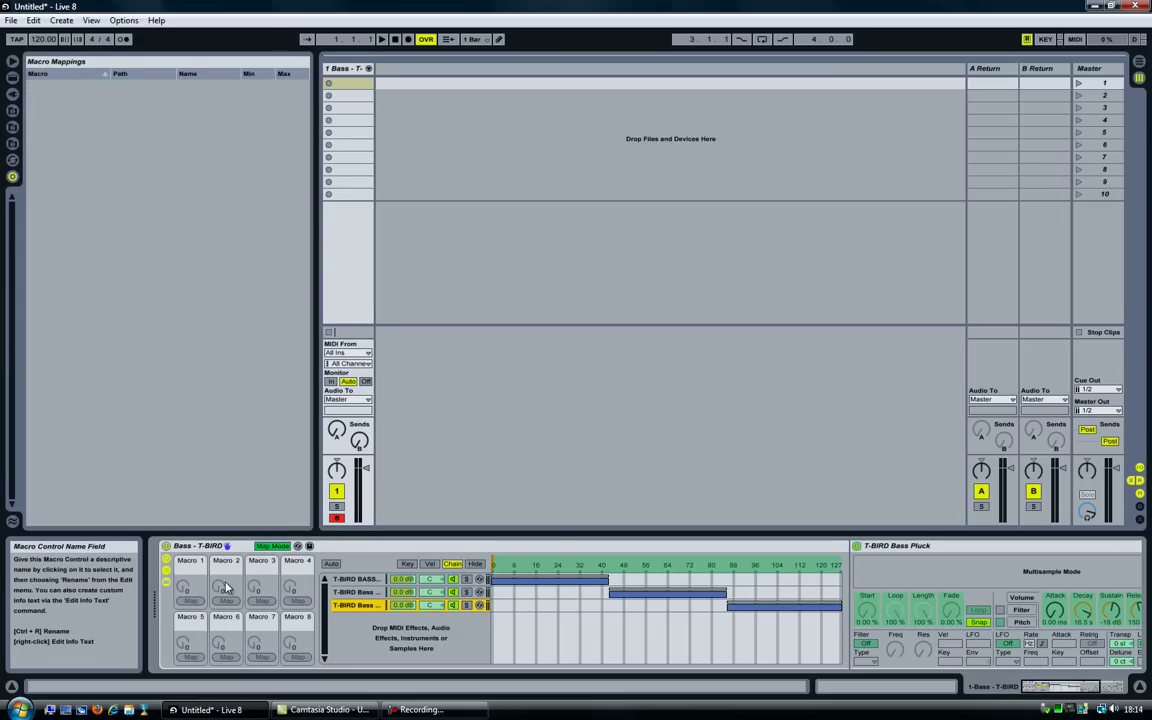
pyautogui.click(493, 565)
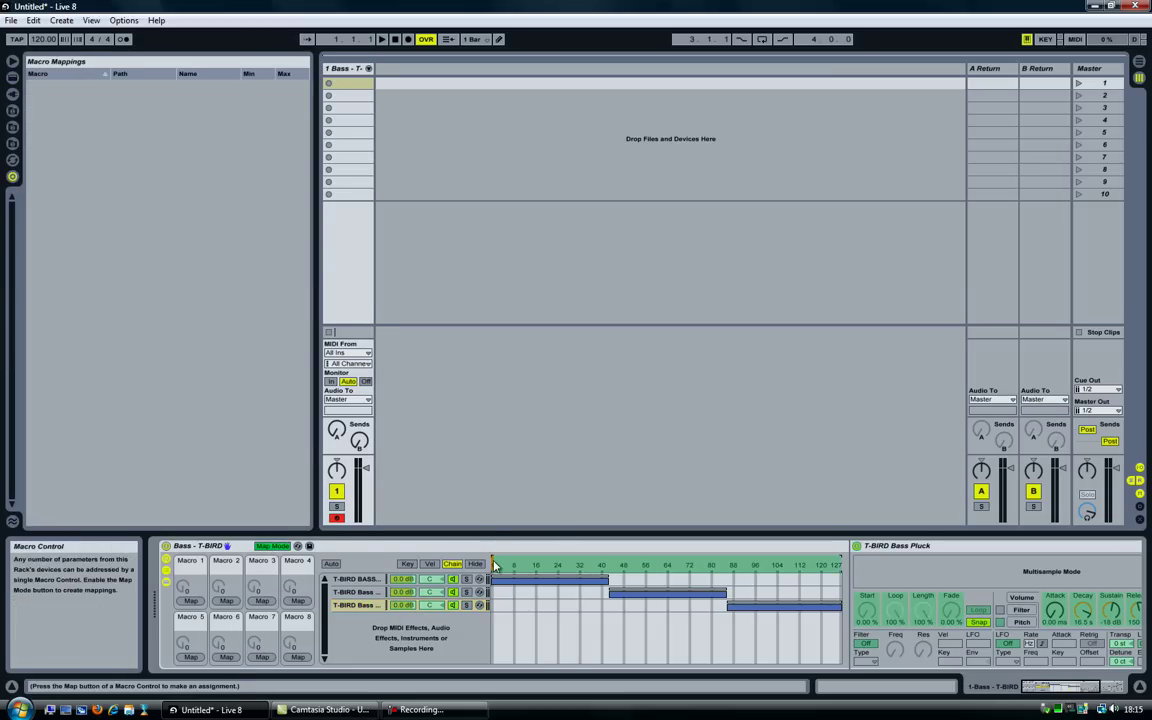
pyautogui.click(191, 601)
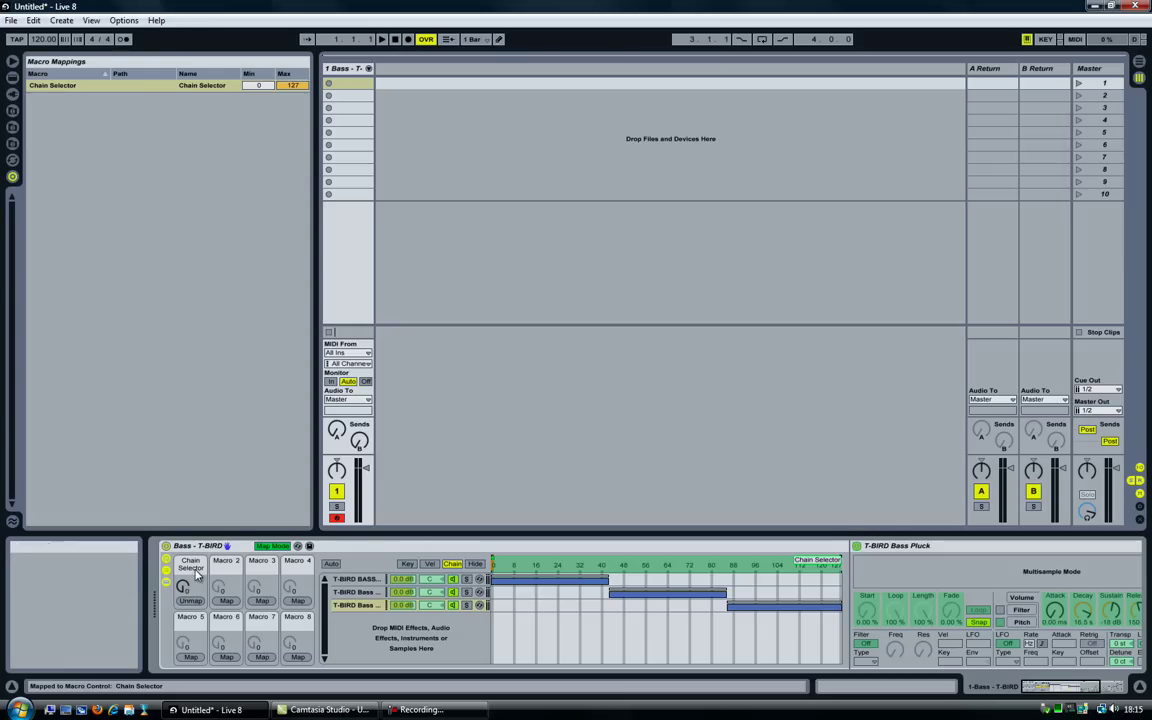
pyautogui.click(268, 547)
pyautogui.click(270, 546)
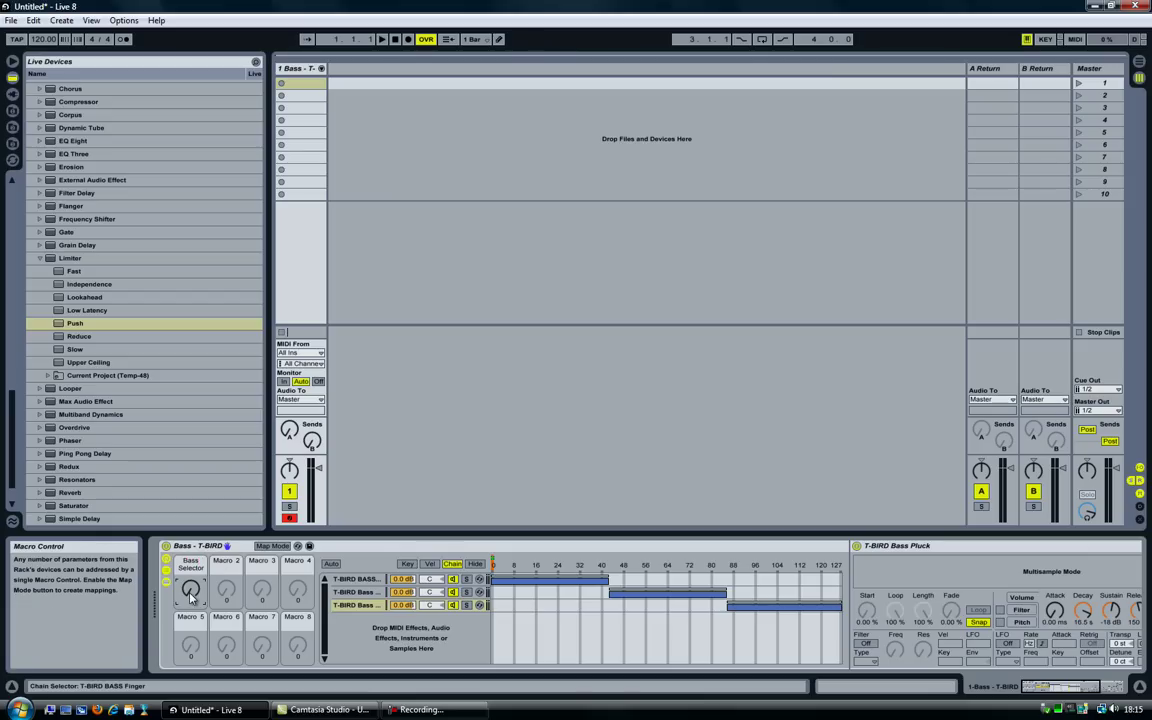
# Select the Bass track's first clip slot and collapse the Limiter and Audio Effects browser folders
pyautogui.scroll(5, 191, 597)
pyautogui.scroll(1, 191, 597)
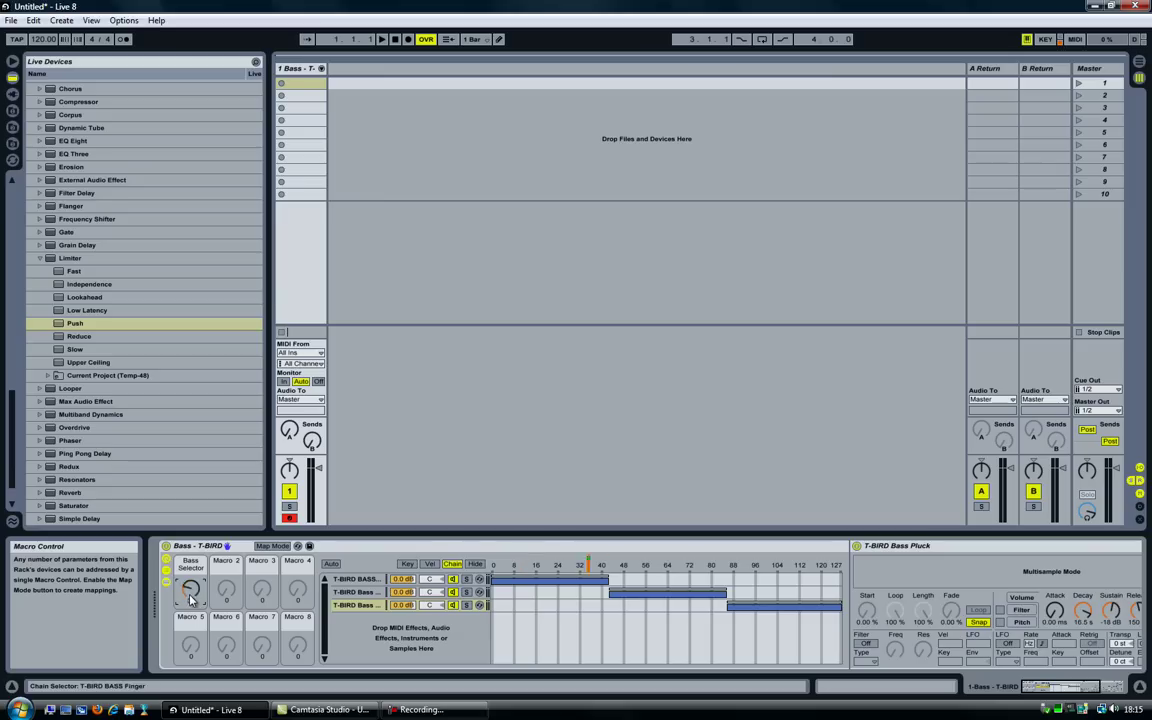
pyautogui.scroll(8, 191, 597)
pyautogui.scroll(3, 191, 597)
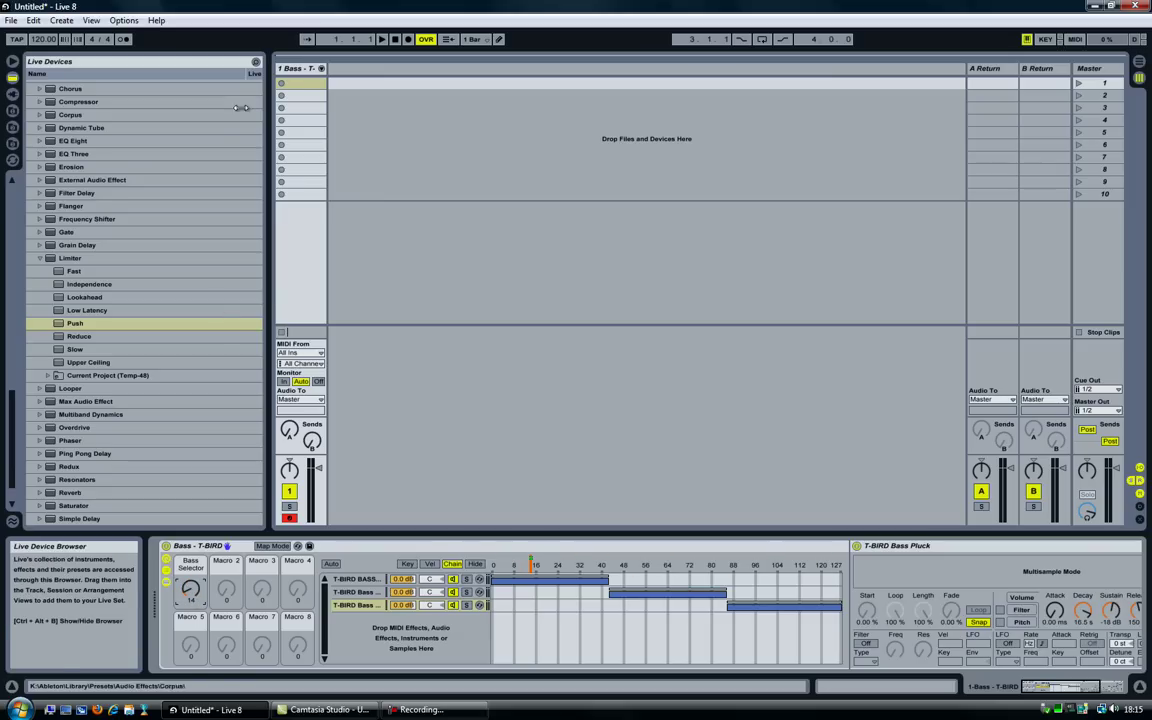
pyautogui.click(295, 84)
pyautogui.click(45, 259)
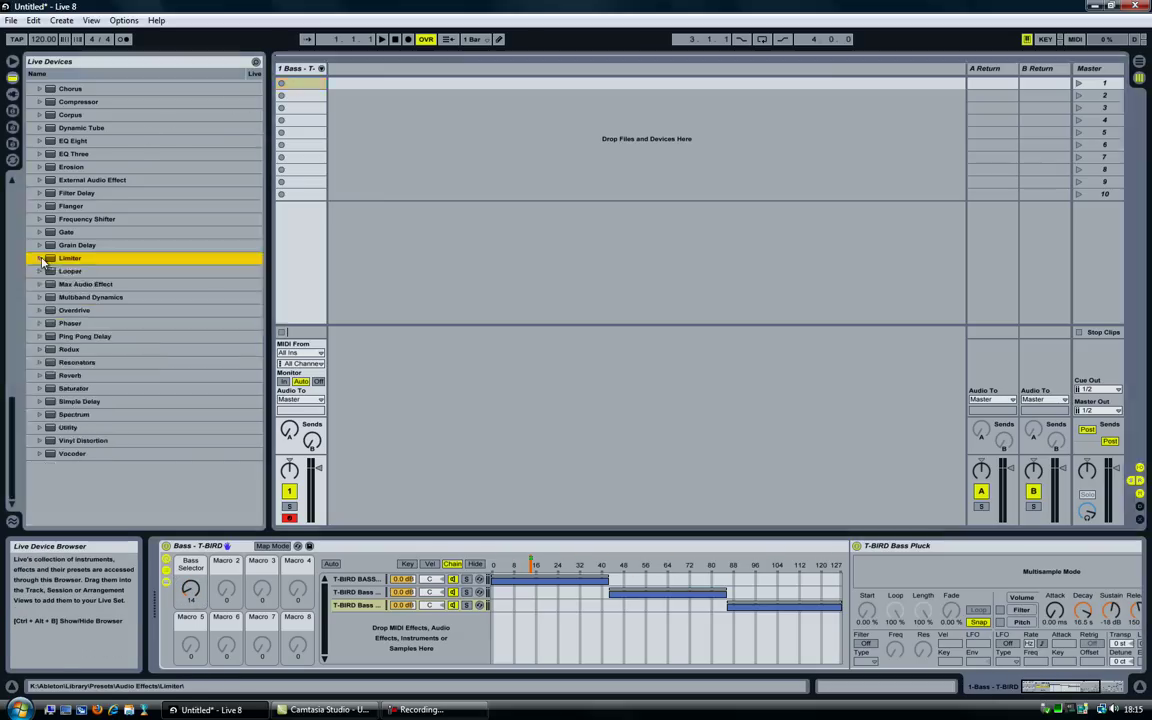
pyautogui.scroll(6, 42, 230)
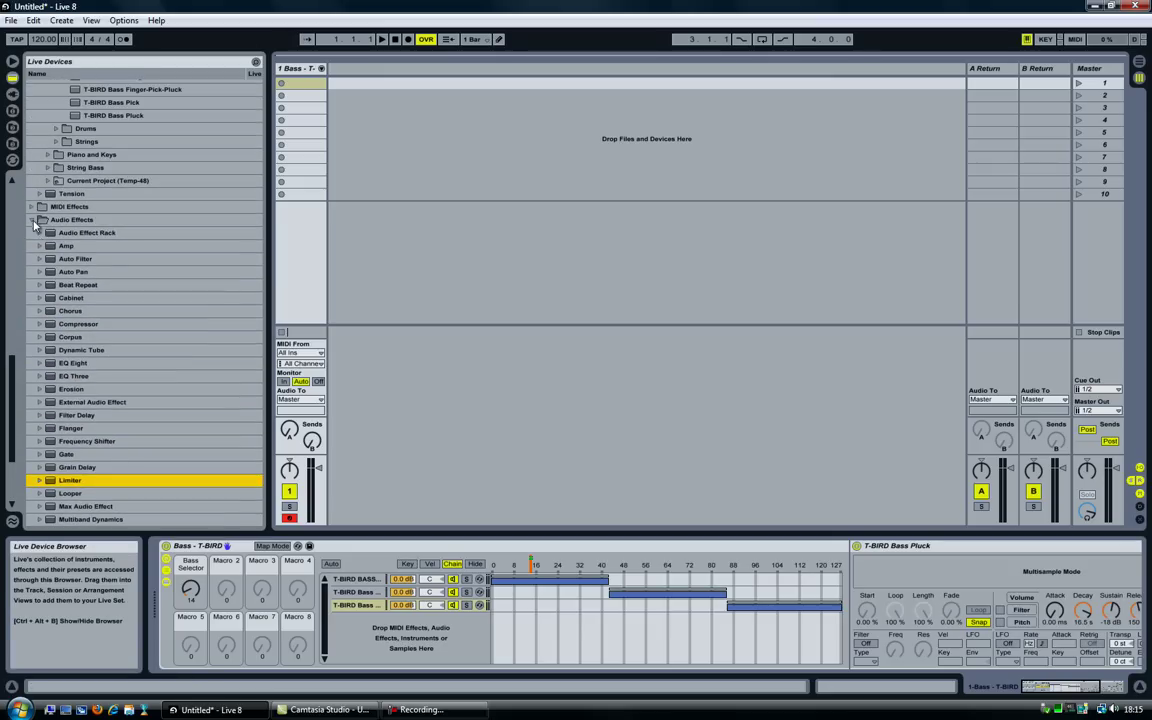
pyautogui.click(33, 219)
pyautogui.scroll(5, 35, 223)
# Set the tempo to 90 BPM and turn on the Chain List's Auto select
pyautogui.scroll(12, 35, 223)
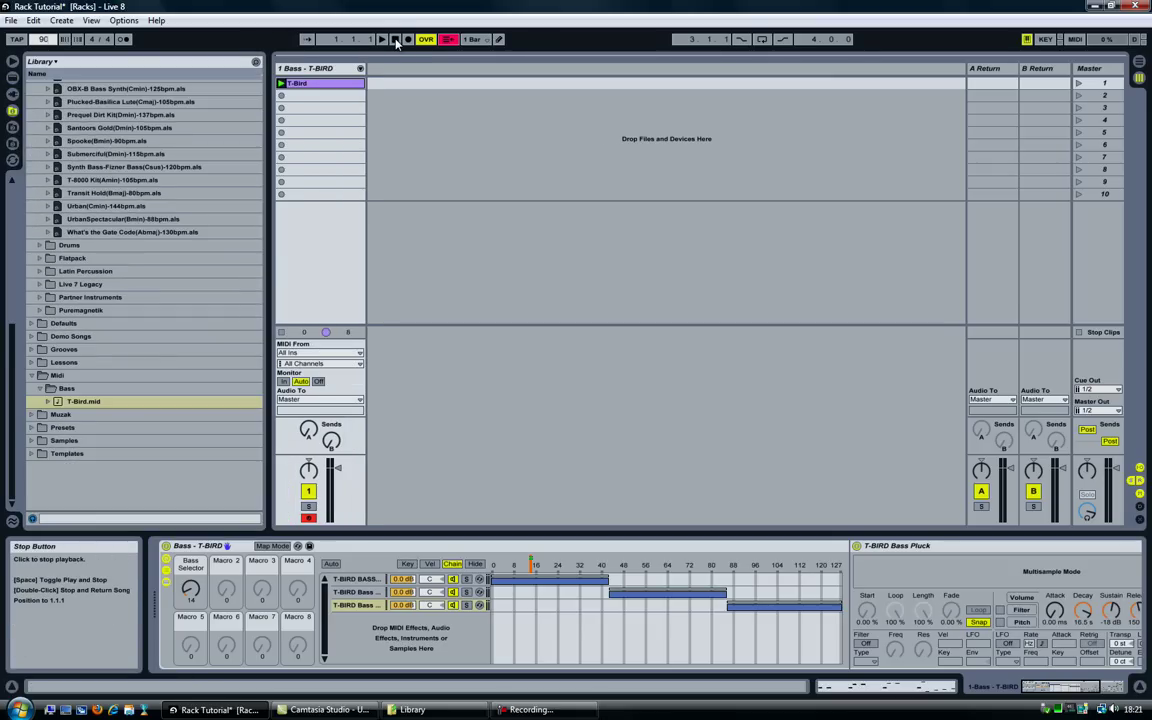
pyautogui.press('Return')
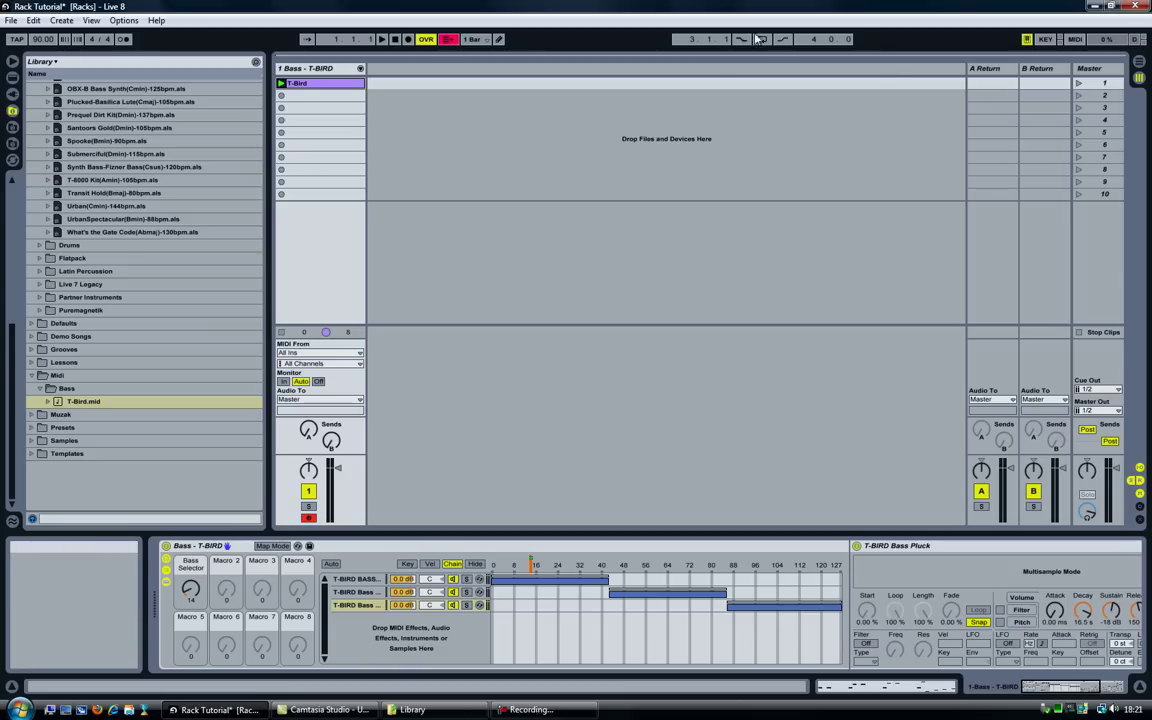
pyautogui.click(332, 565)
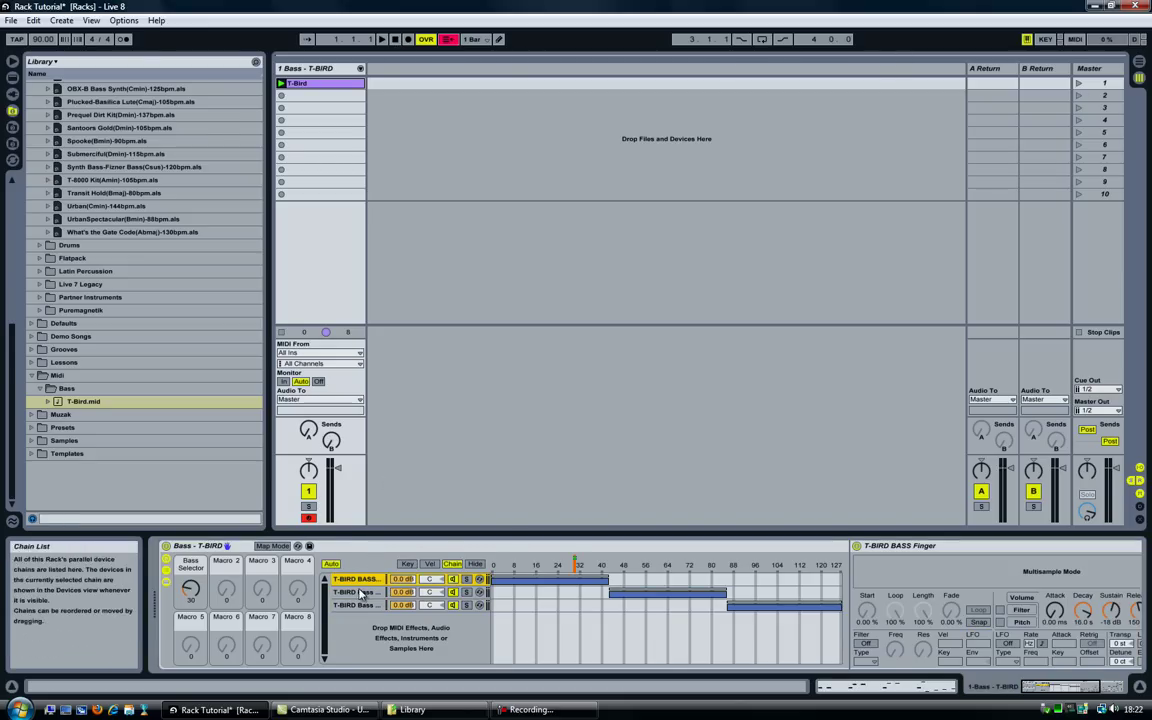
pyautogui.click(354, 606)
# Play the T-Bird clip while turning Bass Selector up through the Pick and Pluck chains
pyautogui.press('space')
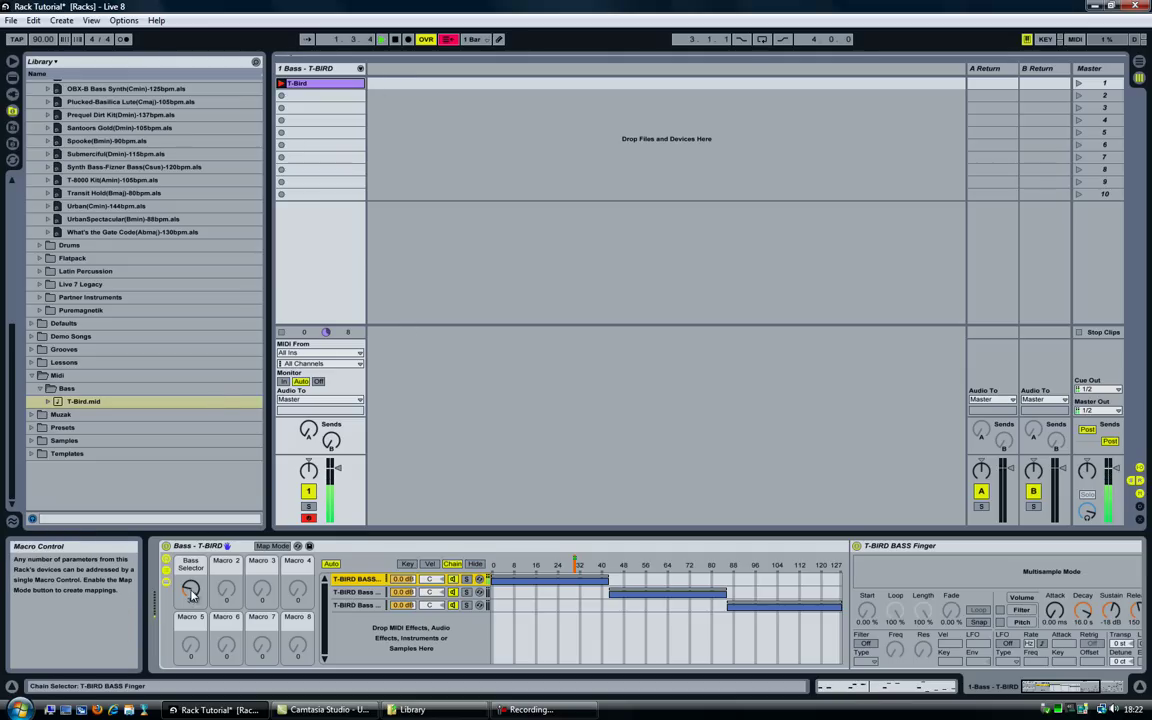
pyautogui.moveTo(191, 593); pyautogui.dragTo(192, 590)
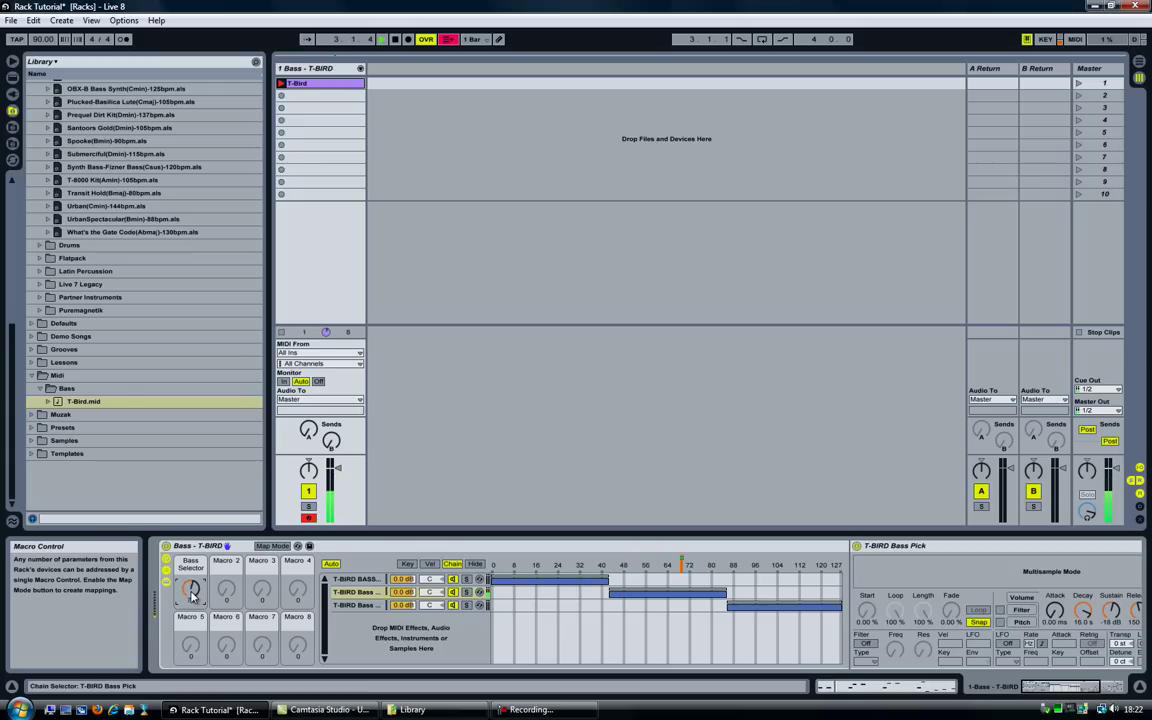
pyautogui.moveTo(193, 594); pyautogui.dragTo(192, 594)
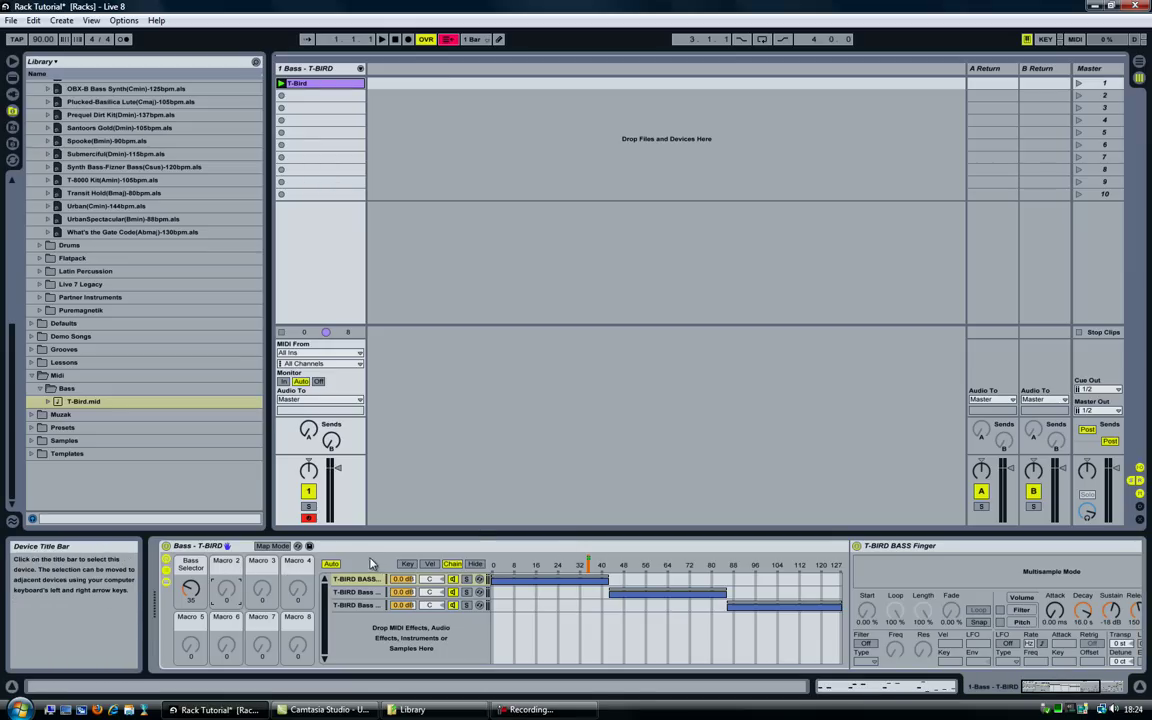
# Collapse the zone editor, select the Limiter, and inspect each chain's devices, ending on T-BIRD BASS Finger
pyautogui.click(475, 565)
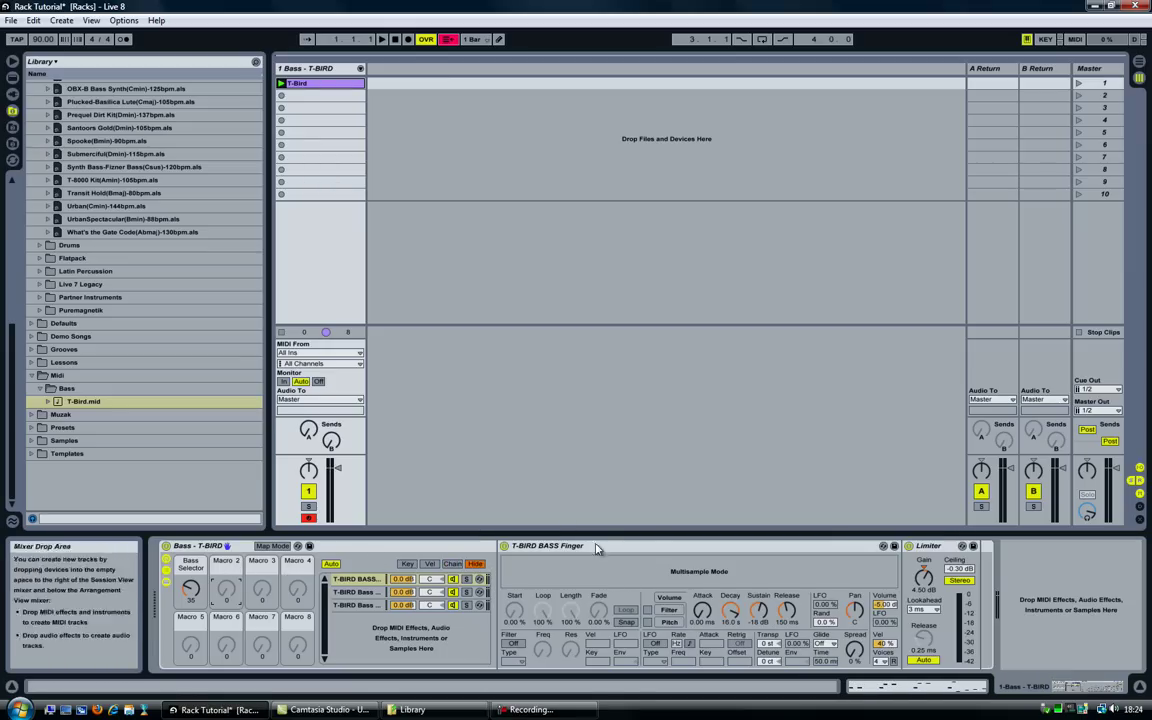
pyautogui.click(925, 552)
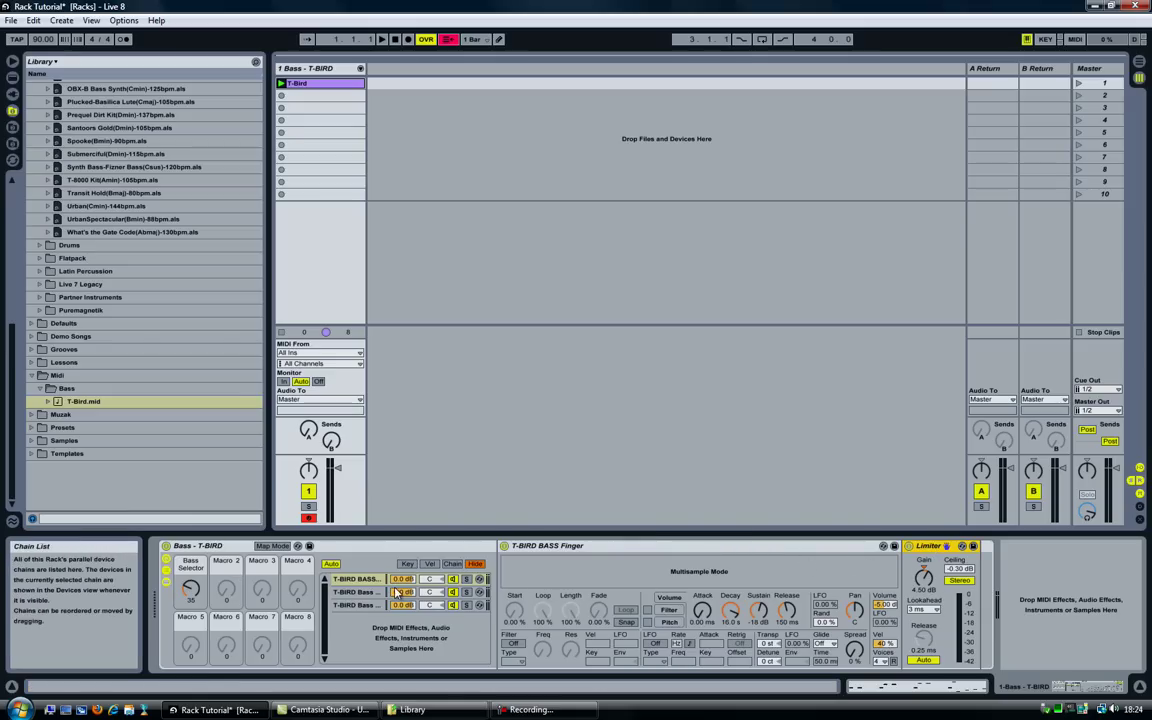
pyautogui.click(362, 593)
pyautogui.click(345, 580)
pyautogui.click(360, 593)
pyautogui.click(343, 580)
# Map the Limiter Gain of the Finger, Pick and Pluck chains to the second (Gain) macro
pyautogui.click(273, 546)
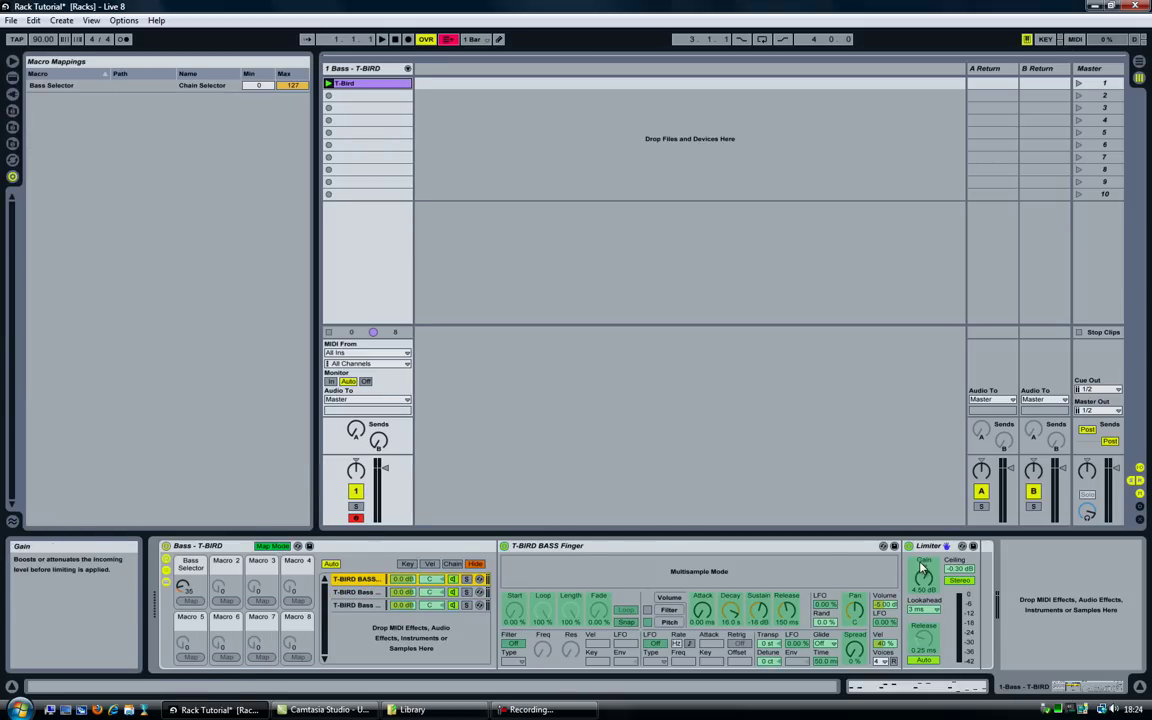
pyautogui.click(226, 601)
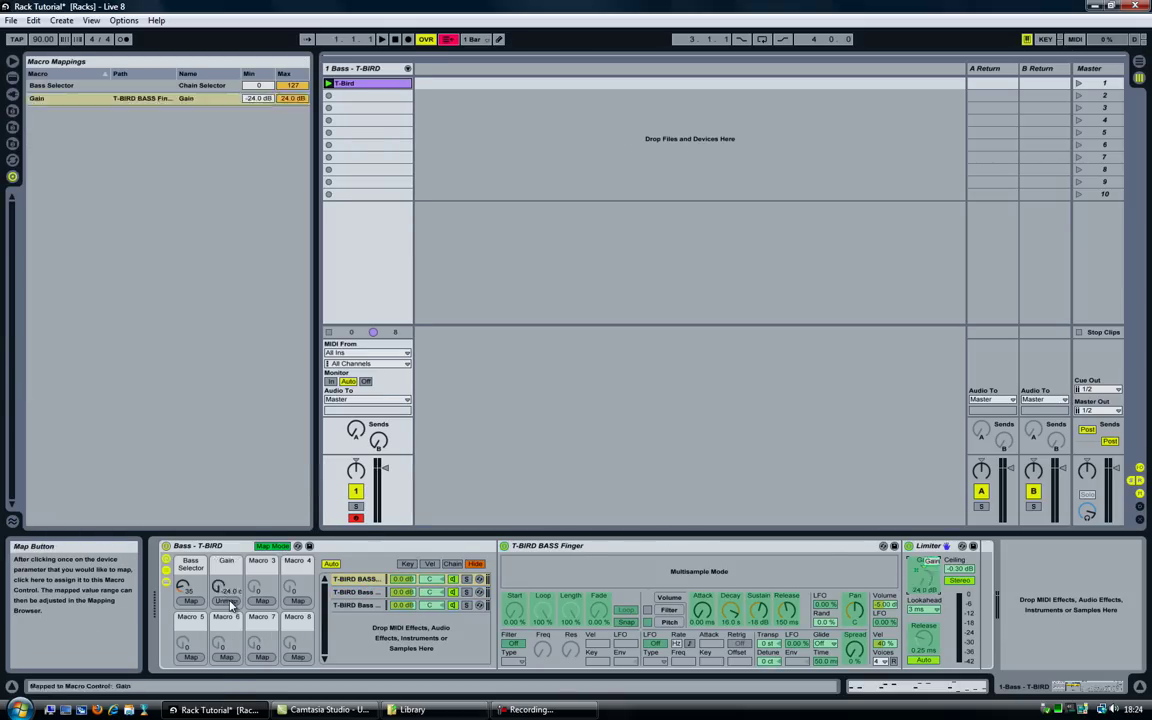
pyautogui.click(358, 593)
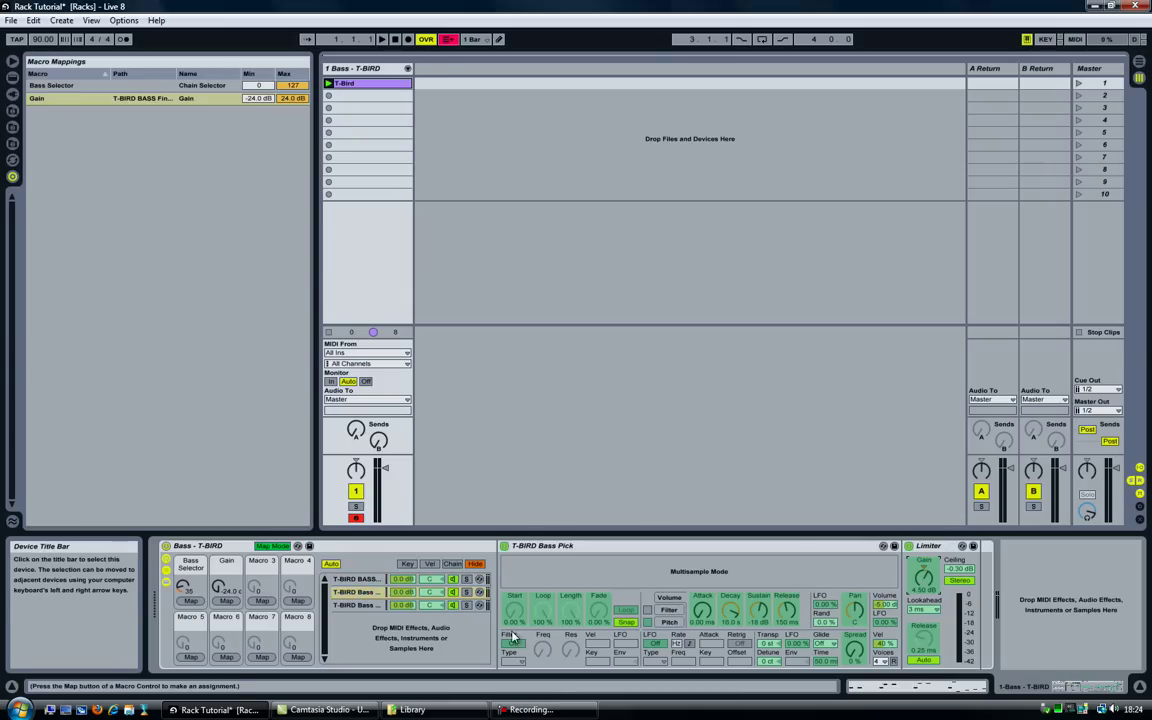
pyautogui.click(226, 601)
pyautogui.click(350, 605)
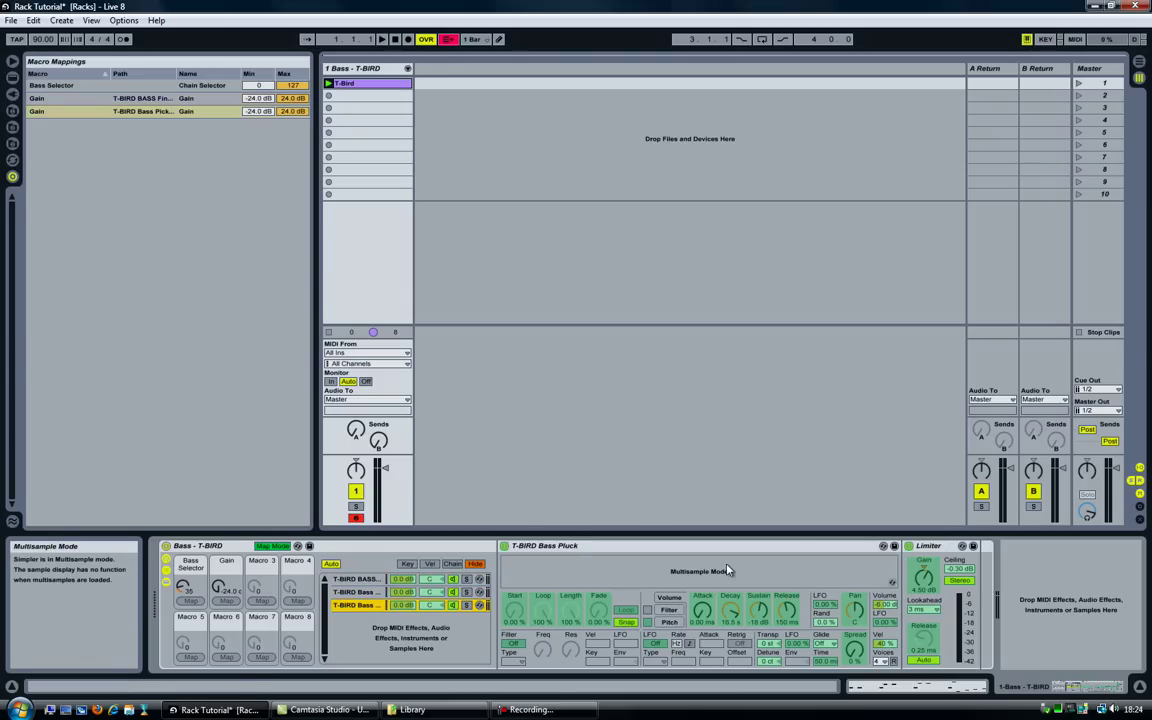
pyautogui.click(923, 579)
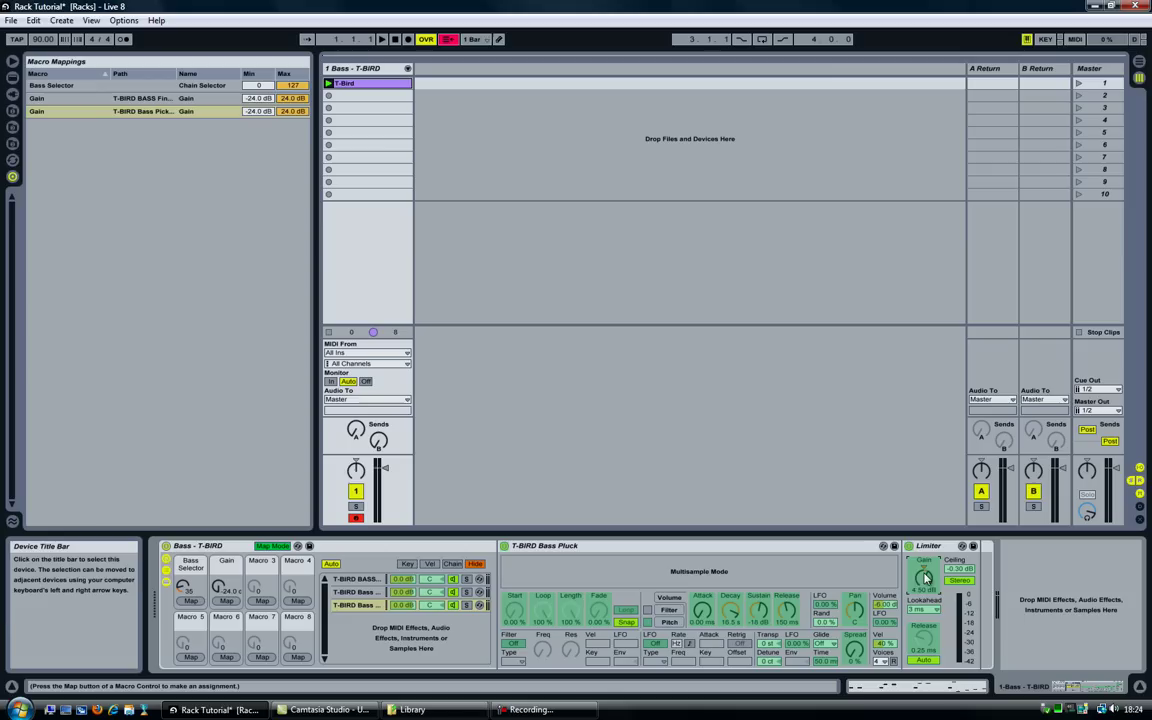
pyautogui.click(226, 601)
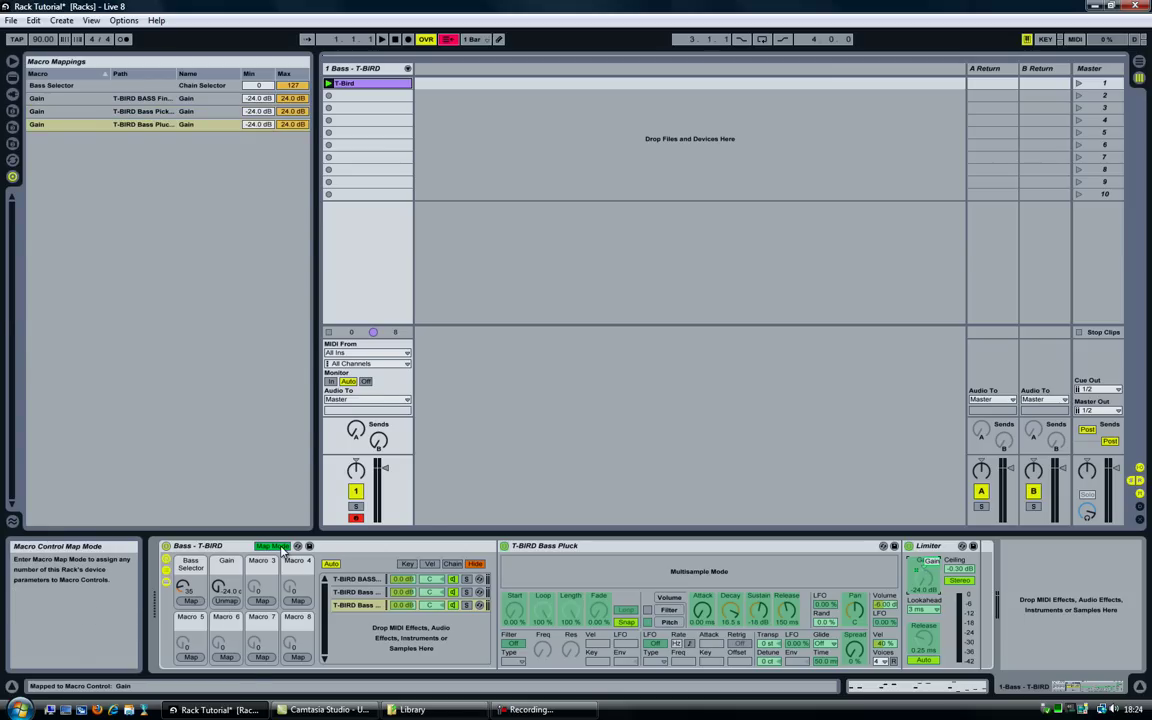
# Leave Map Mode and test the Gain macro up and down across the Pick and Finger chains
pyautogui.click(274, 546)
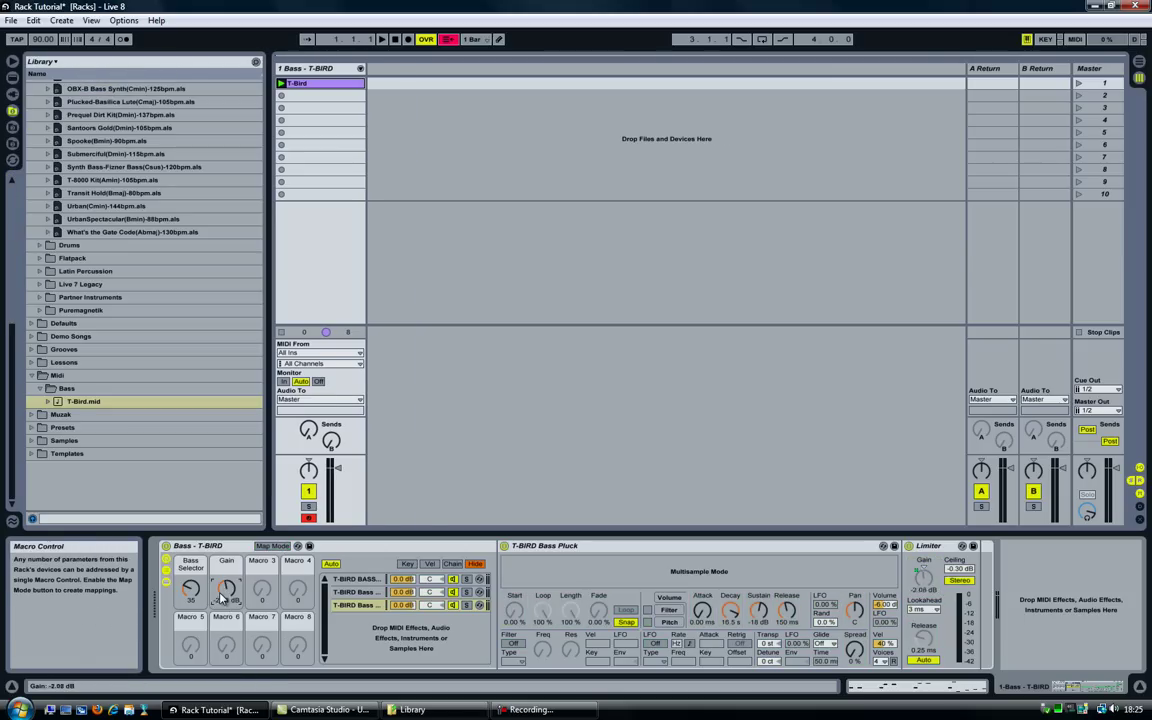
pyautogui.moveTo(221, 598); pyautogui.dragTo(222, 601)
pyautogui.moveTo(222, 596); pyautogui.dragTo(222, 600)
pyautogui.moveTo(924, 578); pyautogui.dragTo(916, 609)
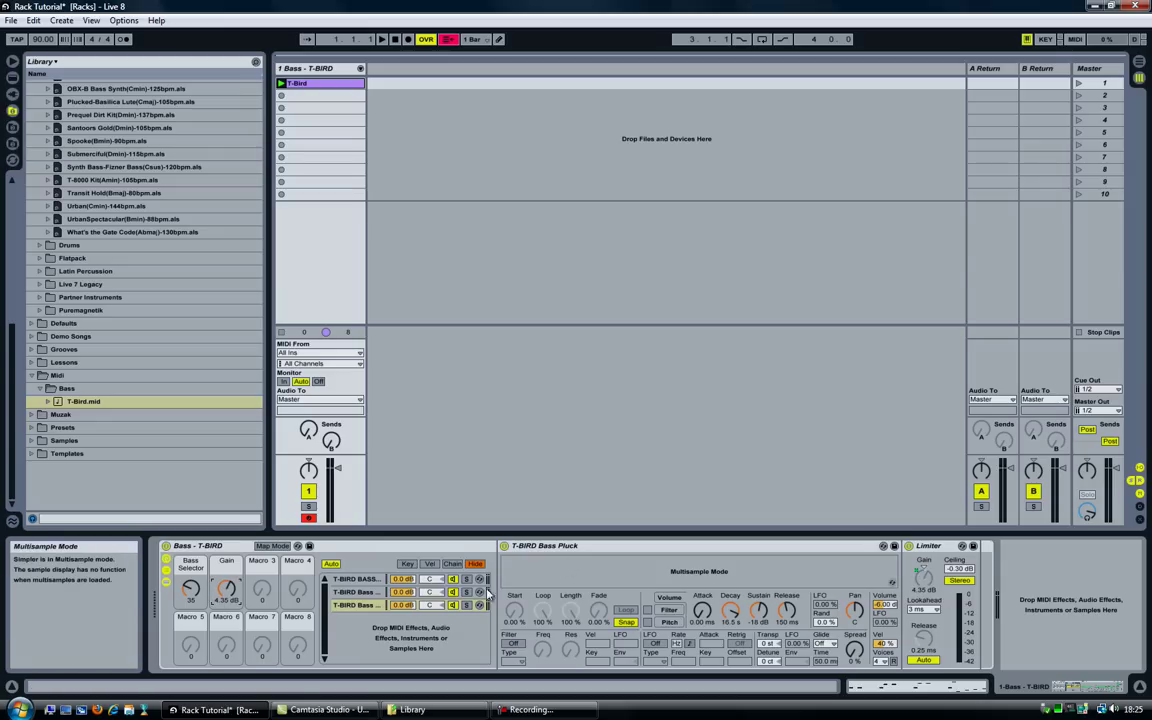
pyautogui.click(356, 591)
pyautogui.click(356, 580)
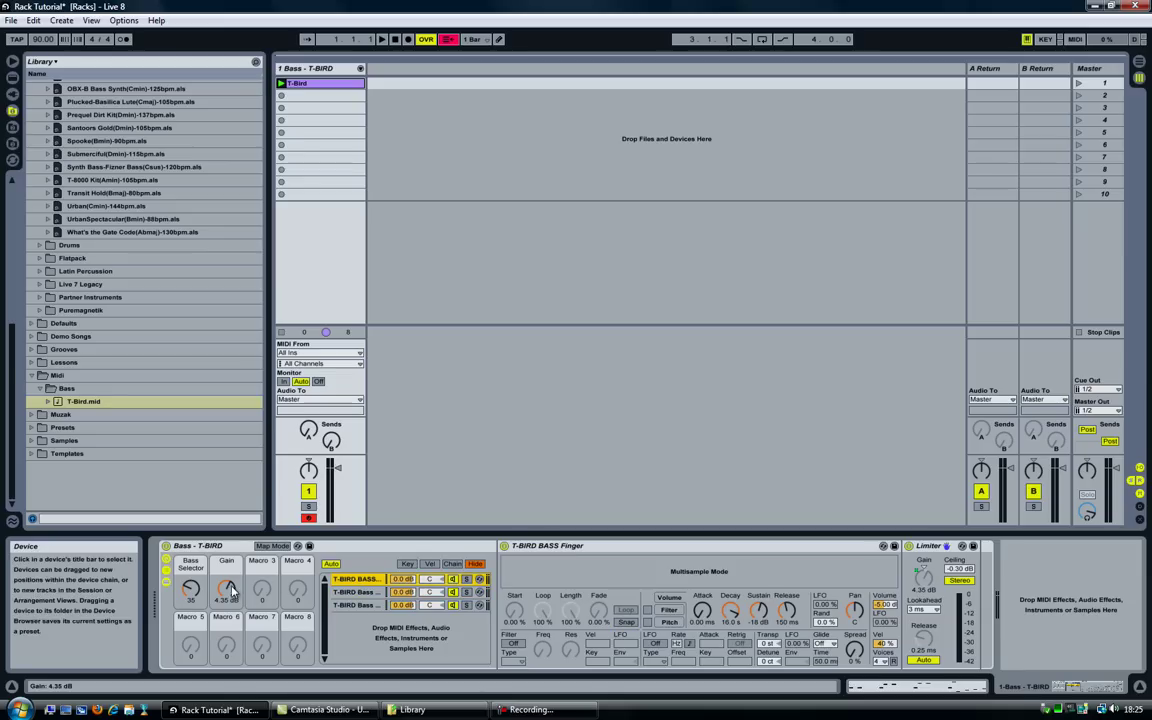
# Set the Gain macro to 3.00 dB, check the Bass Selector value, and select the whole rack
pyautogui.moveTo(227, 588); pyautogui.dragTo(231, 592)
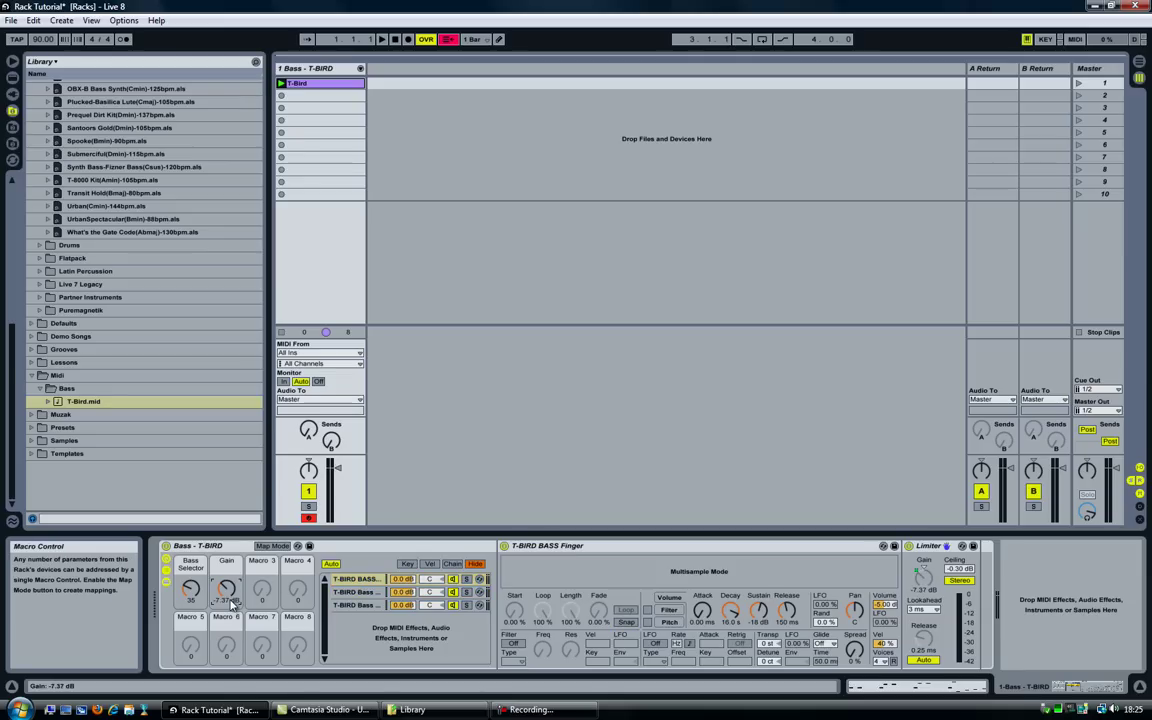
pyautogui.write('3')
pyautogui.press('Return')
pyautogui.click(192, 593)
pyautogui.click(340, 546)
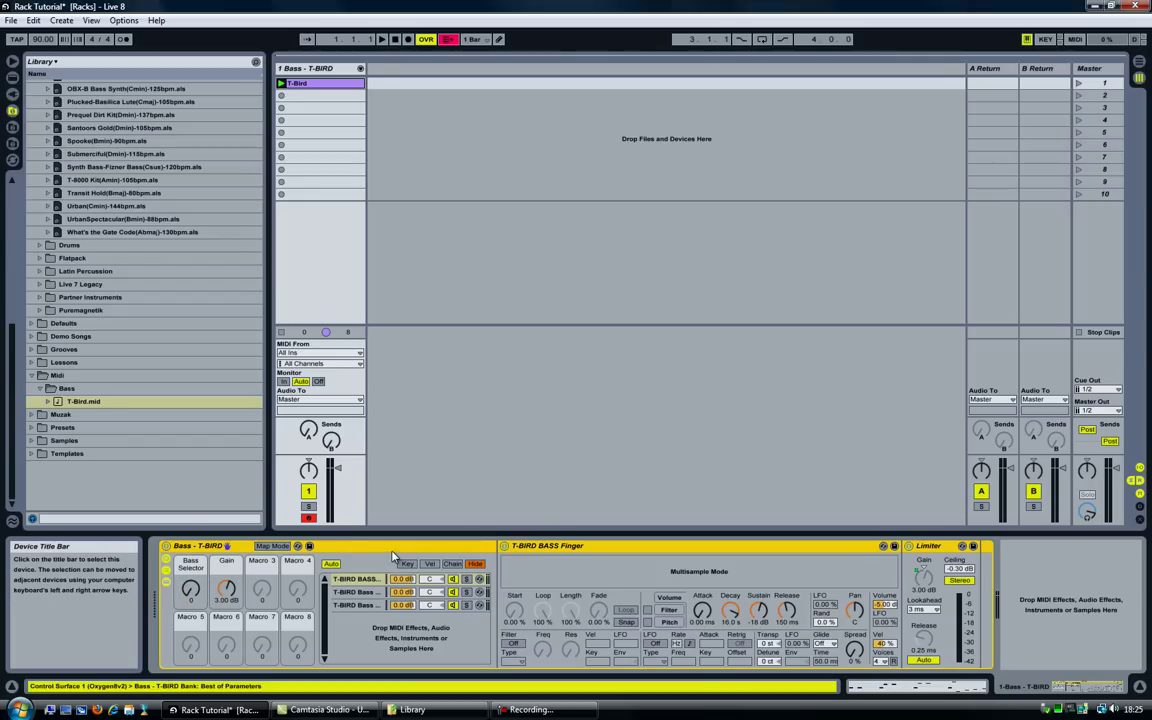
# Save the rack as the 'Bass - T-BIRD' preset under Instrument Rack > Muzak > Bass
pyautogui.scroll(10, 155, 310)
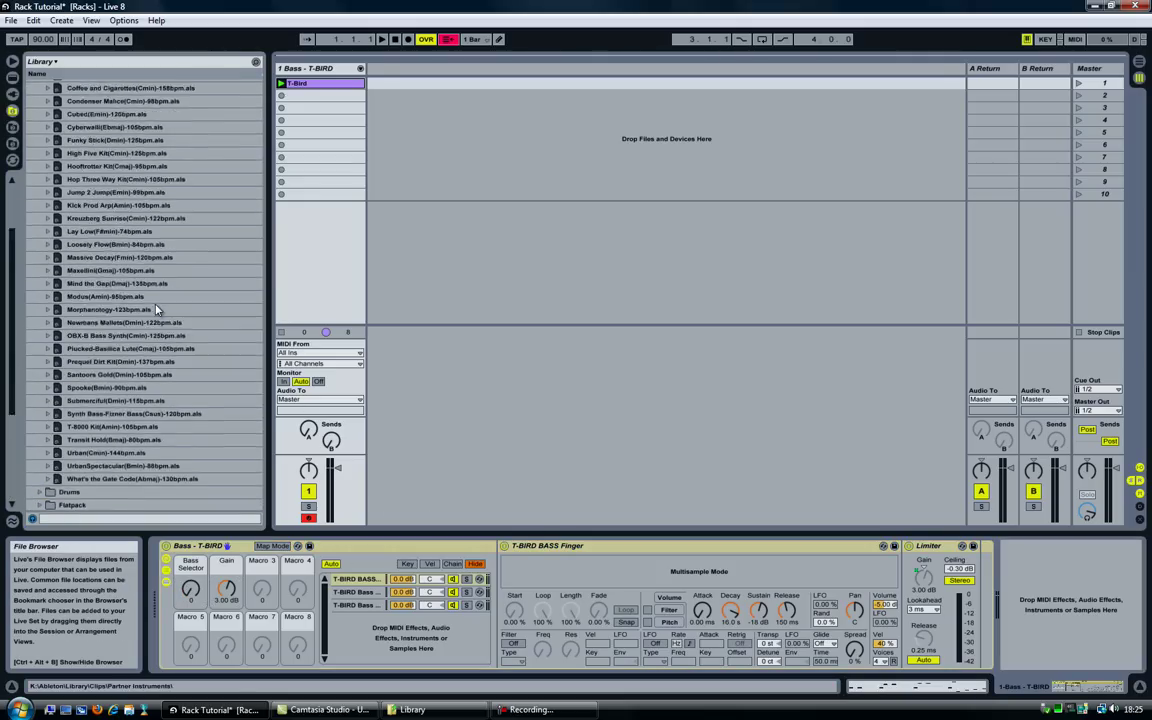
pyautogui.click(12, 77)
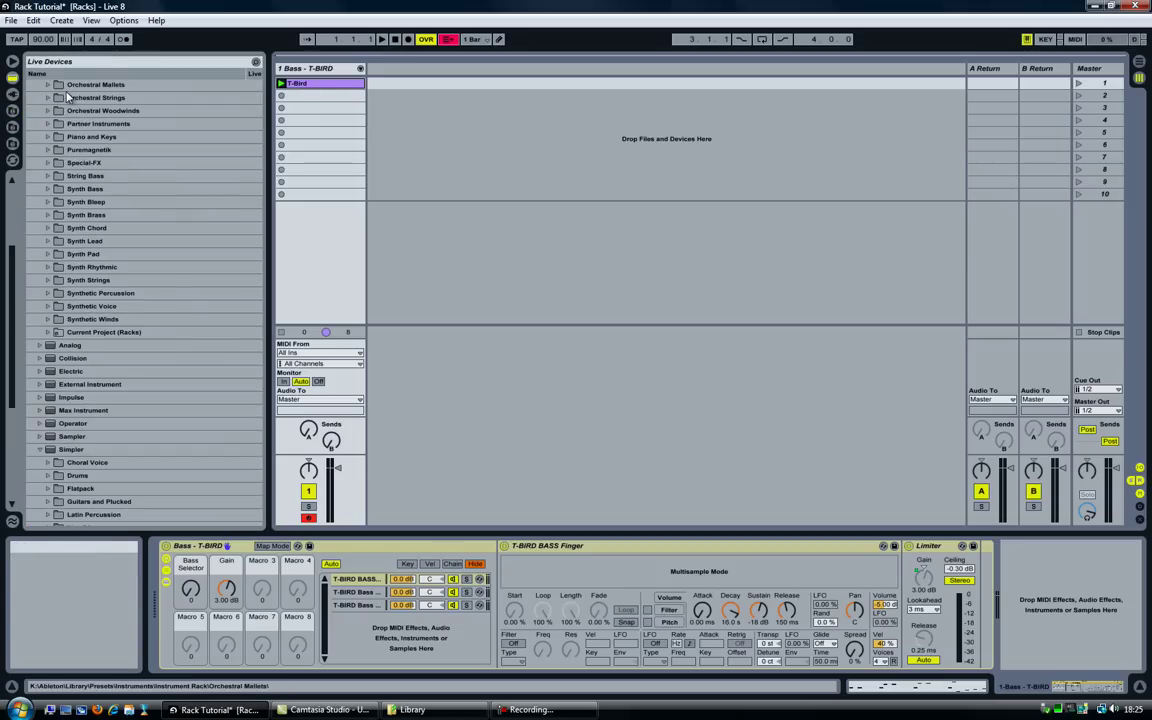
pyautogui.scroll(5, 46, 98)
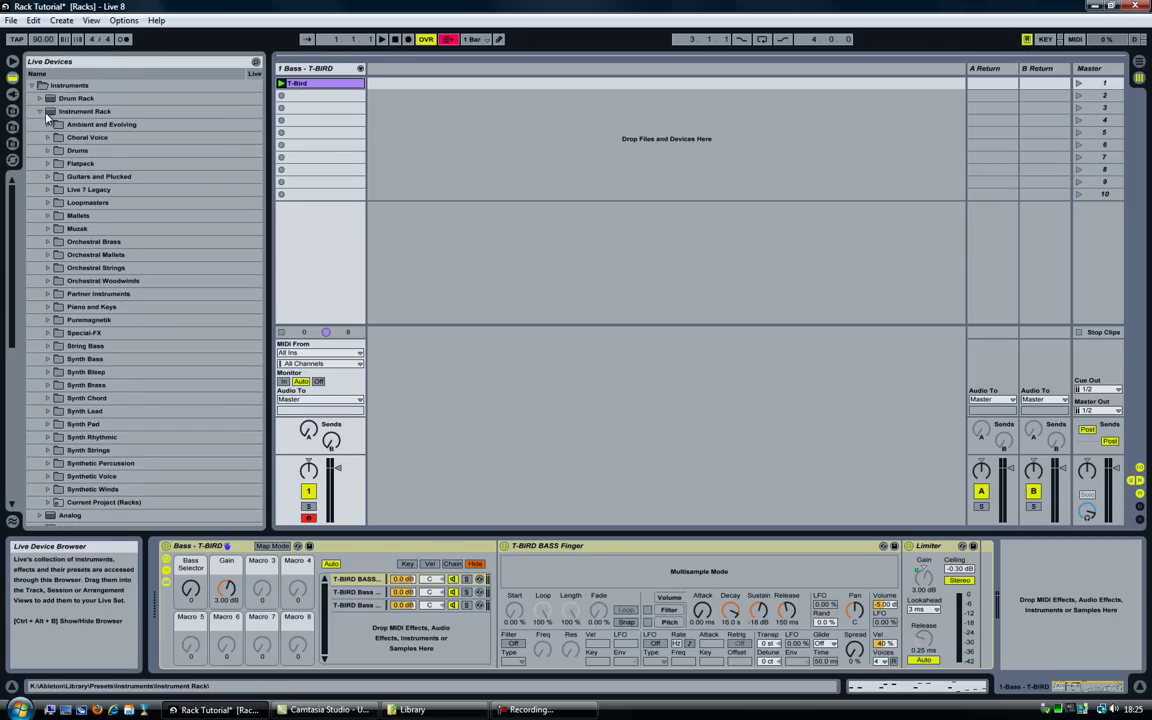
pyautogui.click(86, 112)
pyautogui.click(56, 228)
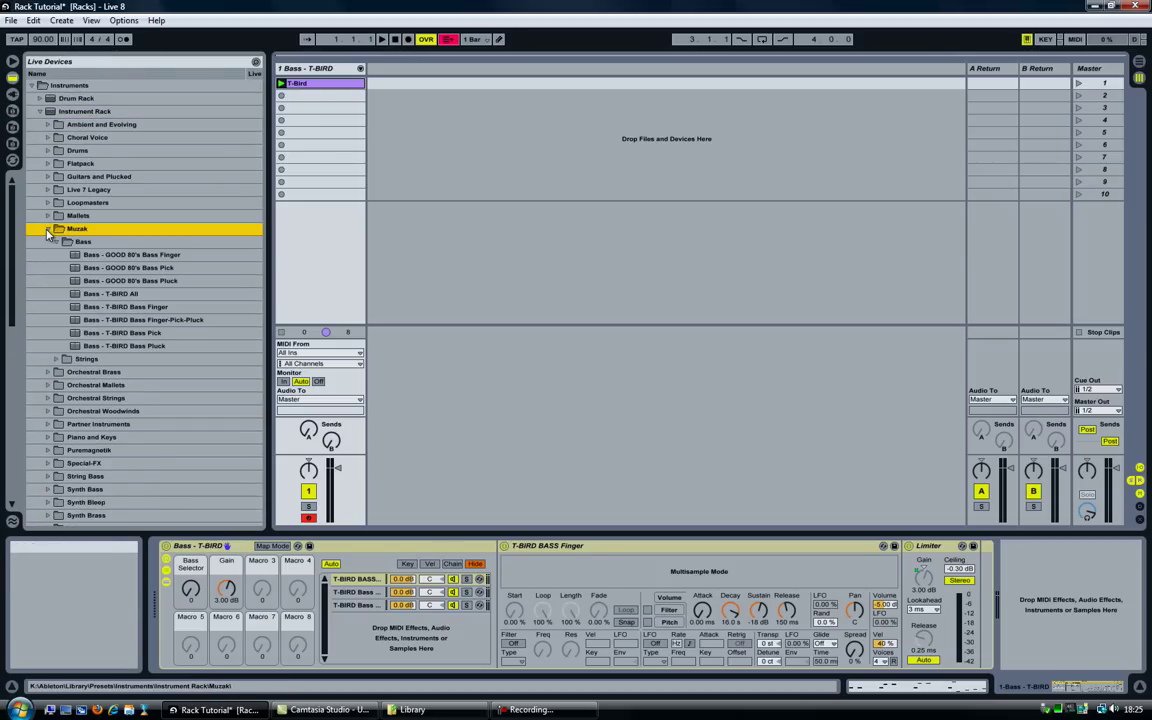
pyautogui.click(232, 548)
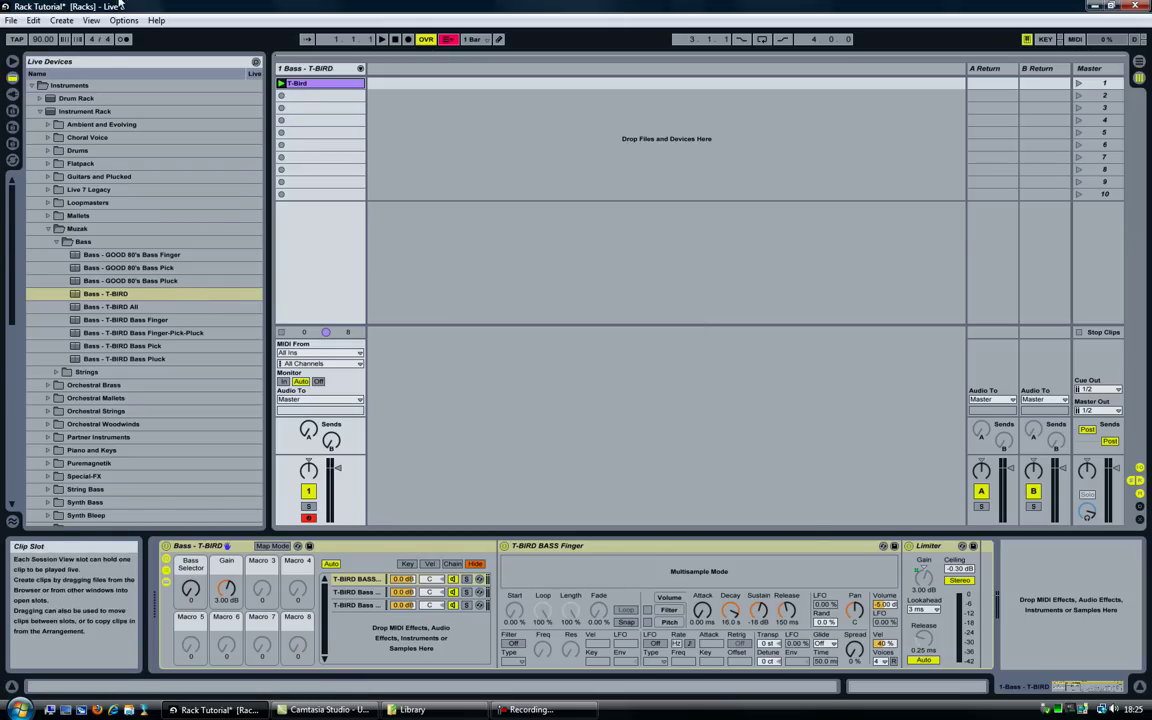
# Save the current Live set and start a new empty Live set
pyautogui.click(12, 21)
pyautogui.click(15, 22)
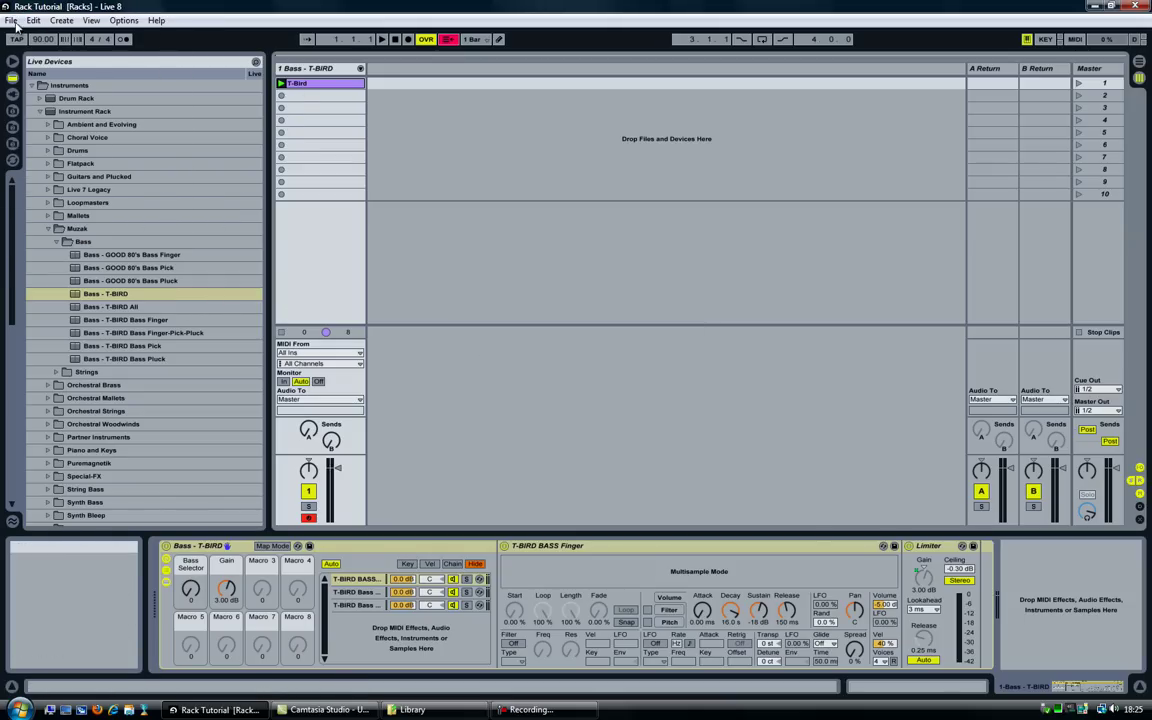
pyautogui.click(12, 21)
pyautogui.click(40, 36)
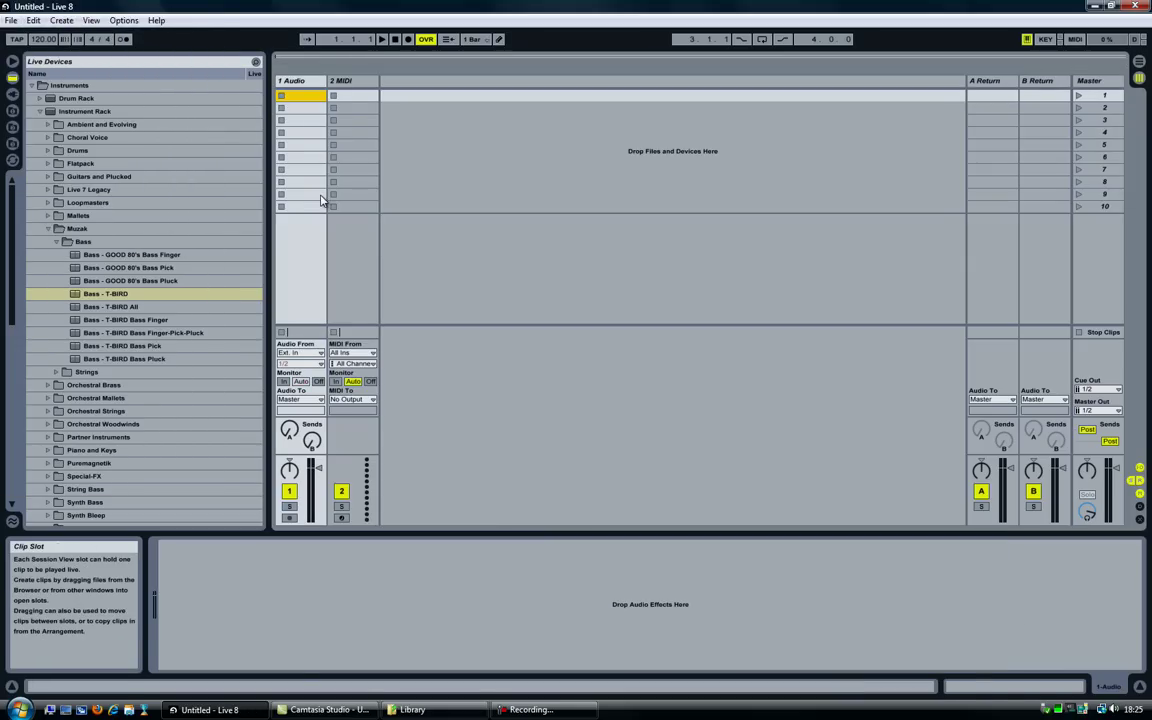
# Load the Bass - T-BIRD rack preset onto the new set's MIDI track
pyautogui.click(105, 296)
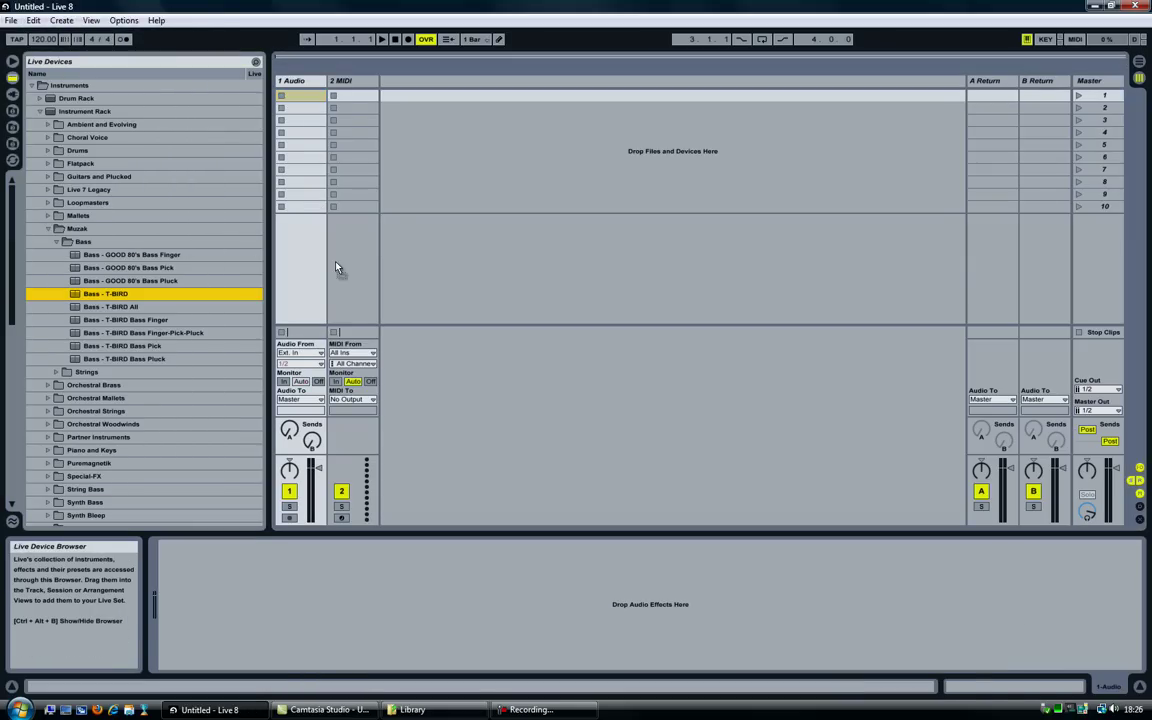
pyautogui.moveTo(347, 262); pyautogui.dragTo(350, 262)
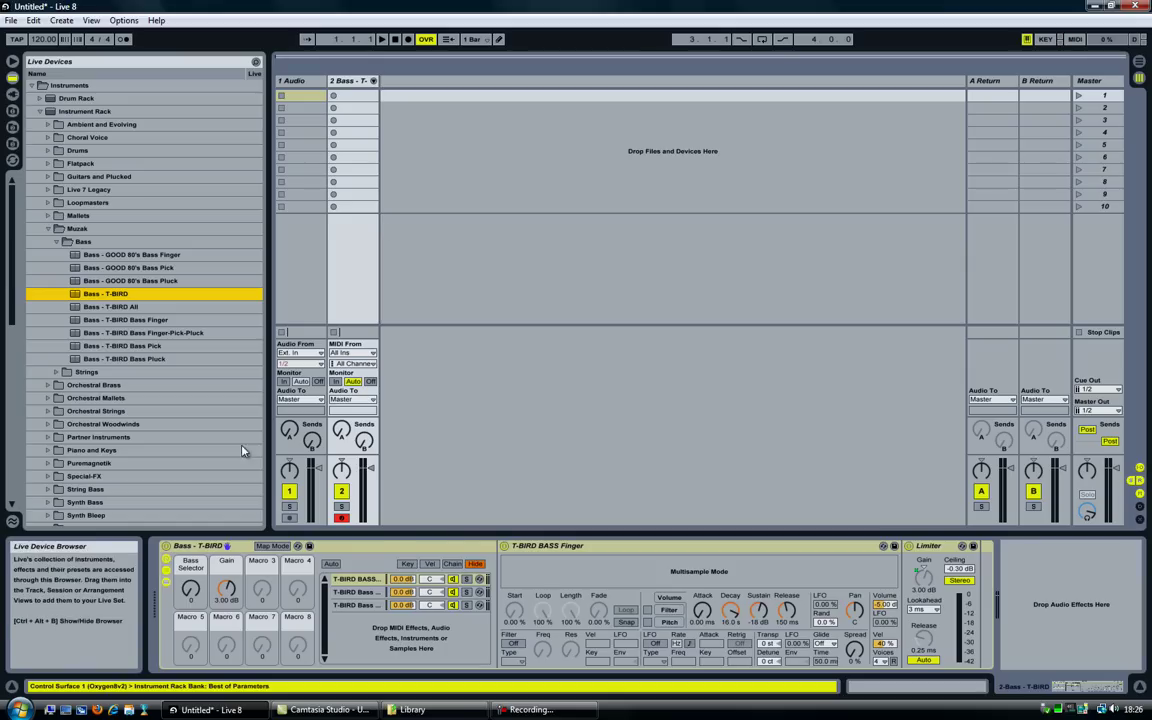
pyautogui.click(398, 578)
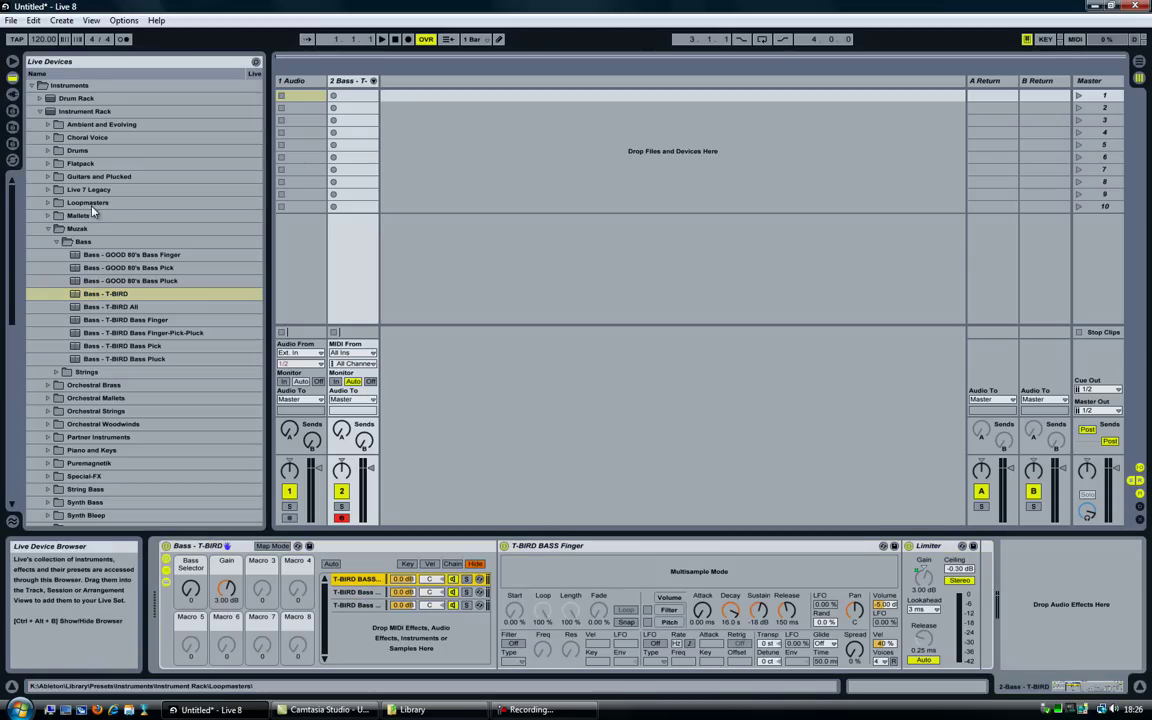
pyautogui.click(180, 294)
# Place the T-Bird.mid bass clip into track 2's first clip slot
pyautogui.scroll(-5, 150, 300)
pyautogui.click(13, 113)
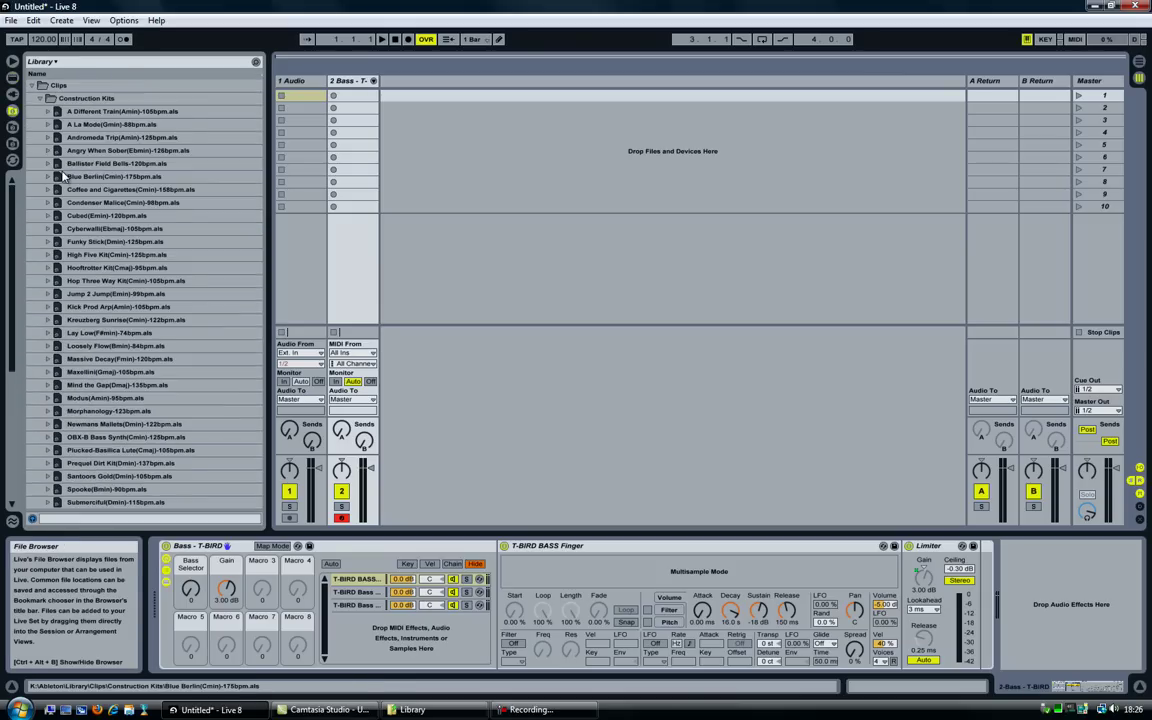
pyautogui.scroll(-3, 173, 260)
pyautogui.scroll(3, 150, 245)
pyautogui.click(42, 97)
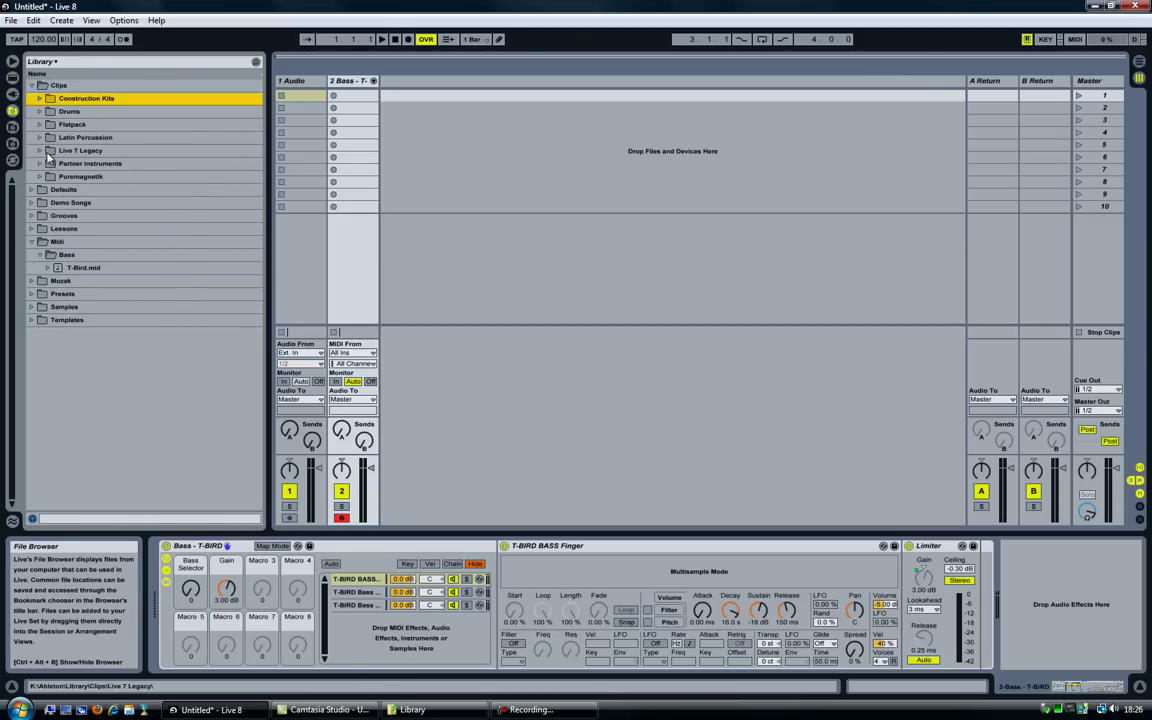
pyautogui.click(74, 269)
pyautogui.moveTo(73, 274); pyautogui.dragTo(348, 96)
# Play the T-Bird clip while scrolling the Bass Selector through the Finger, Pick and Pluck chains, then stop
pyautogui.click(334, 96)
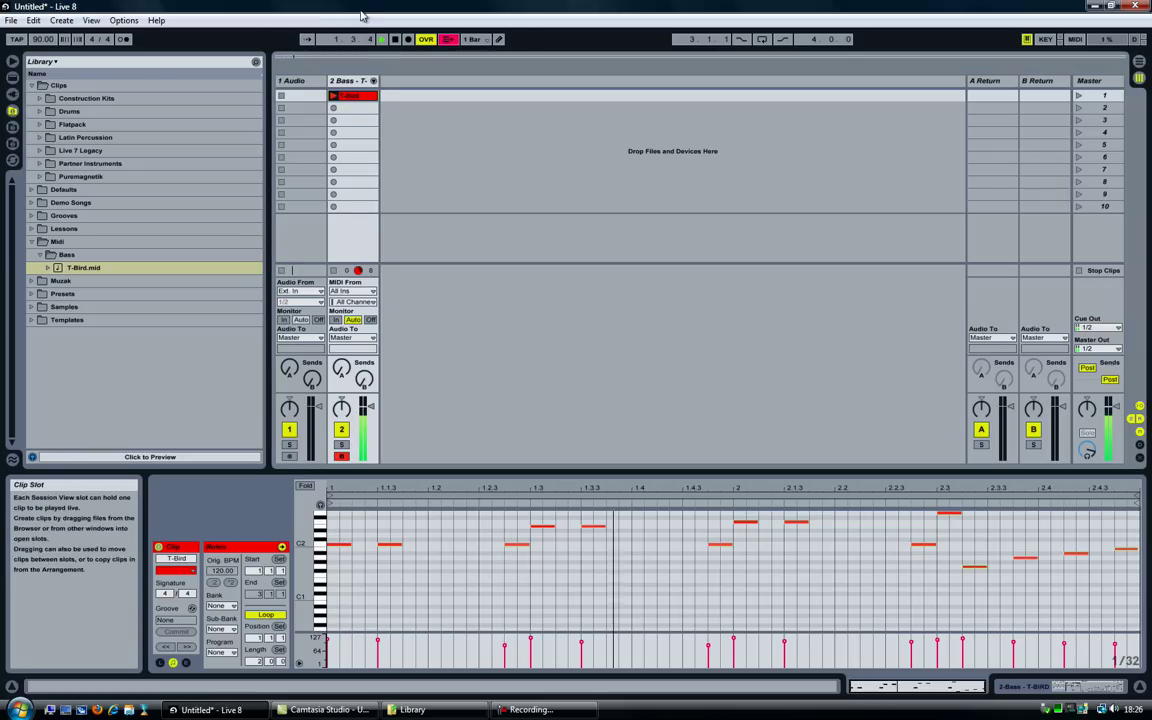
pyautogui.doubleClick(350, 80)
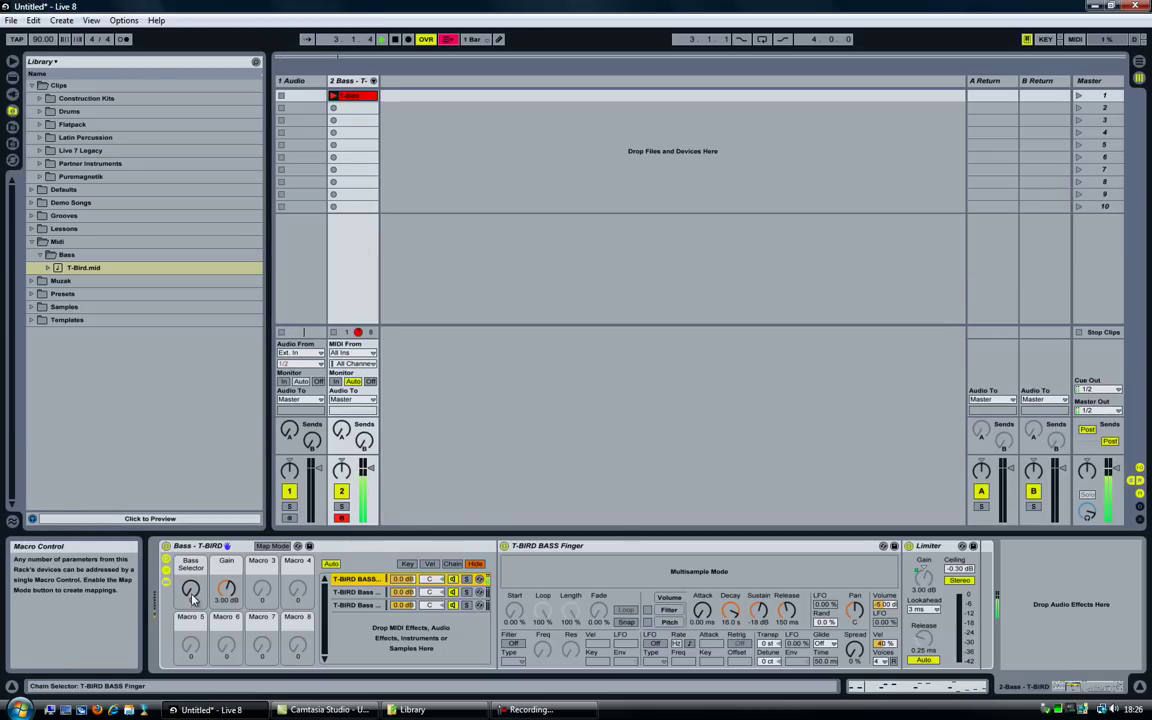
pyautogui.scroll(1, 192, 597)
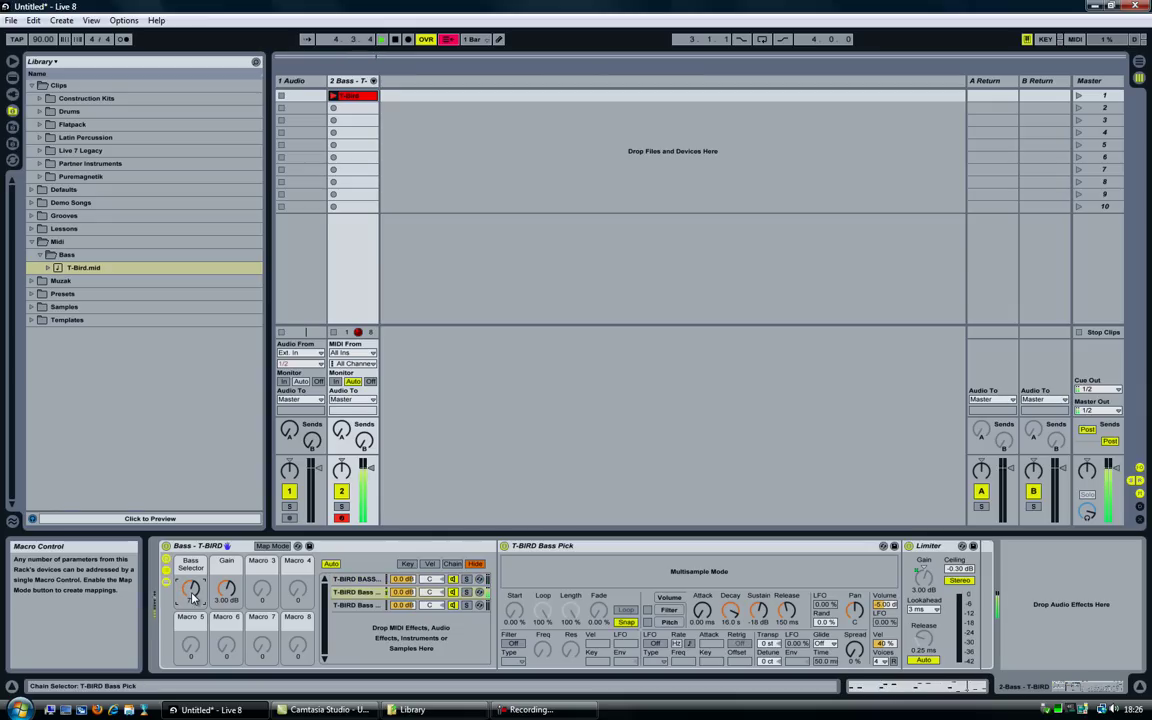
pyautogui.scroll(1, 192, 597)
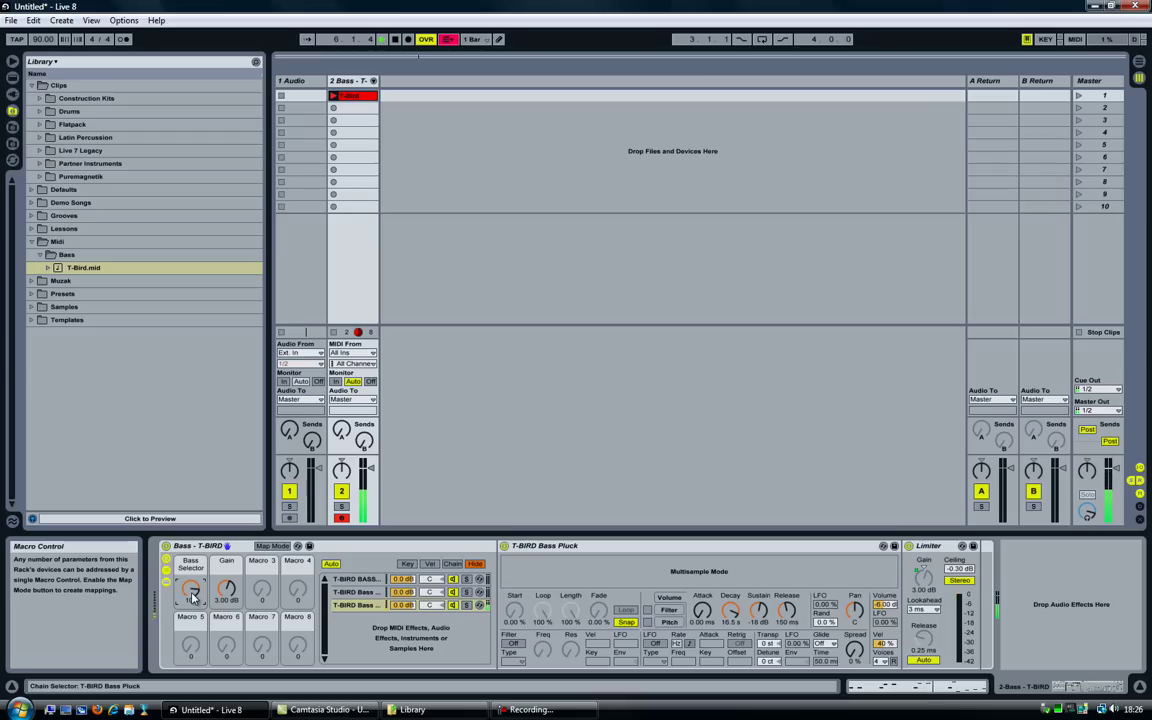
pyautogui.scroll(-1, 193, 597)
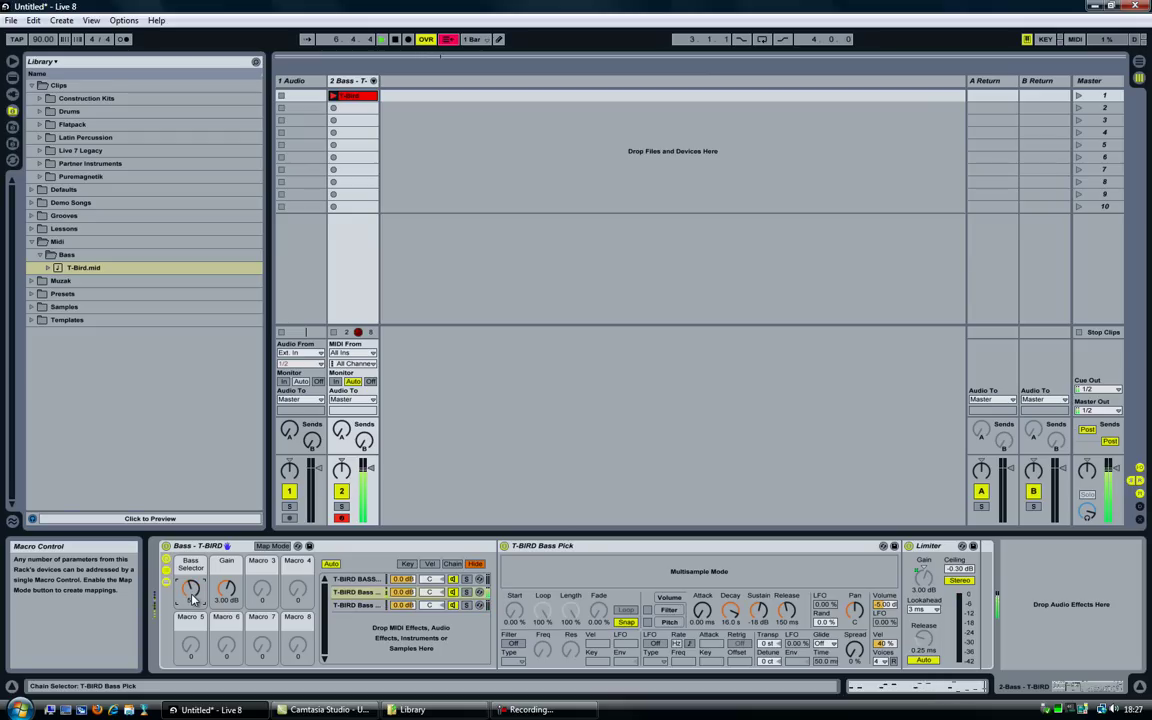
pyautogui.scroll(-1, 193, 597)
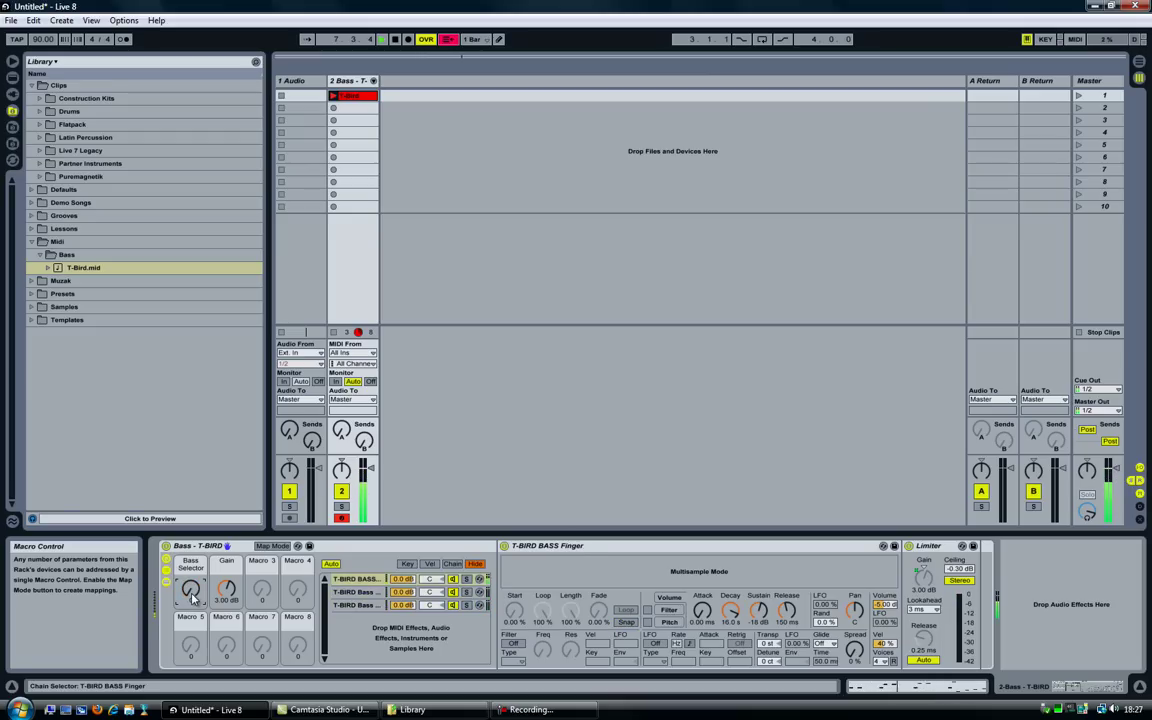
pyautogui.click(395, 39)
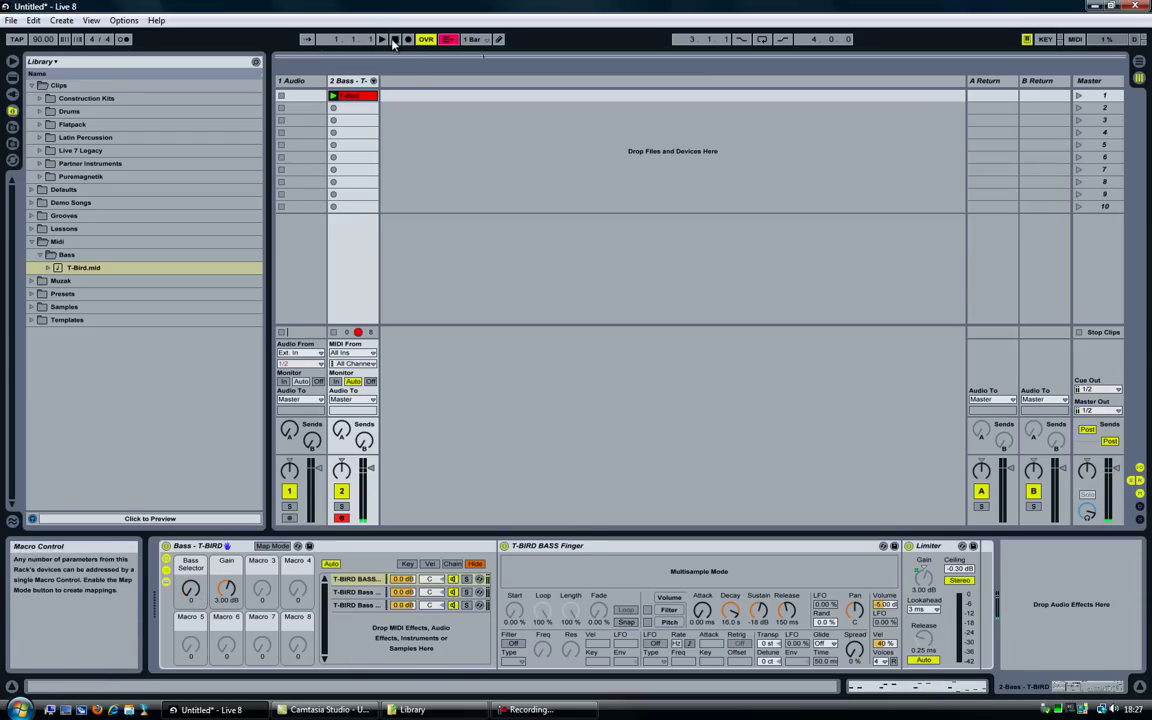